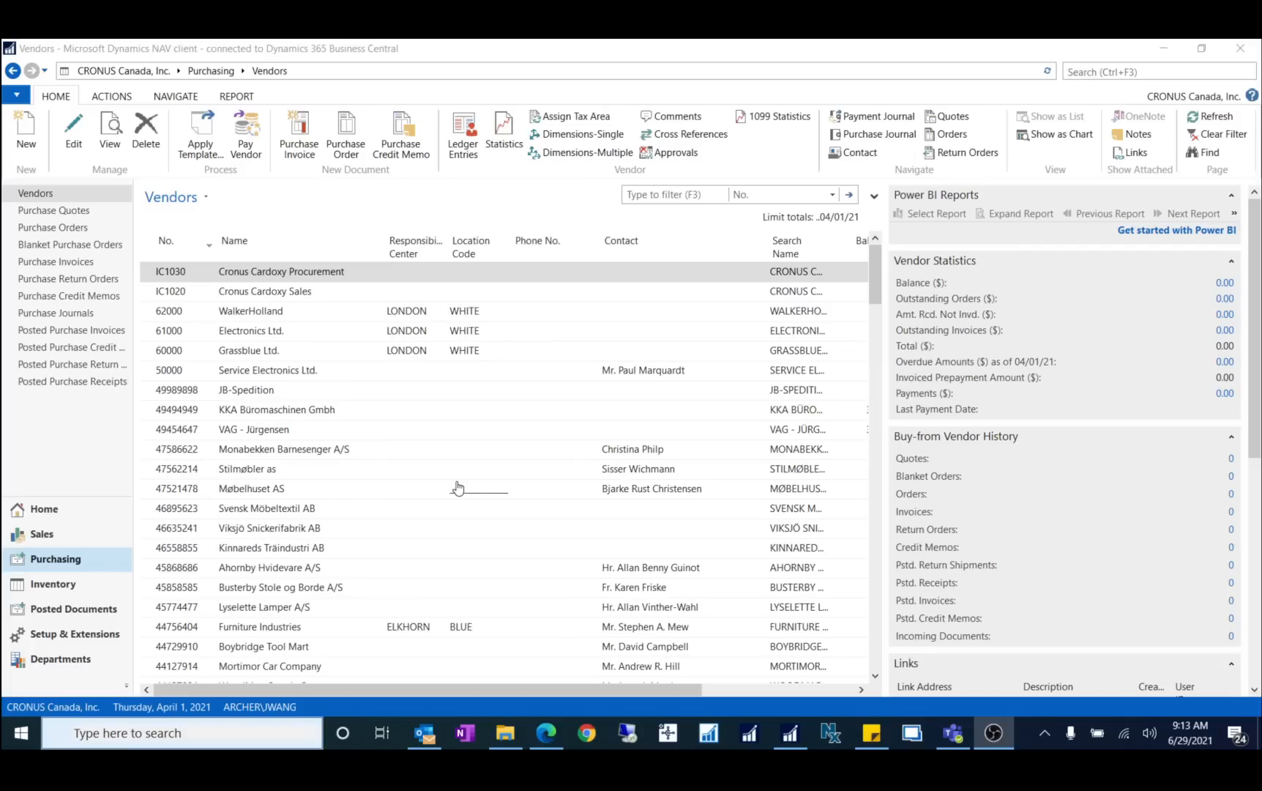
Step: Search for 'marketing setup' and open the Marketing Setup page
left_click(1085, 73)
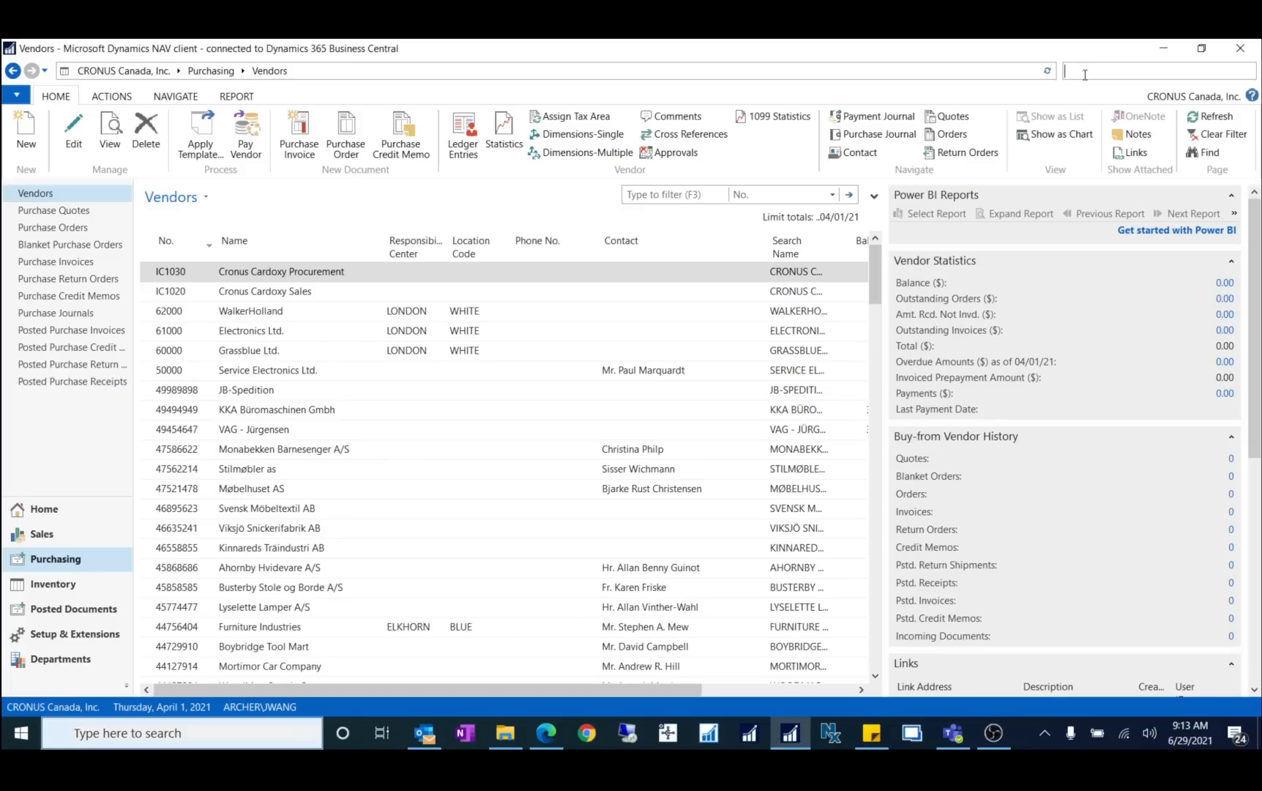
type("marketing")
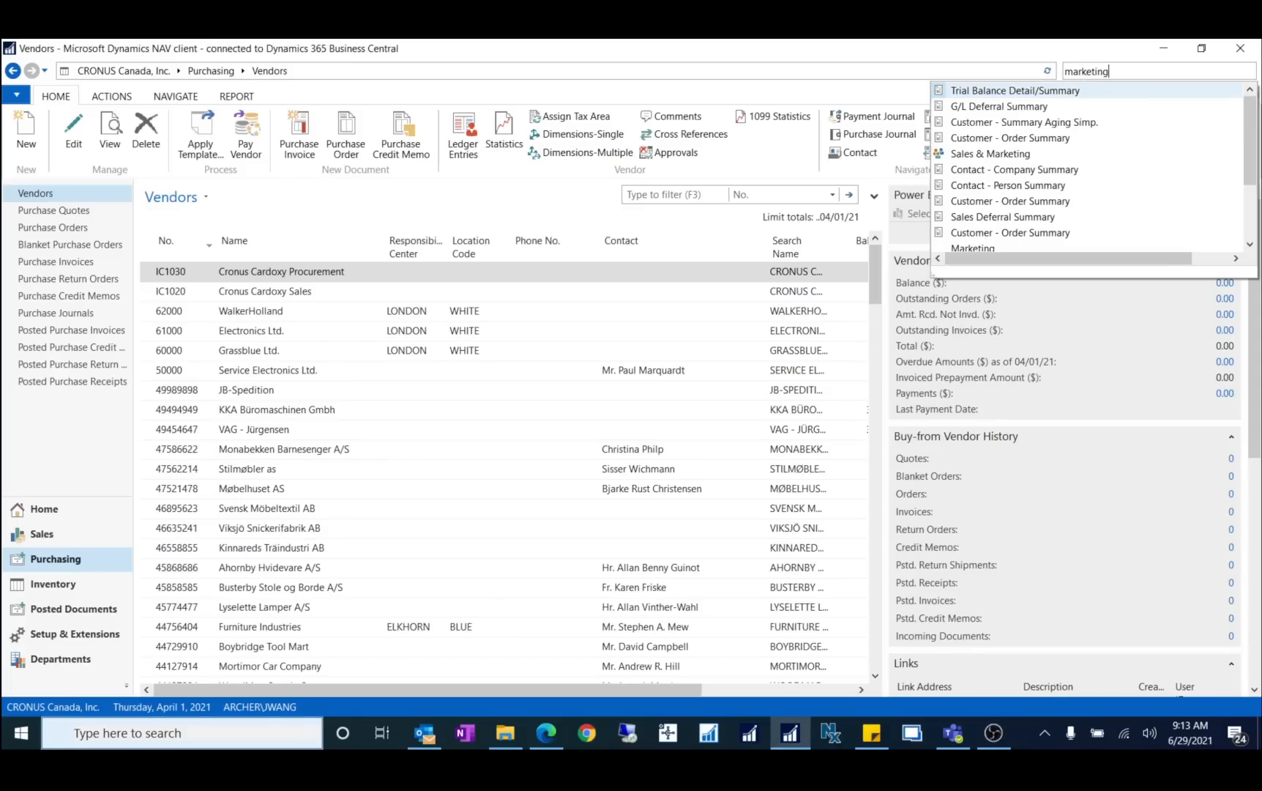
type(" setup")
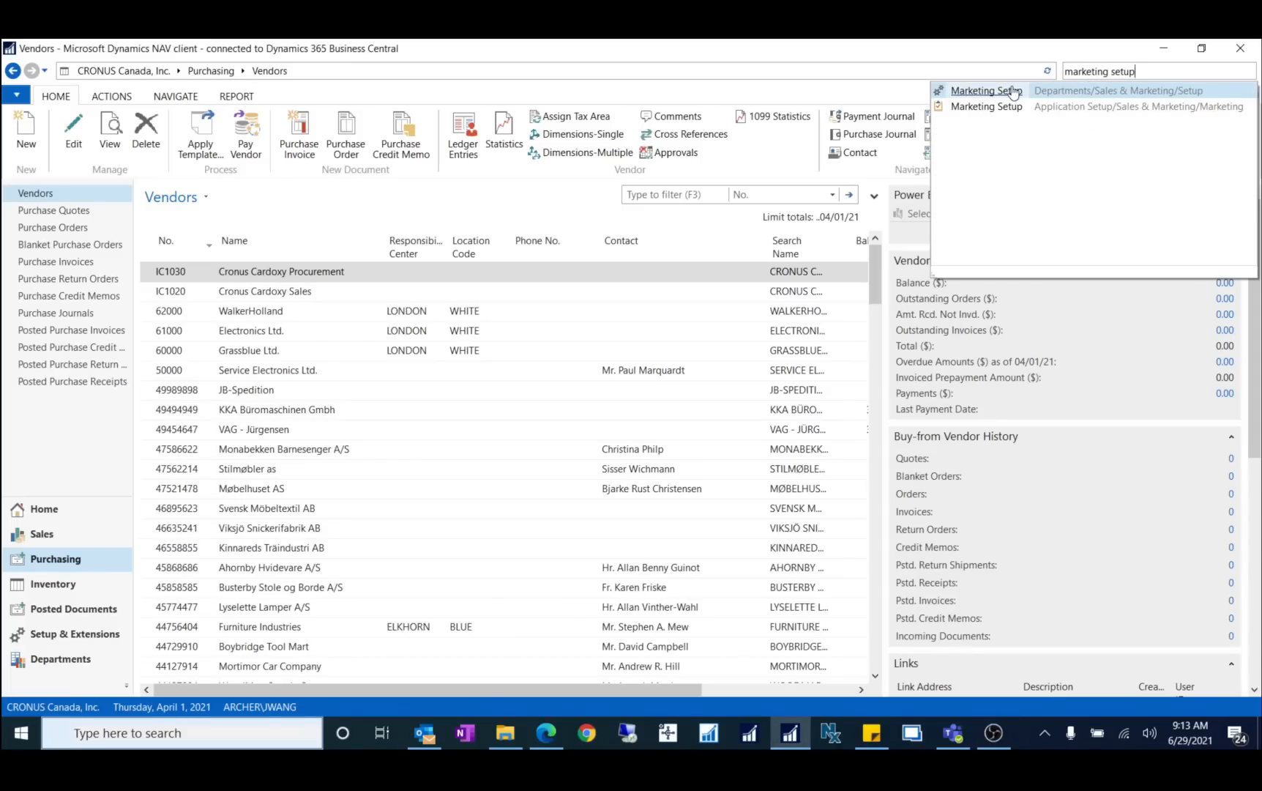
left_click(1013, 92)
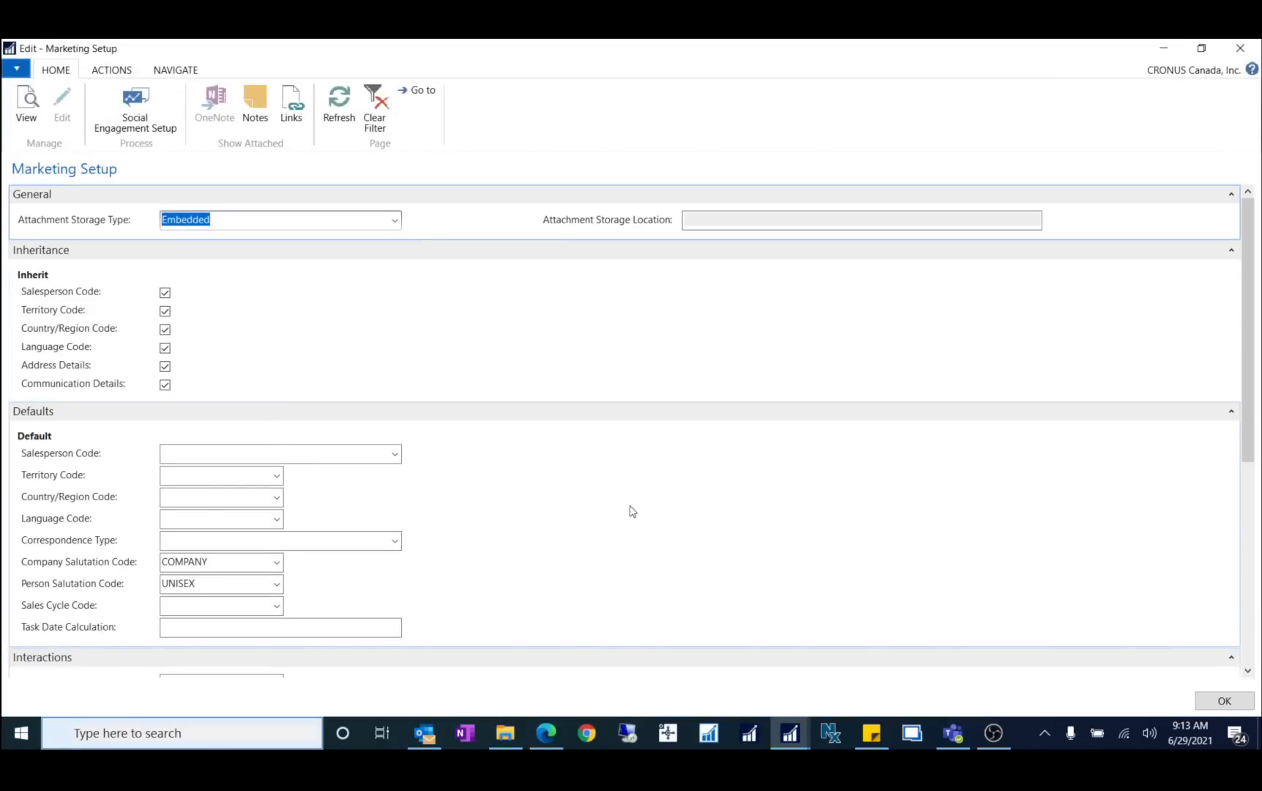
Step: Scroll to the Interactions section and review the CUST, VEND and BANK business relation codes
scroll(727, 534, "down", 5)
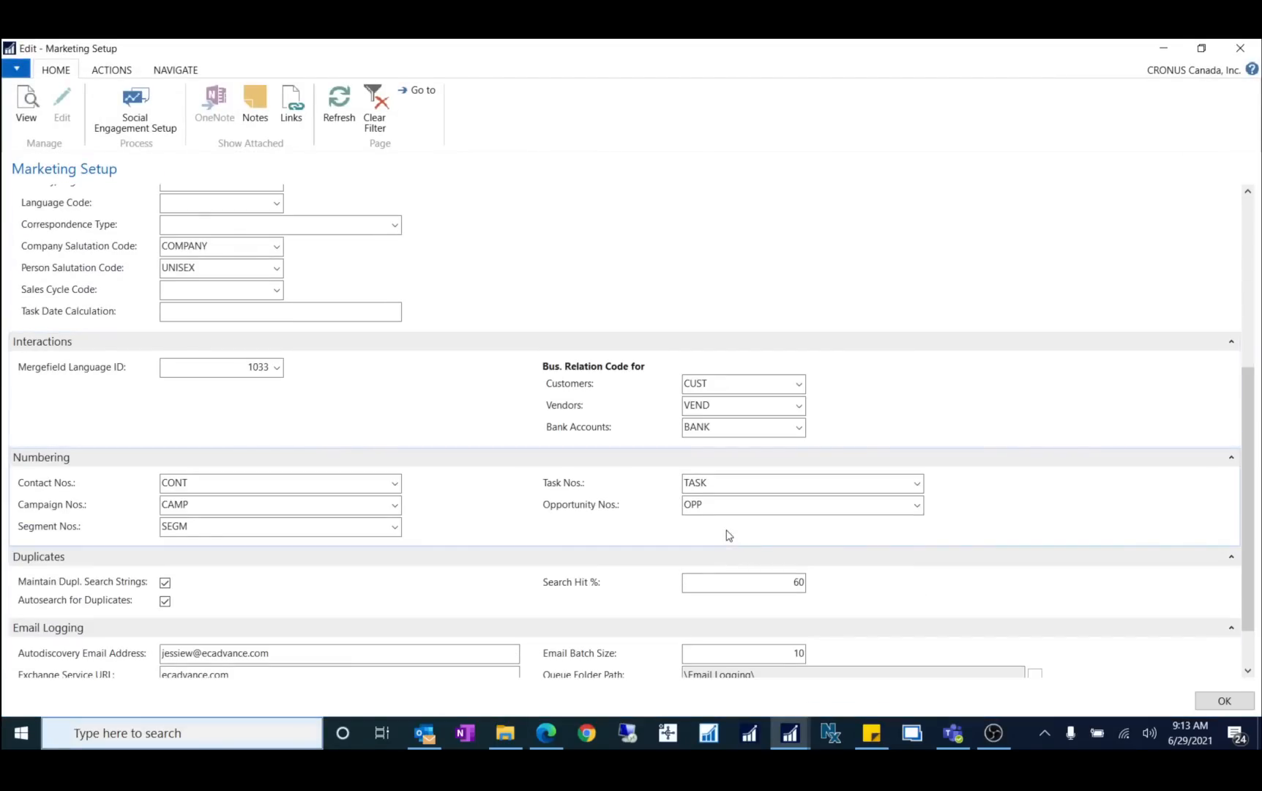
scroll(737, 524, "down", 1)
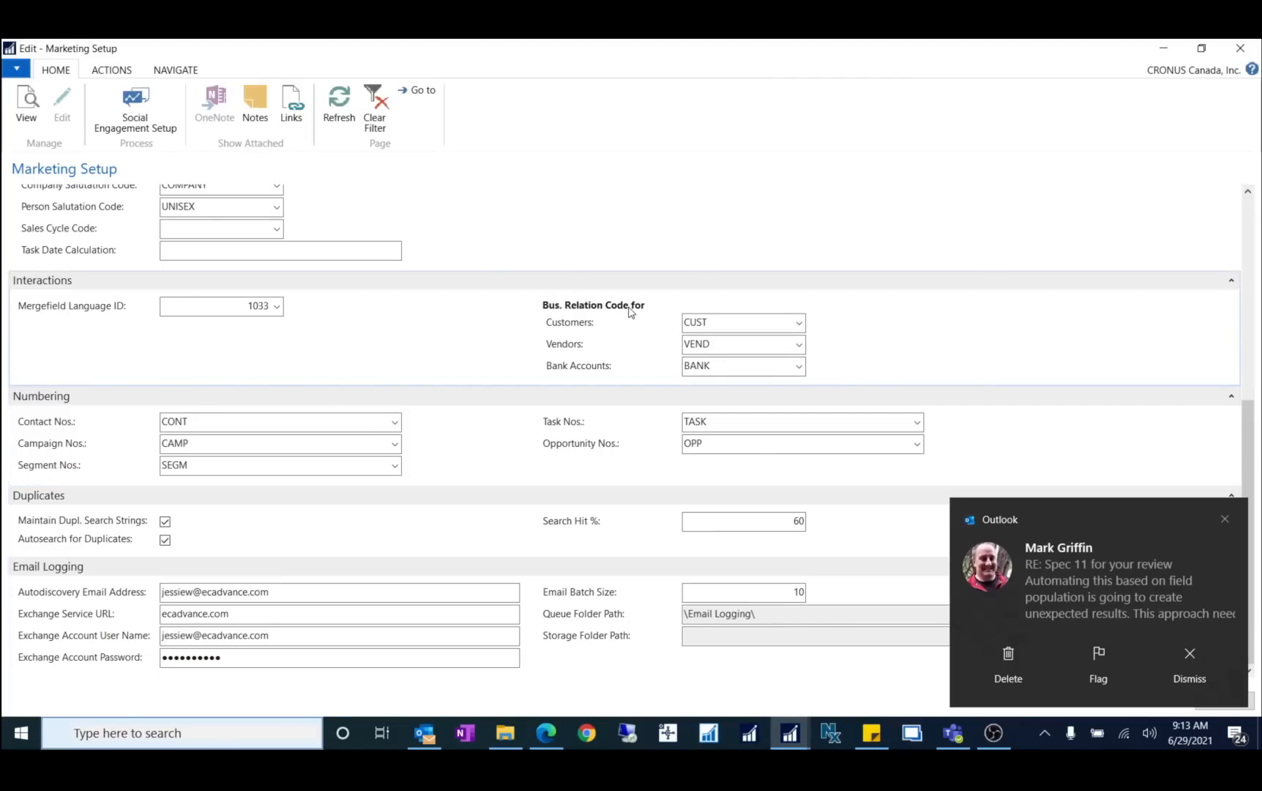
left_click(1225, 519)
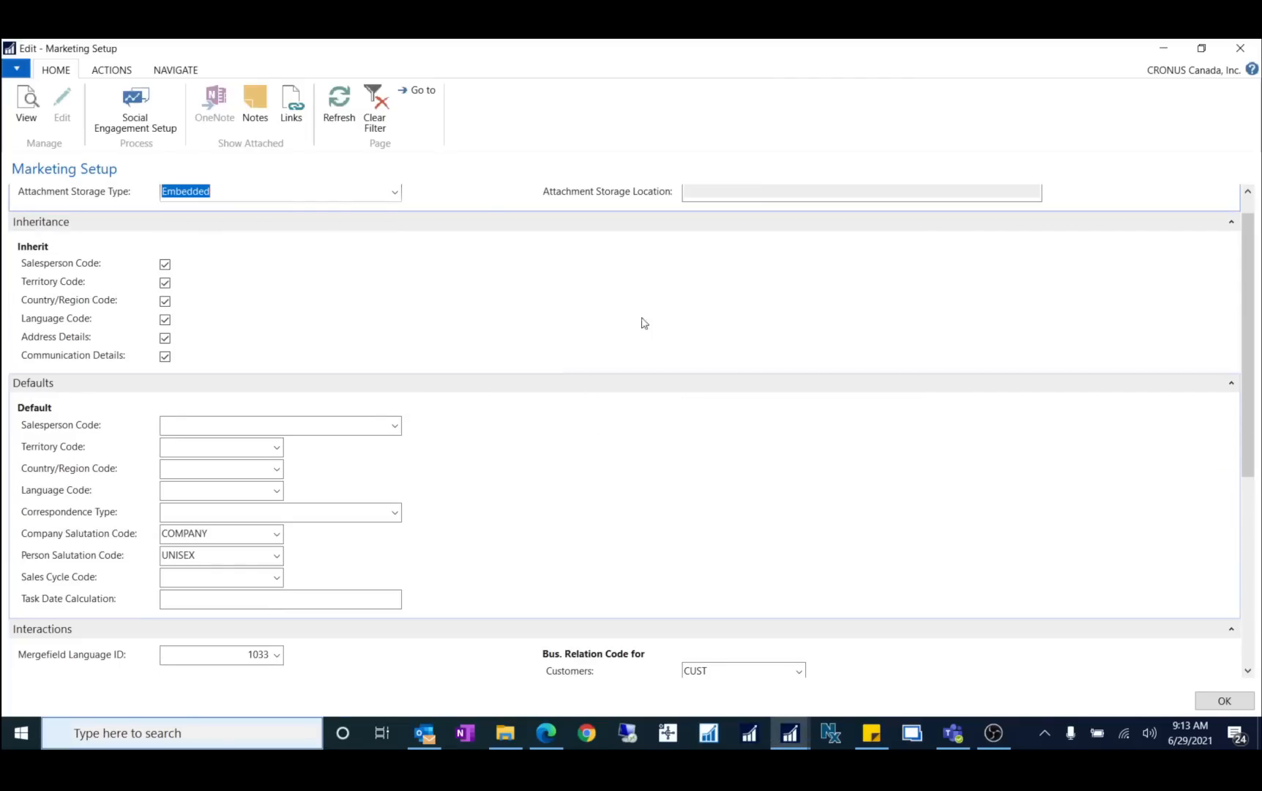
scroll(823, 395, "down", 5)
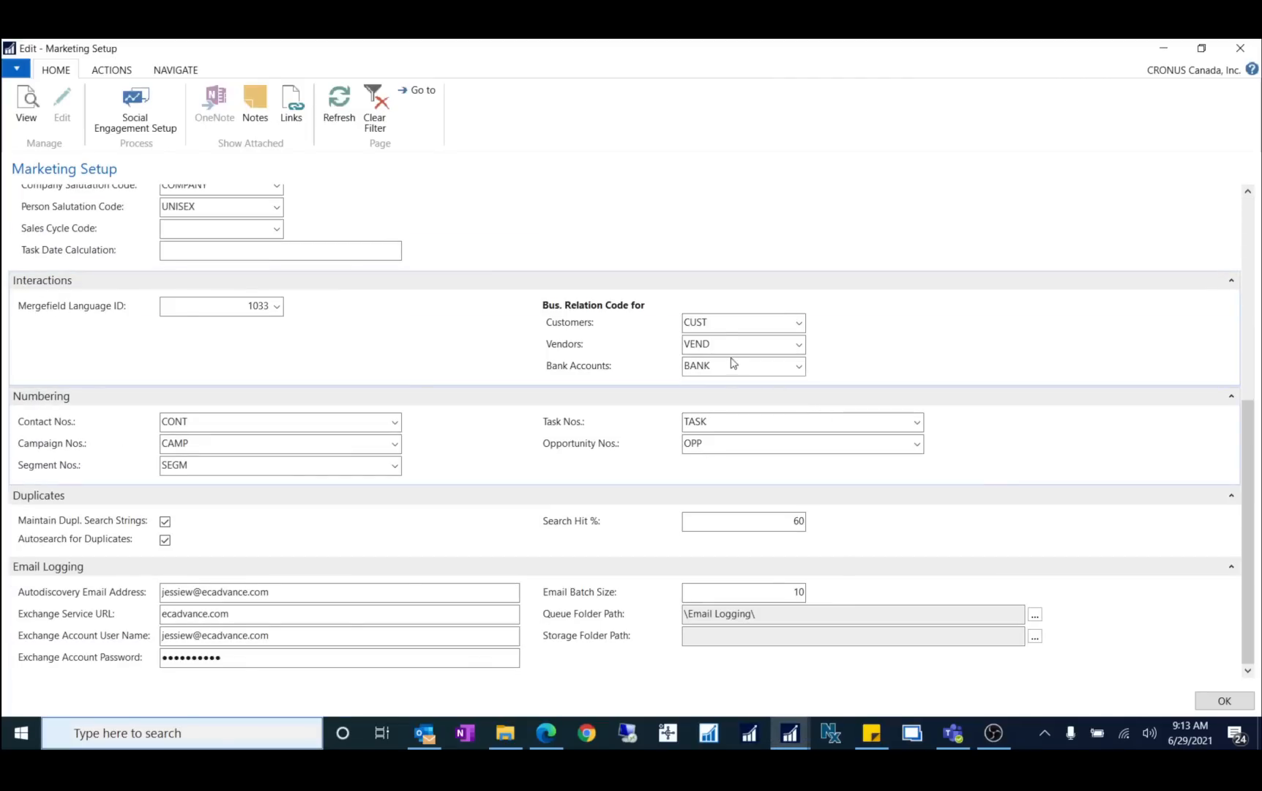
left_click(722, 322)
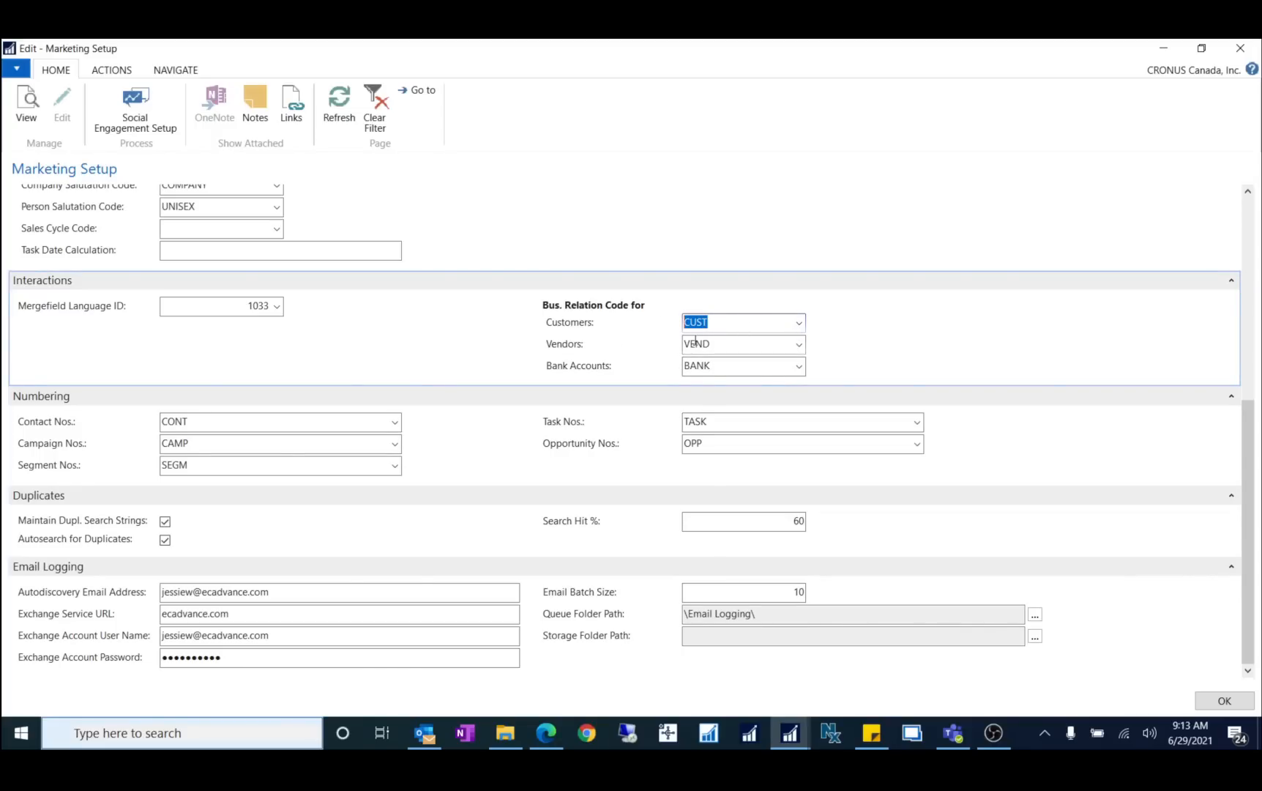
left_click(722, 347)
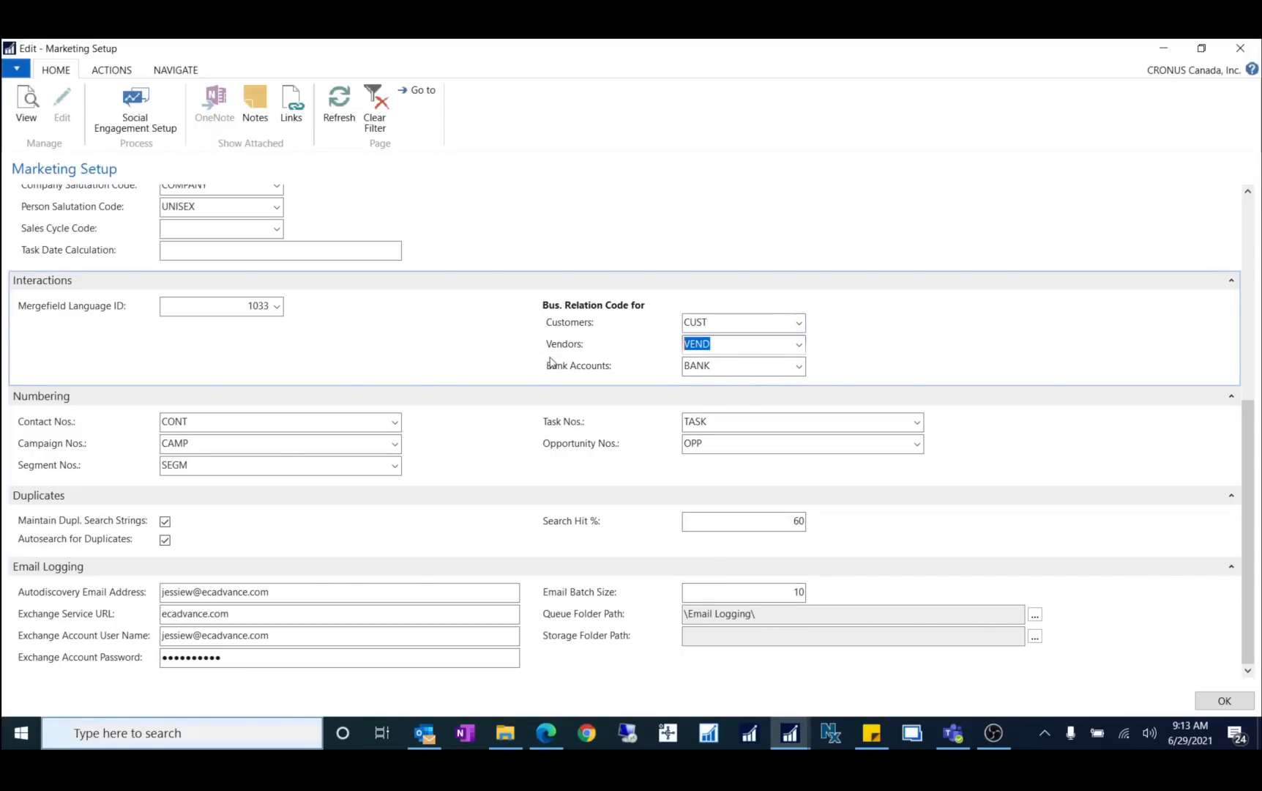
left_click(738, 363)
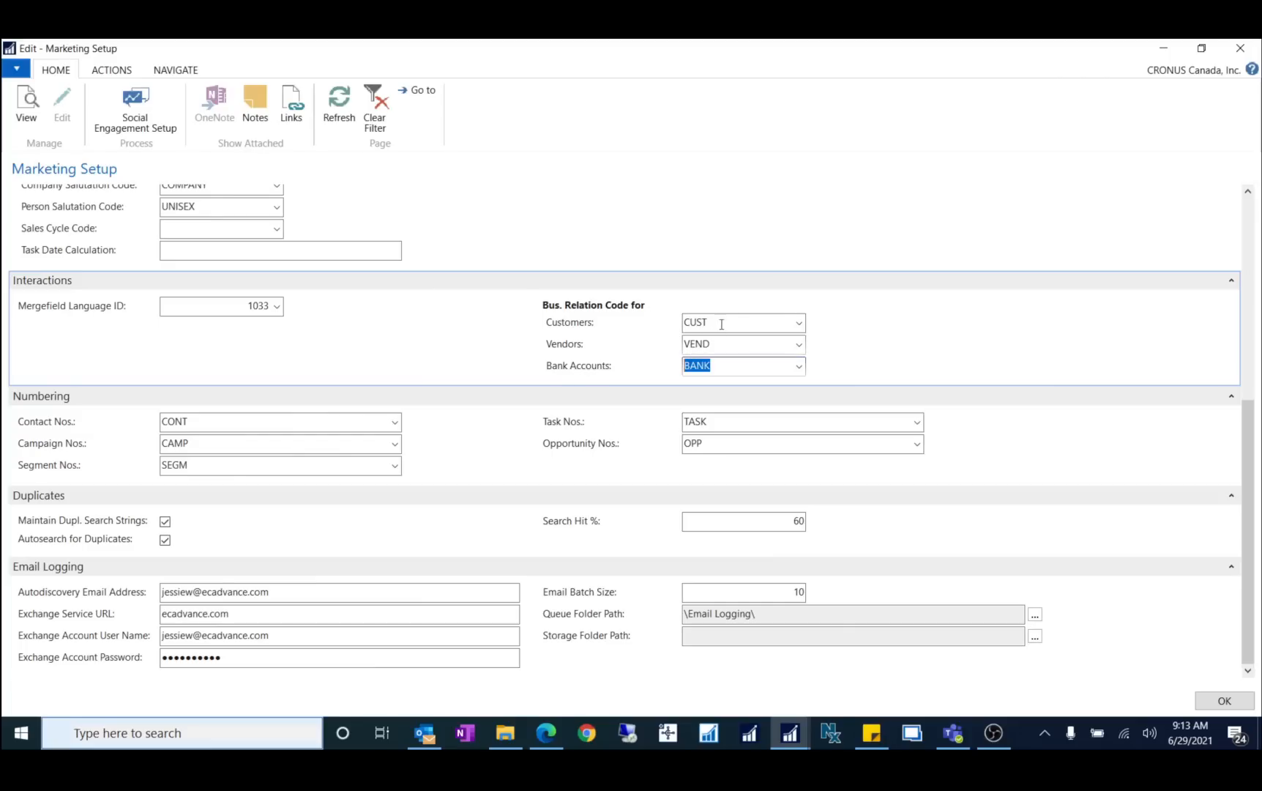
Step: Delete the CUST, VEND and BANK codes from the customer, vendor and bank relation fields, then close Marketing Setup
left_click(804, 327)
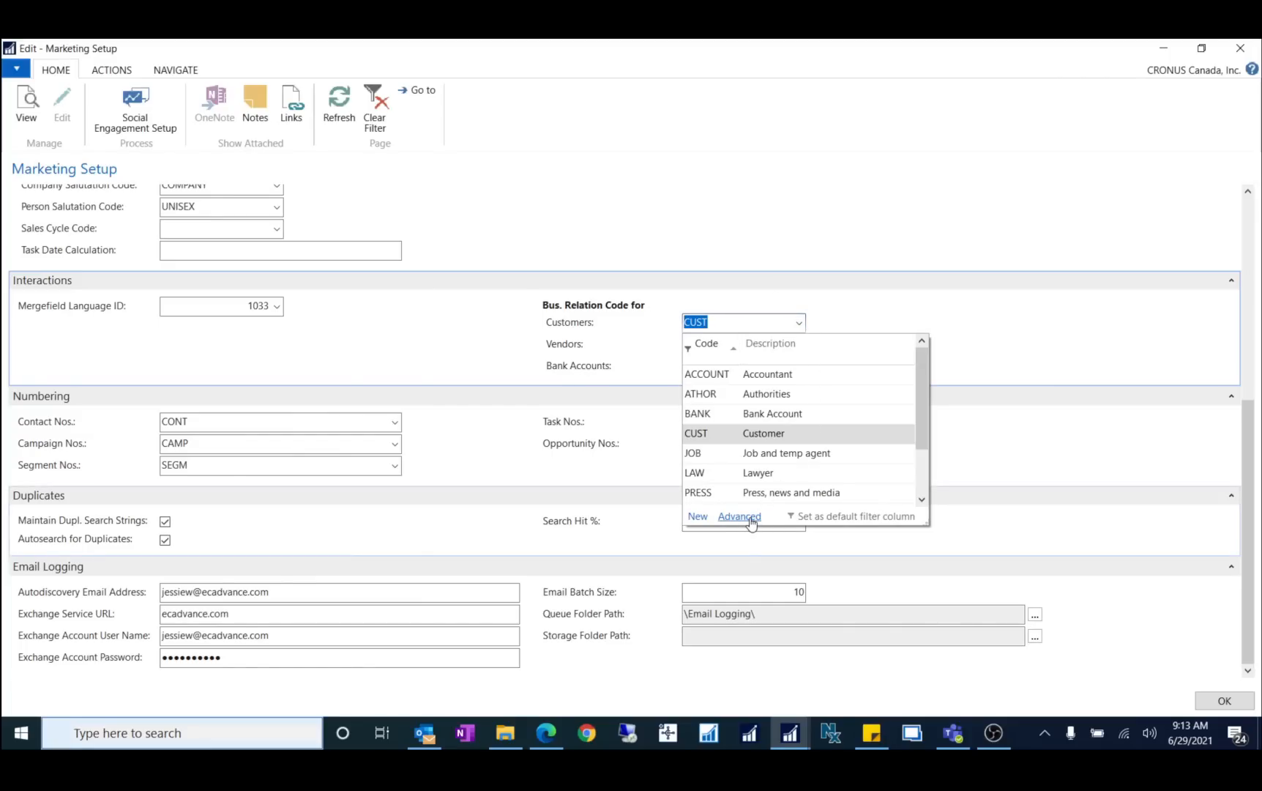
left_click(961, 316)
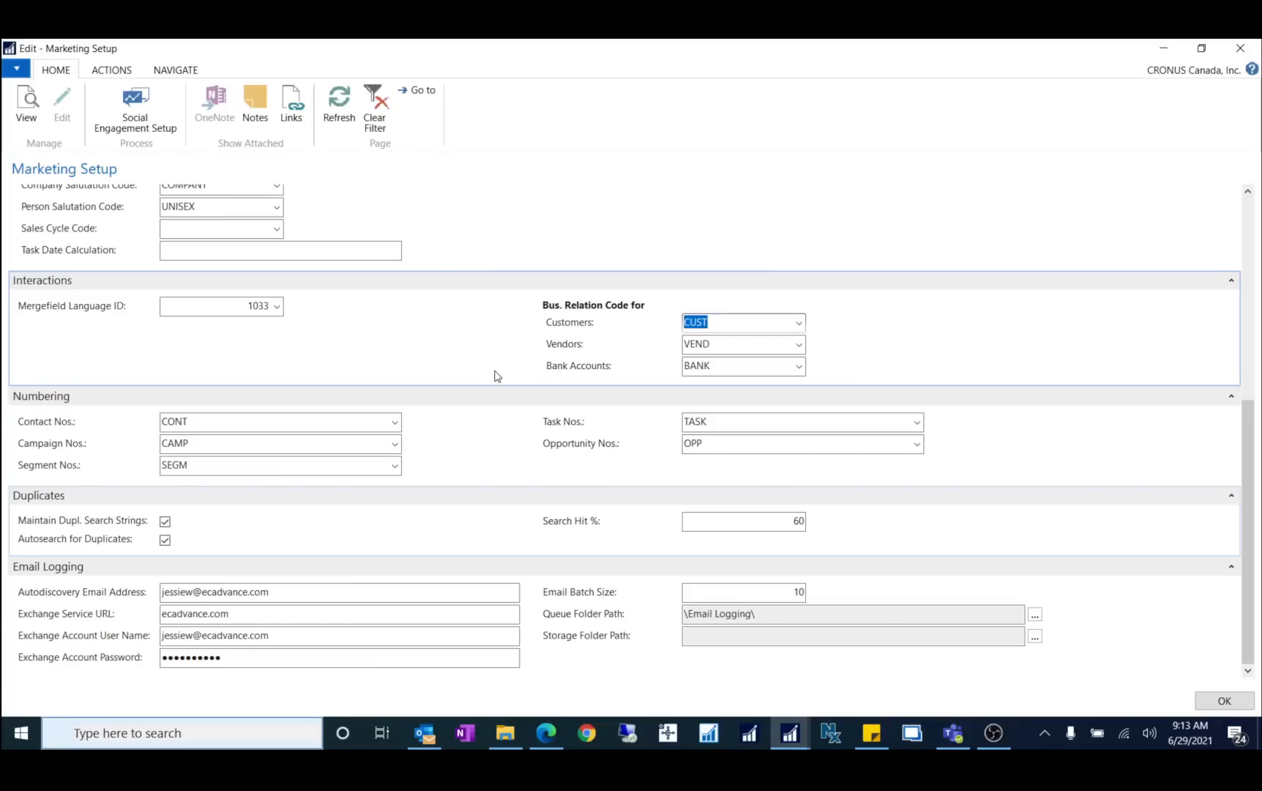
left_click(729, 320)
double_click(707, 319)
key("Delete")
key("Tab")
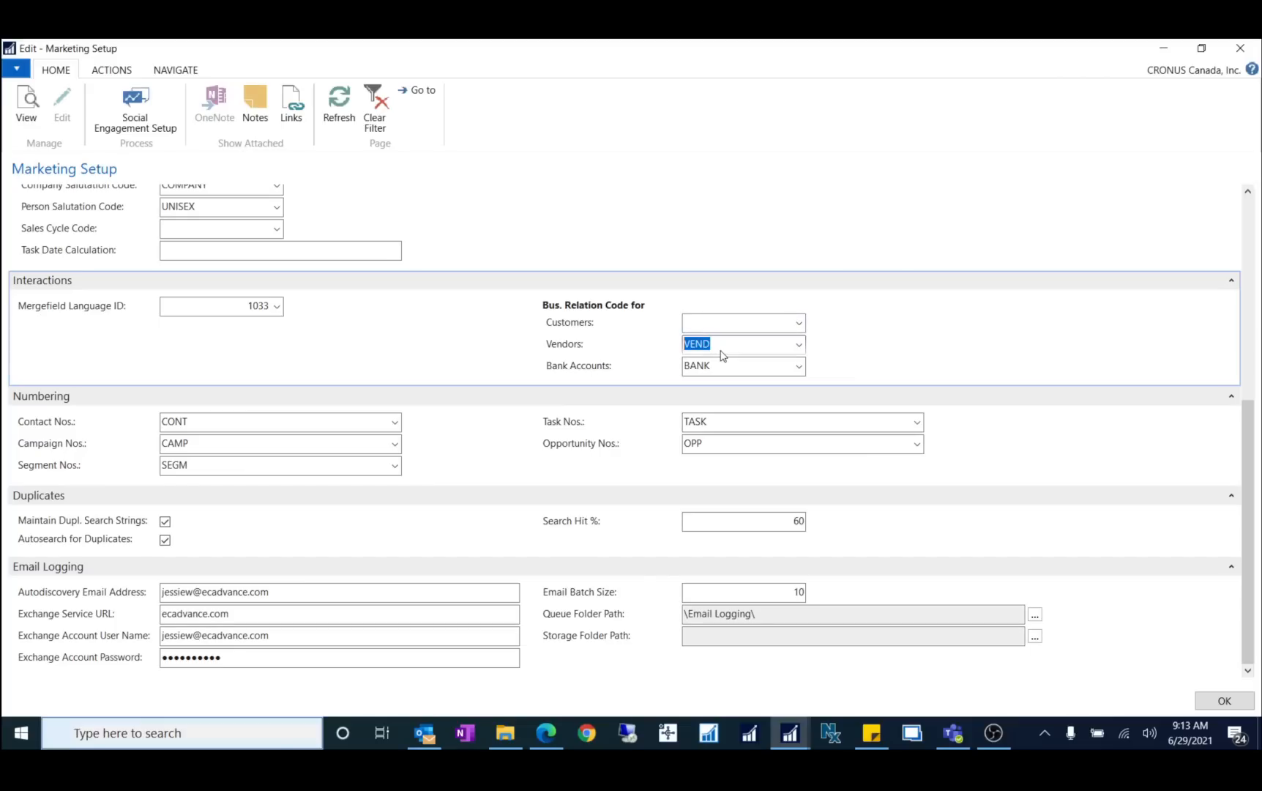
key("Delete")
key("Tab")
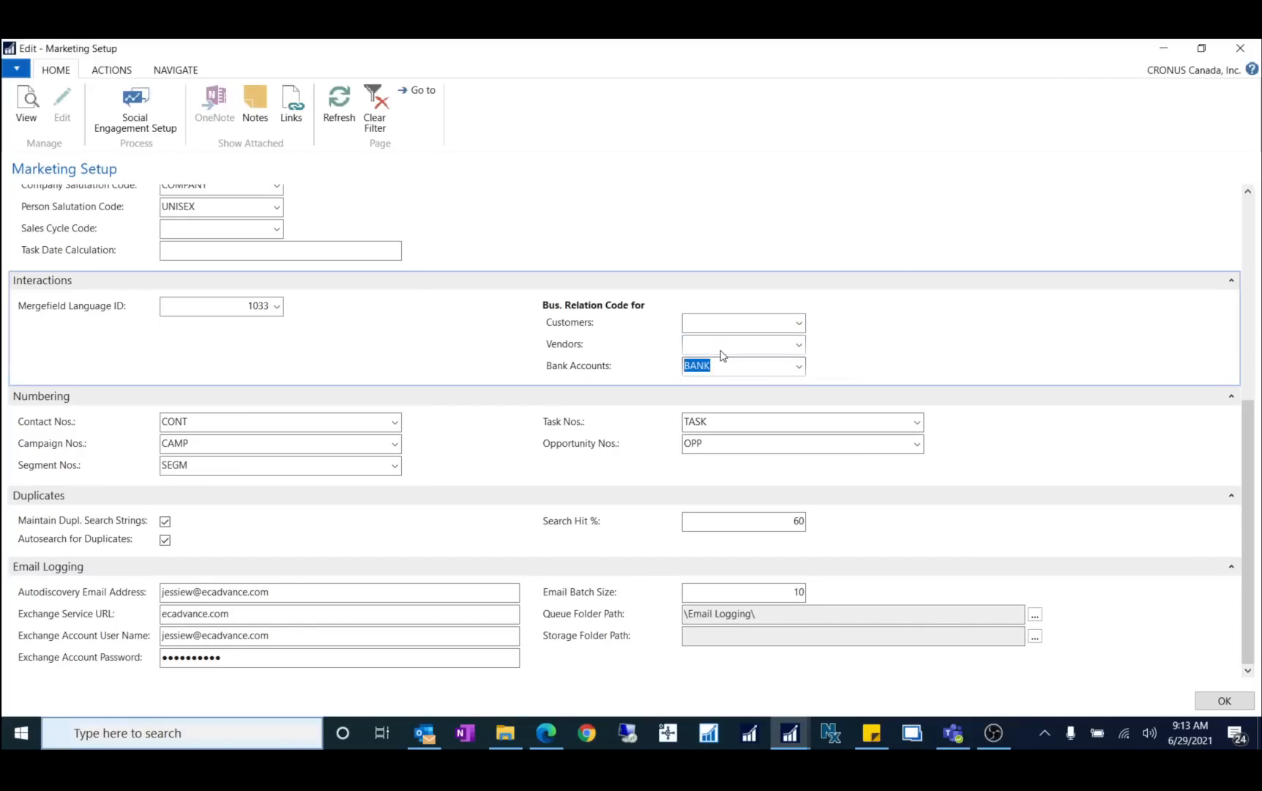
key("Delete")
key("Tab")
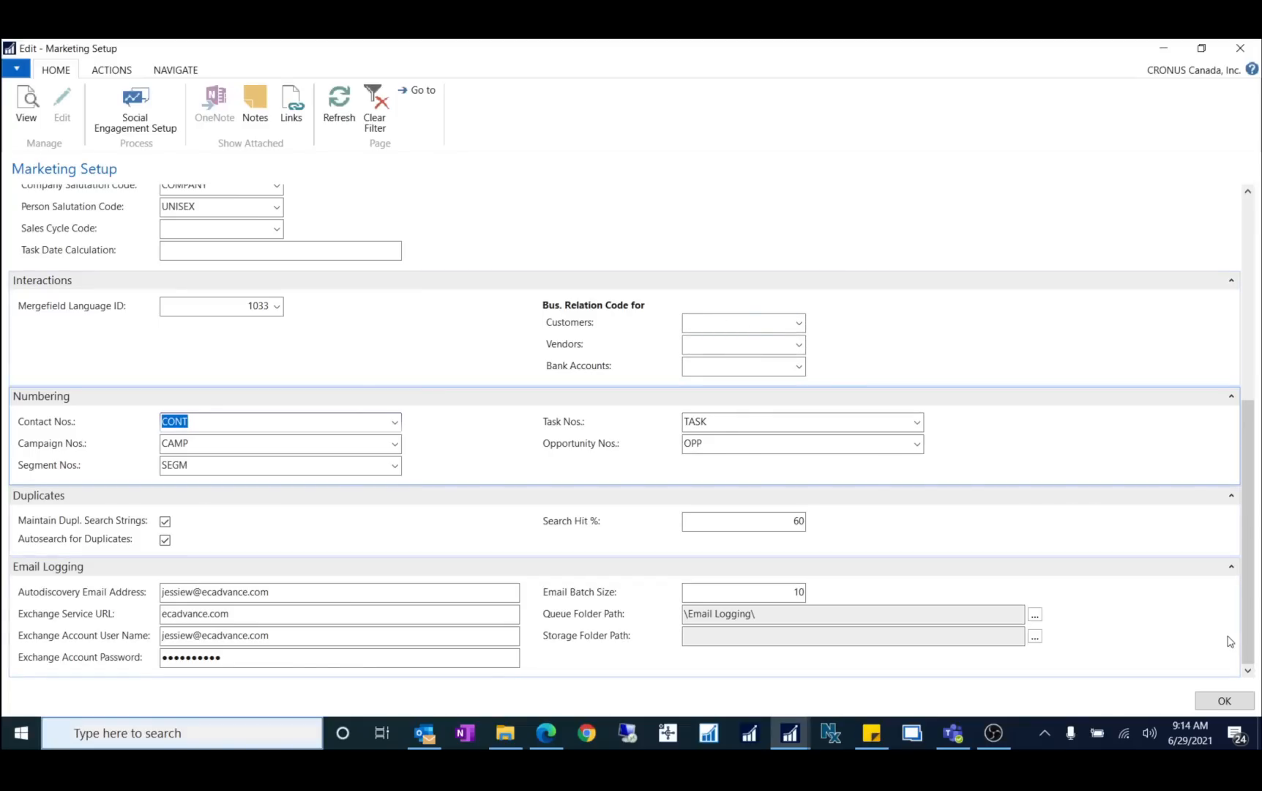
left_click(1224, 700)
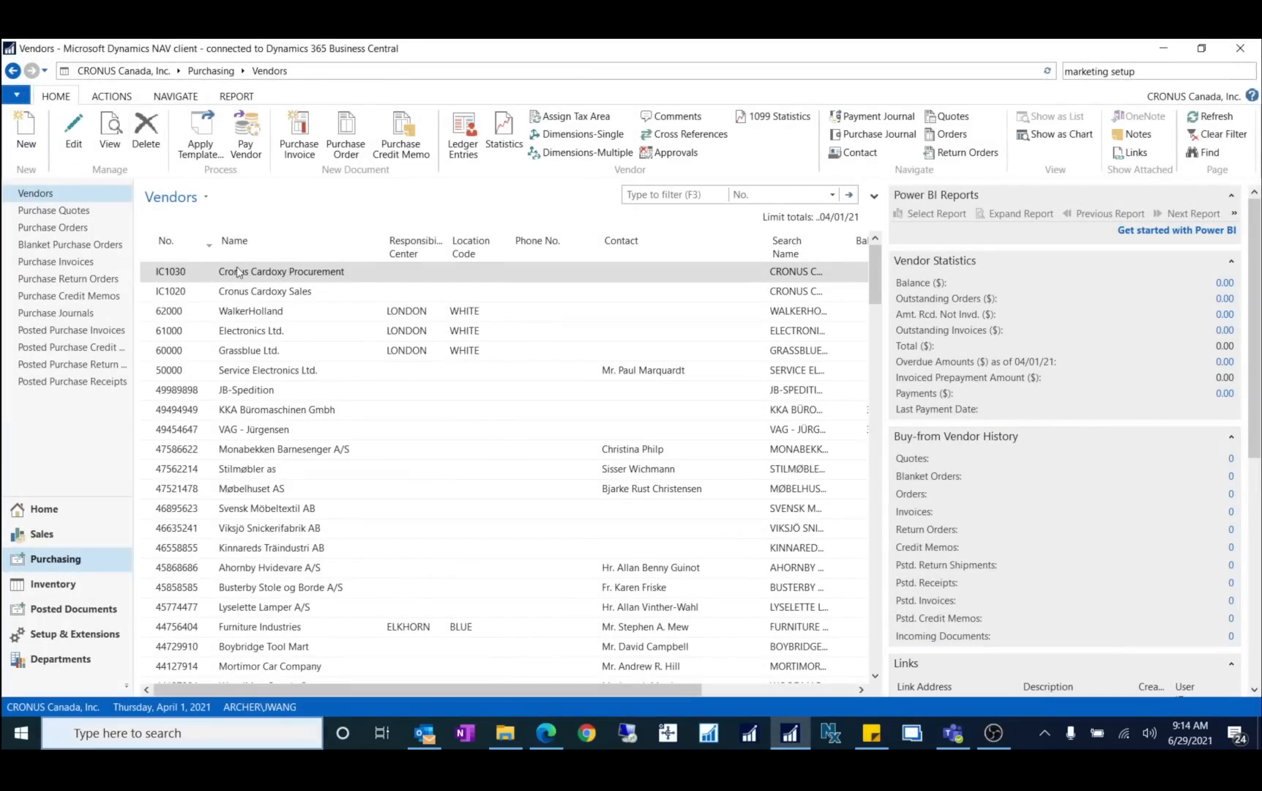
Step: Create new vendor card V00030 from the Vendor DOMESTIC template
left_click(22, 136)
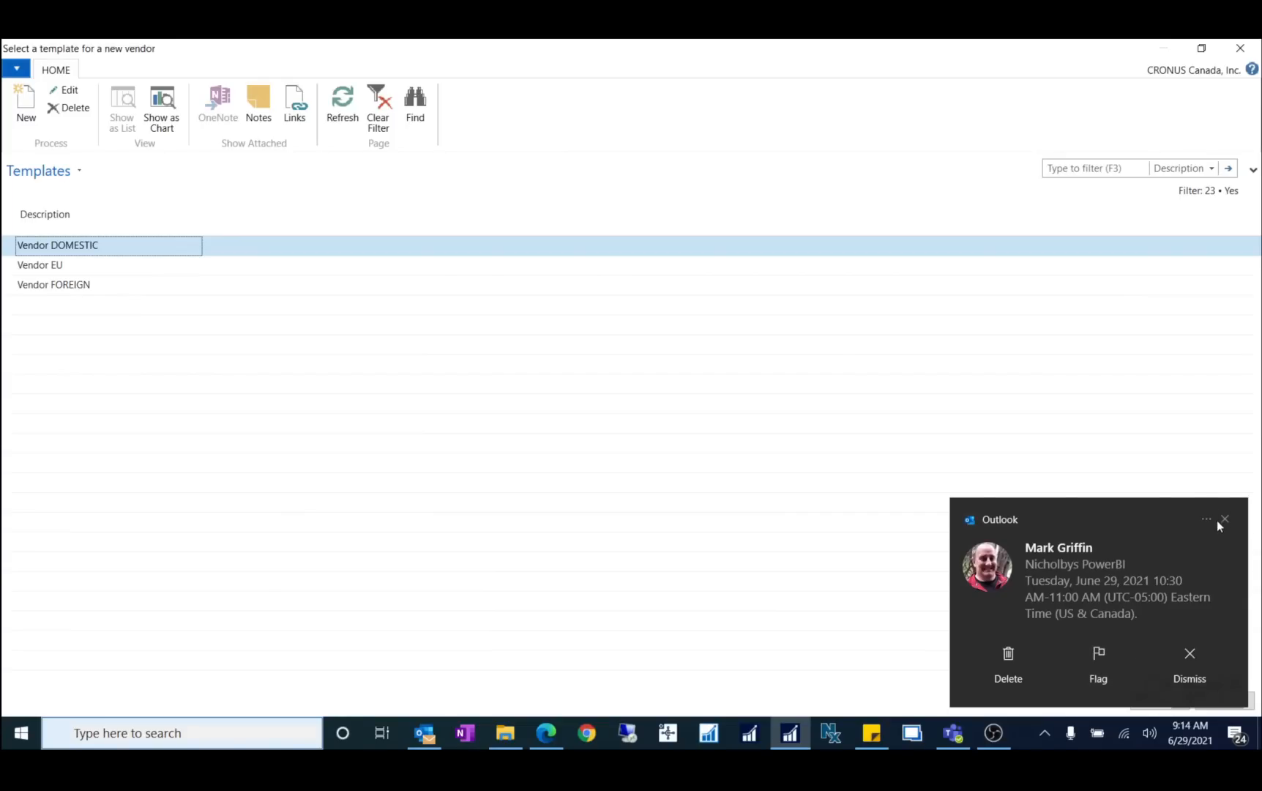
left_click(1222, 521)
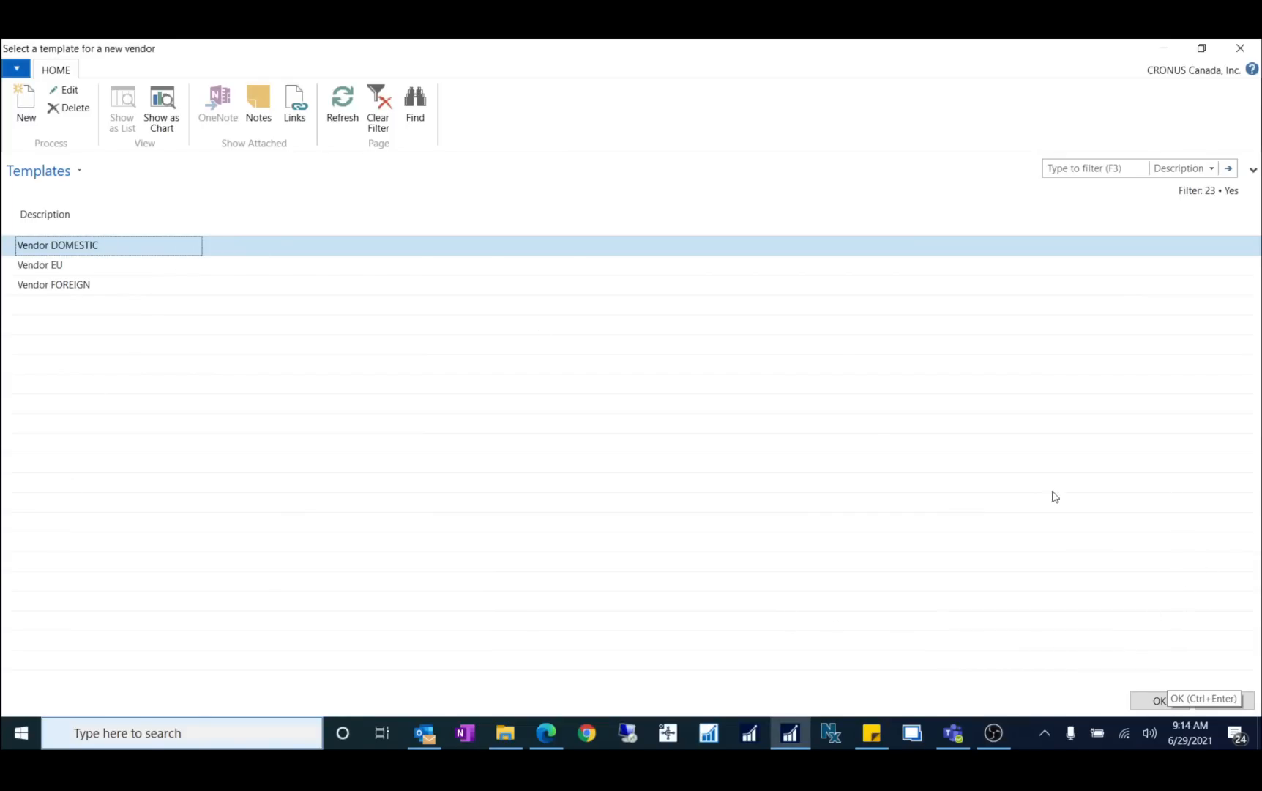
left_click(1146, 705)
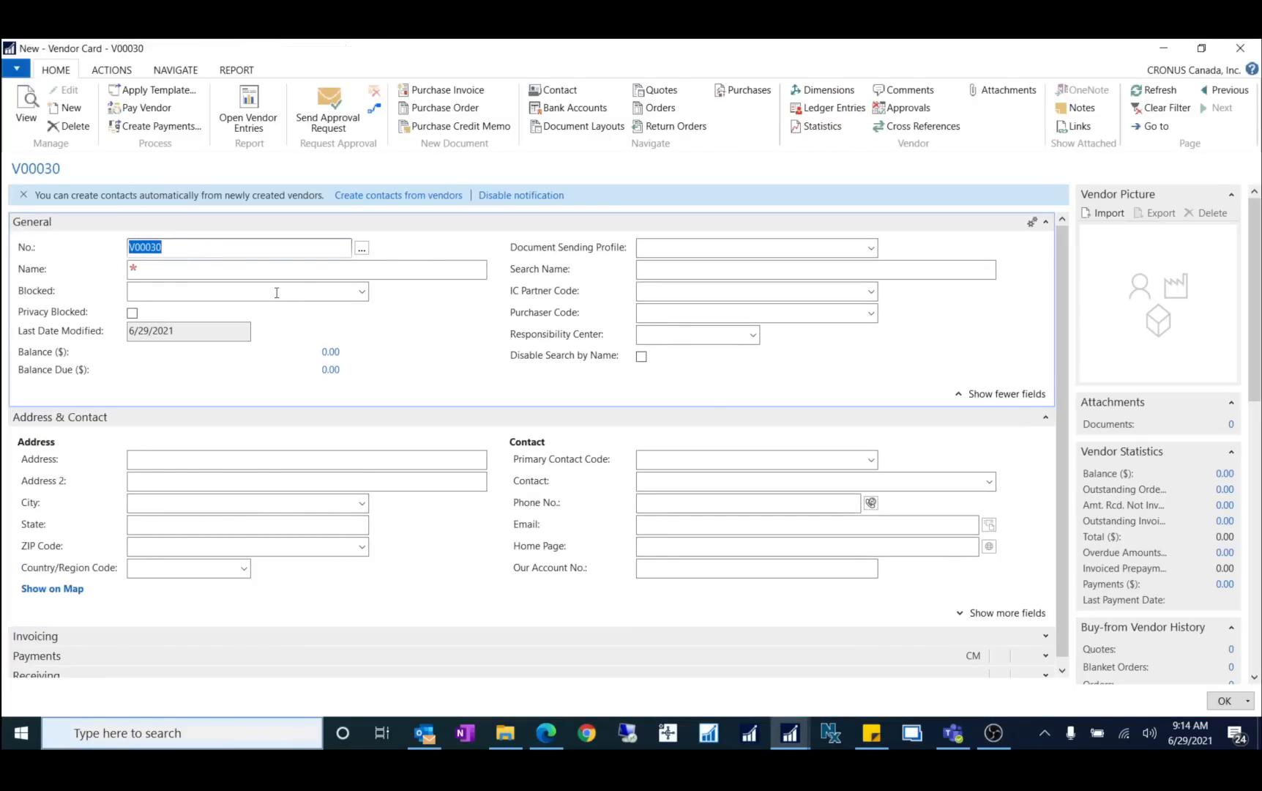
Step: Enter vendor name Test1, address 123 Test Rd and city Toronto on card V00030
left_click(335, 270)
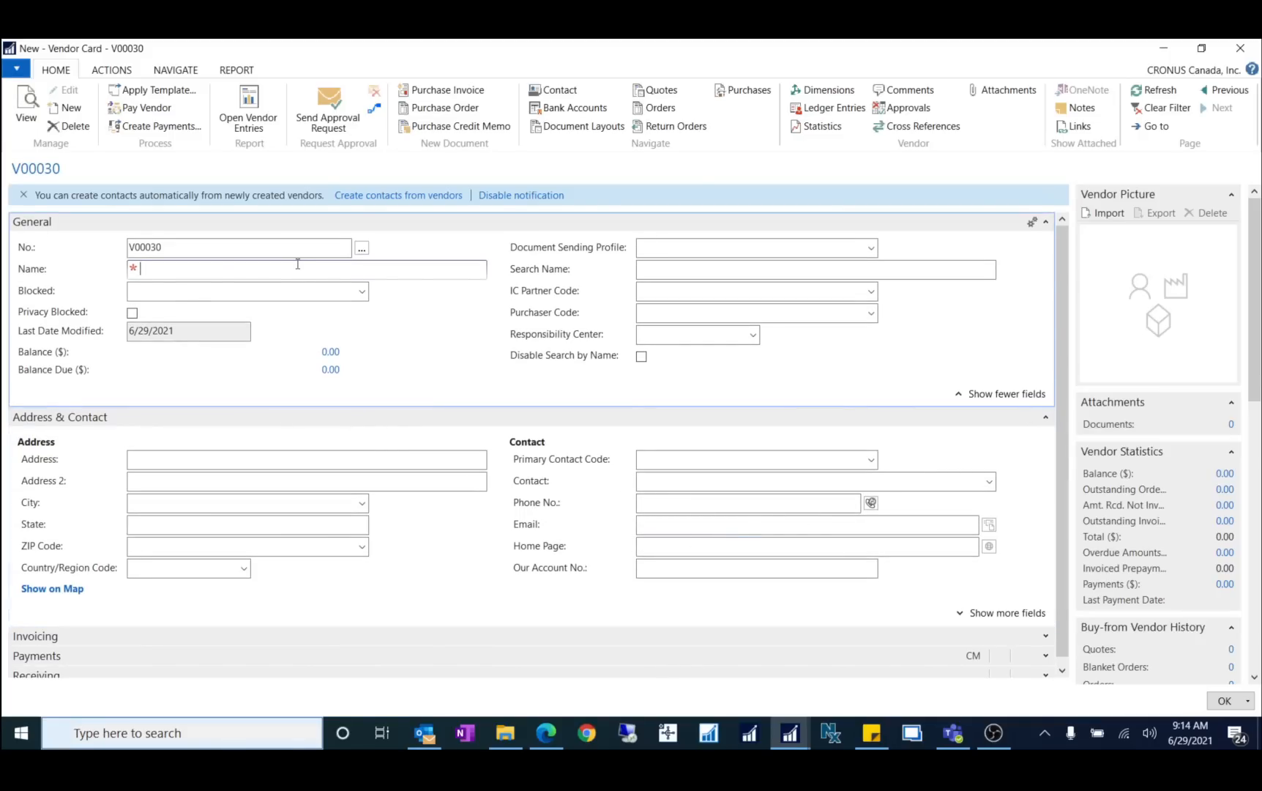
key("Tab")
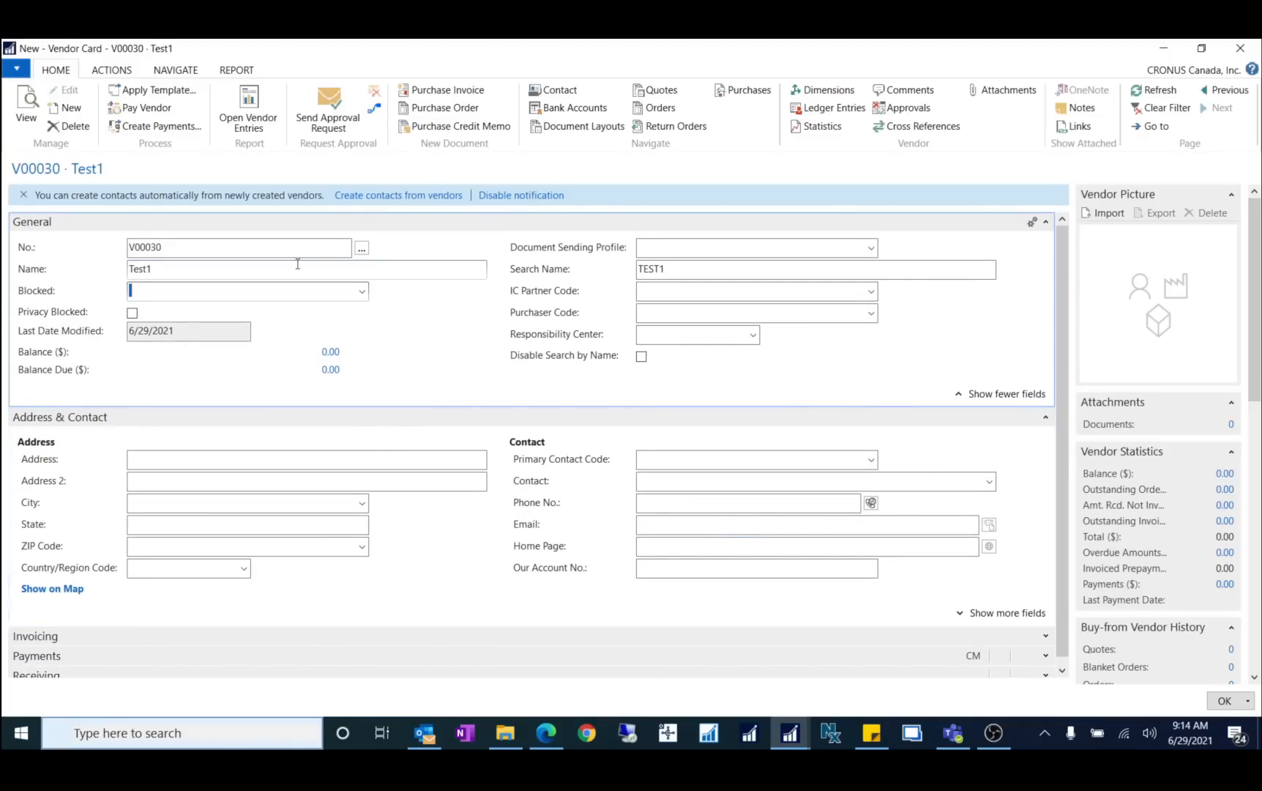
left_click(679, 481)
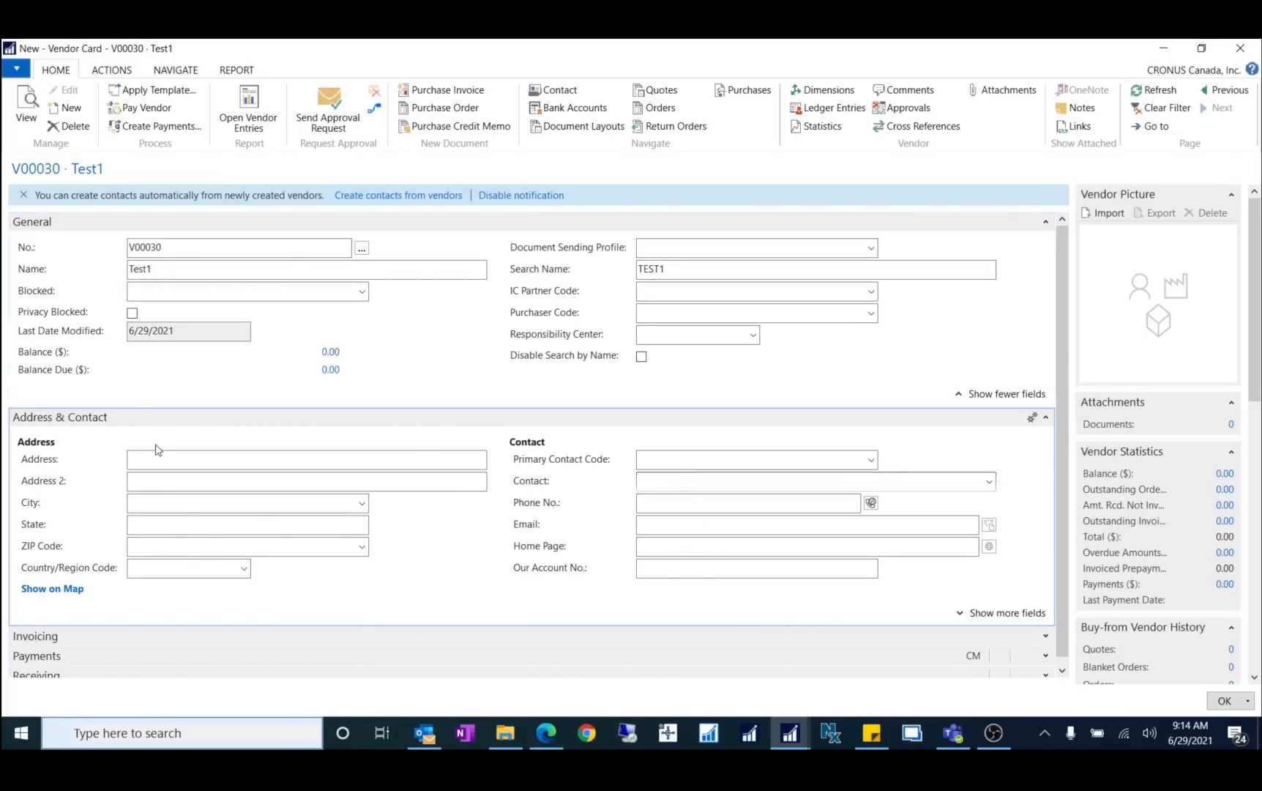
left_click(351, 460)
type("123 Test Rd")
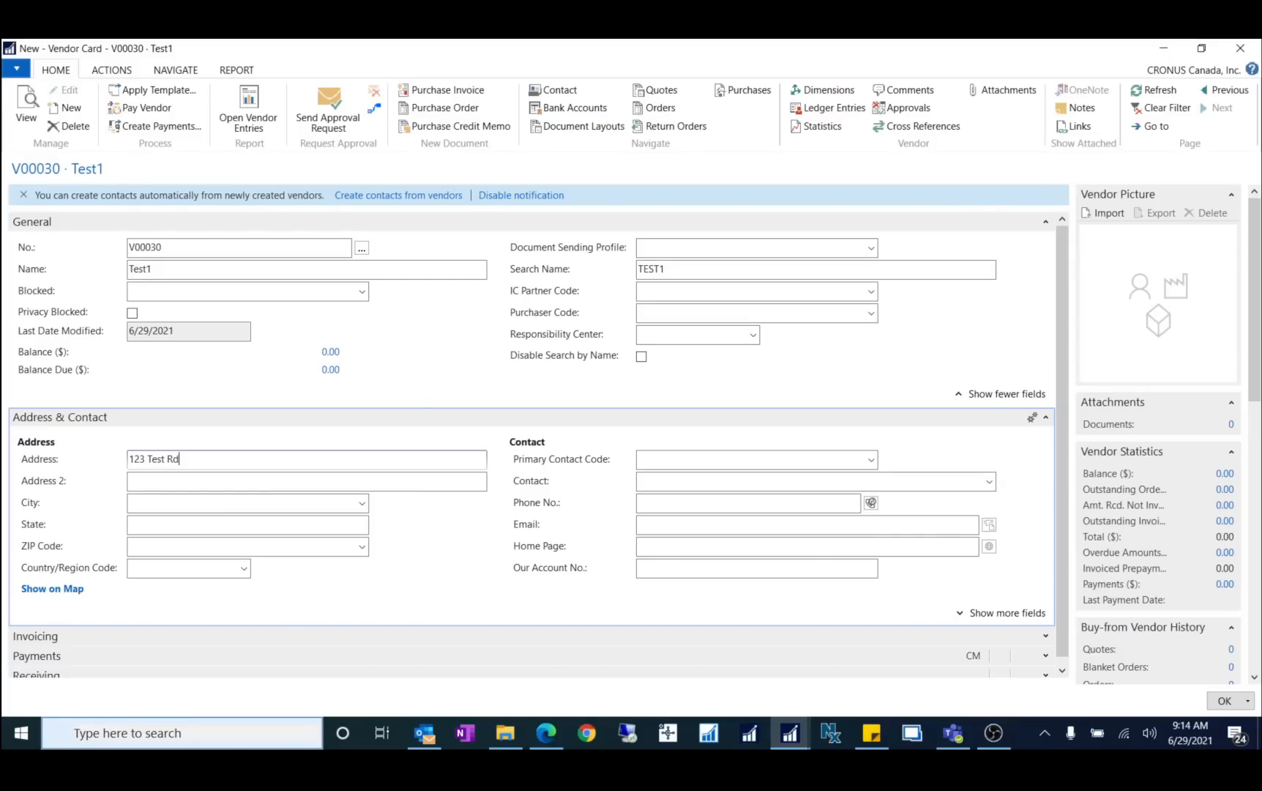
key("Tab")
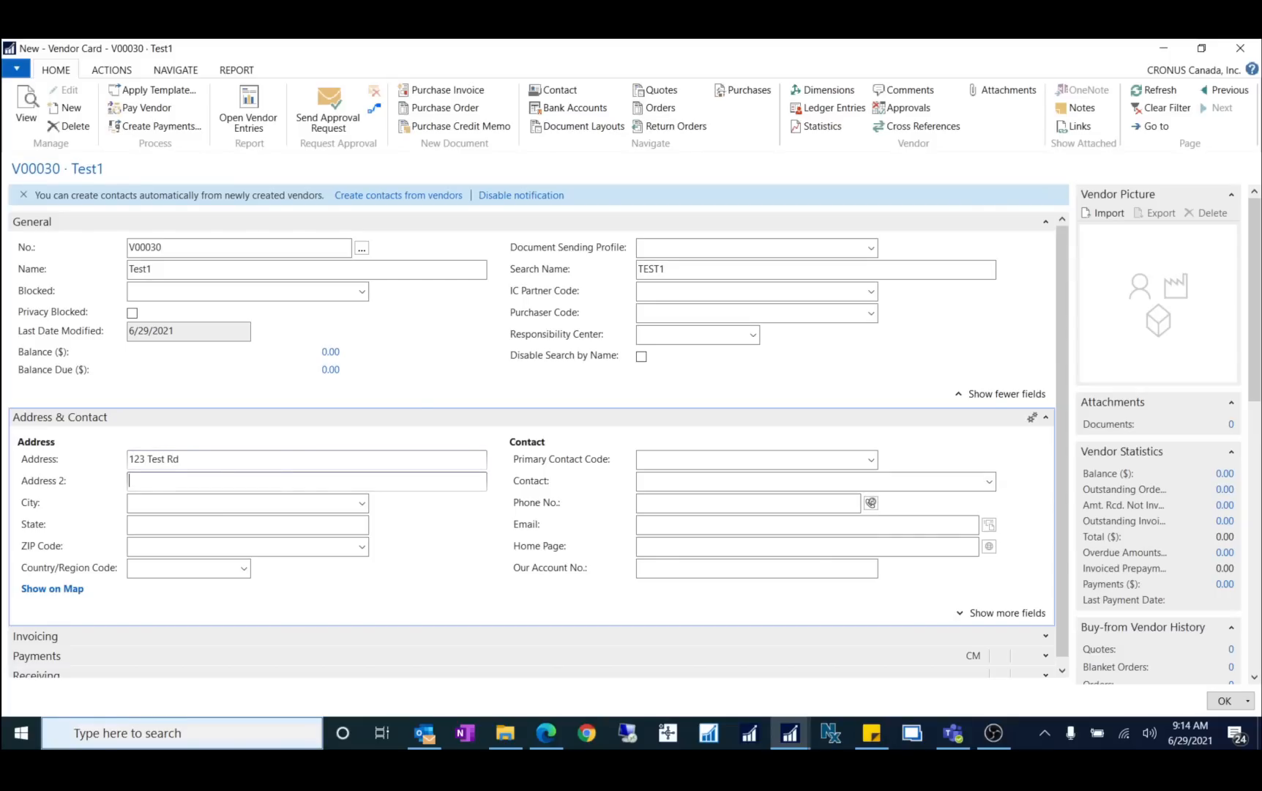
left_click(313, 505)
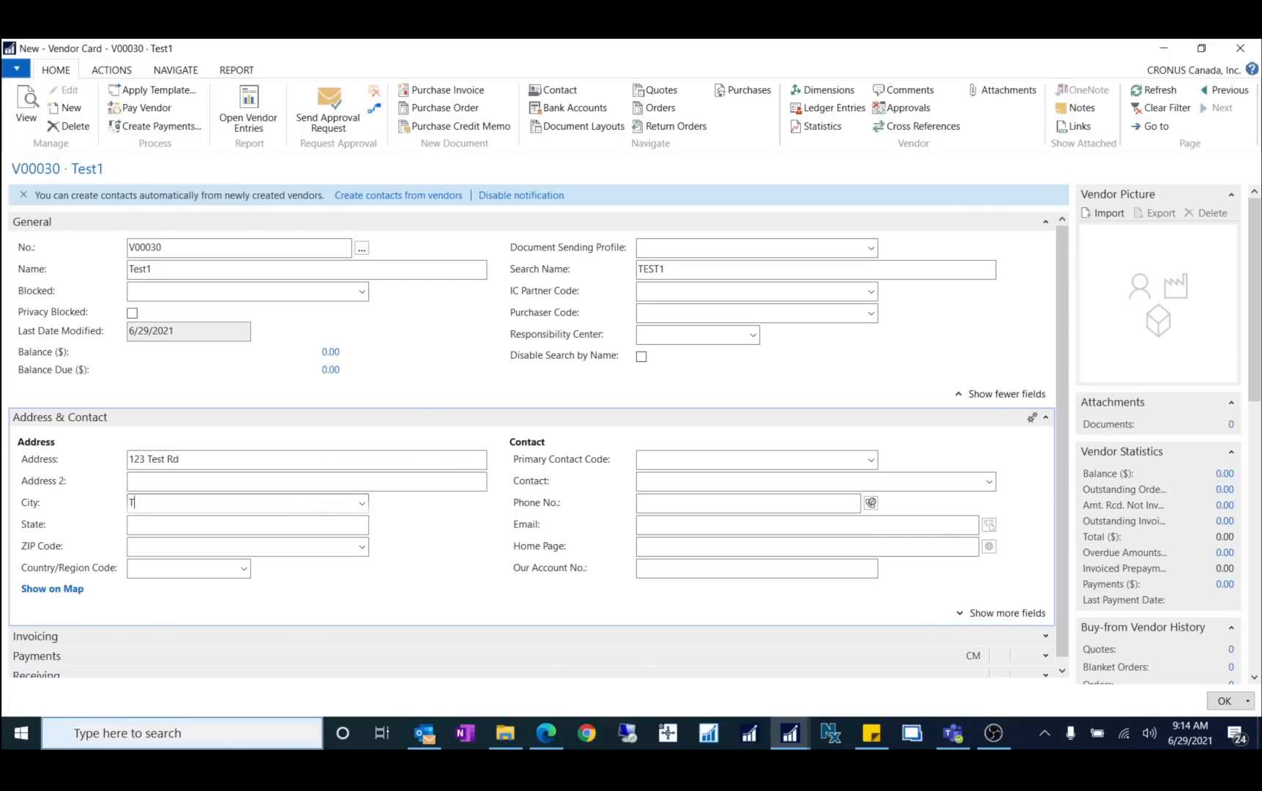
key("Tab")
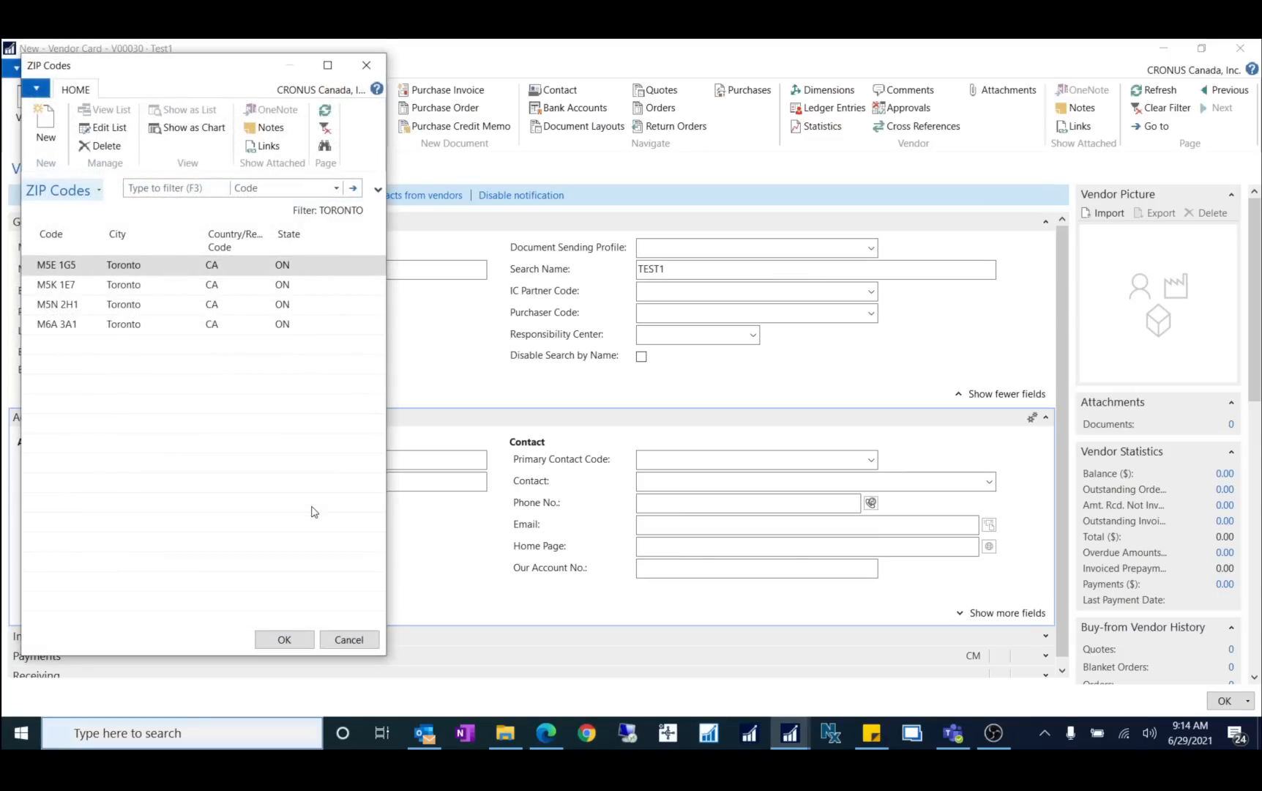
left_click(283, 640)
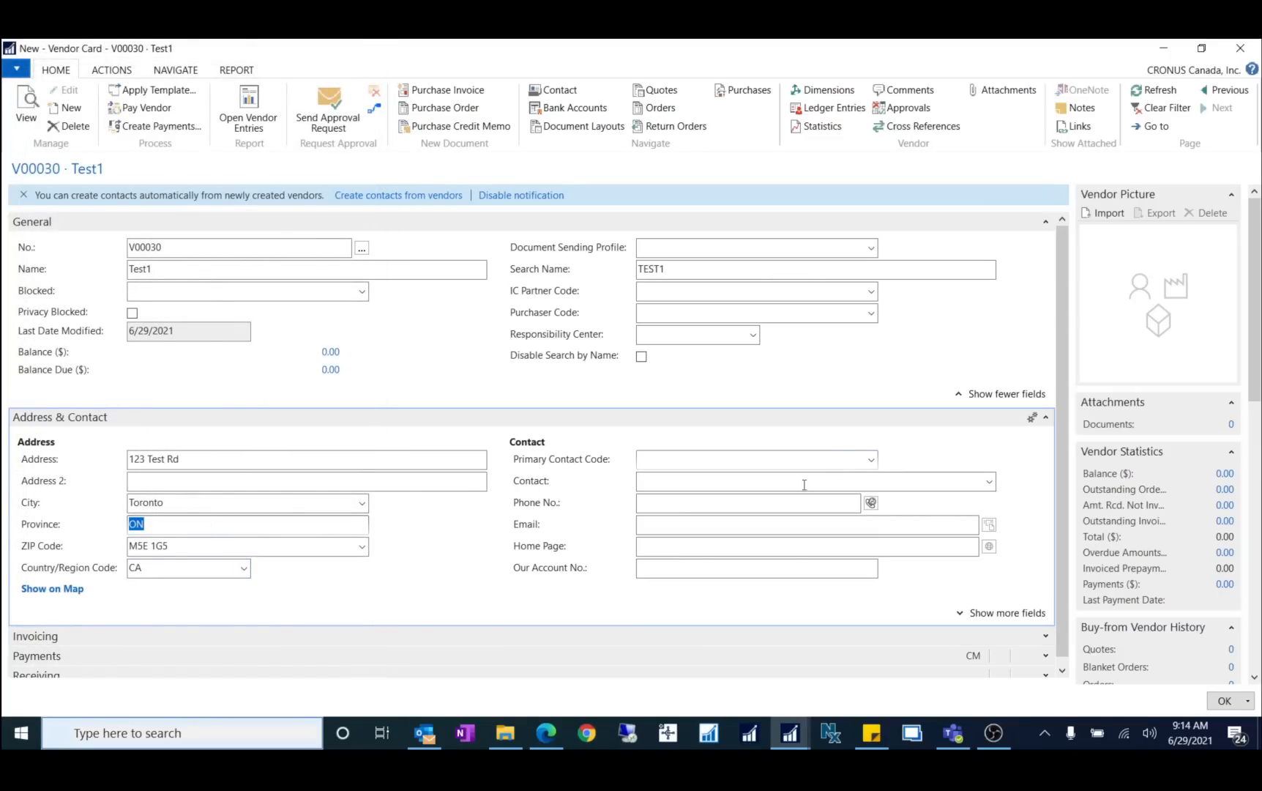
left_click(711, 505)
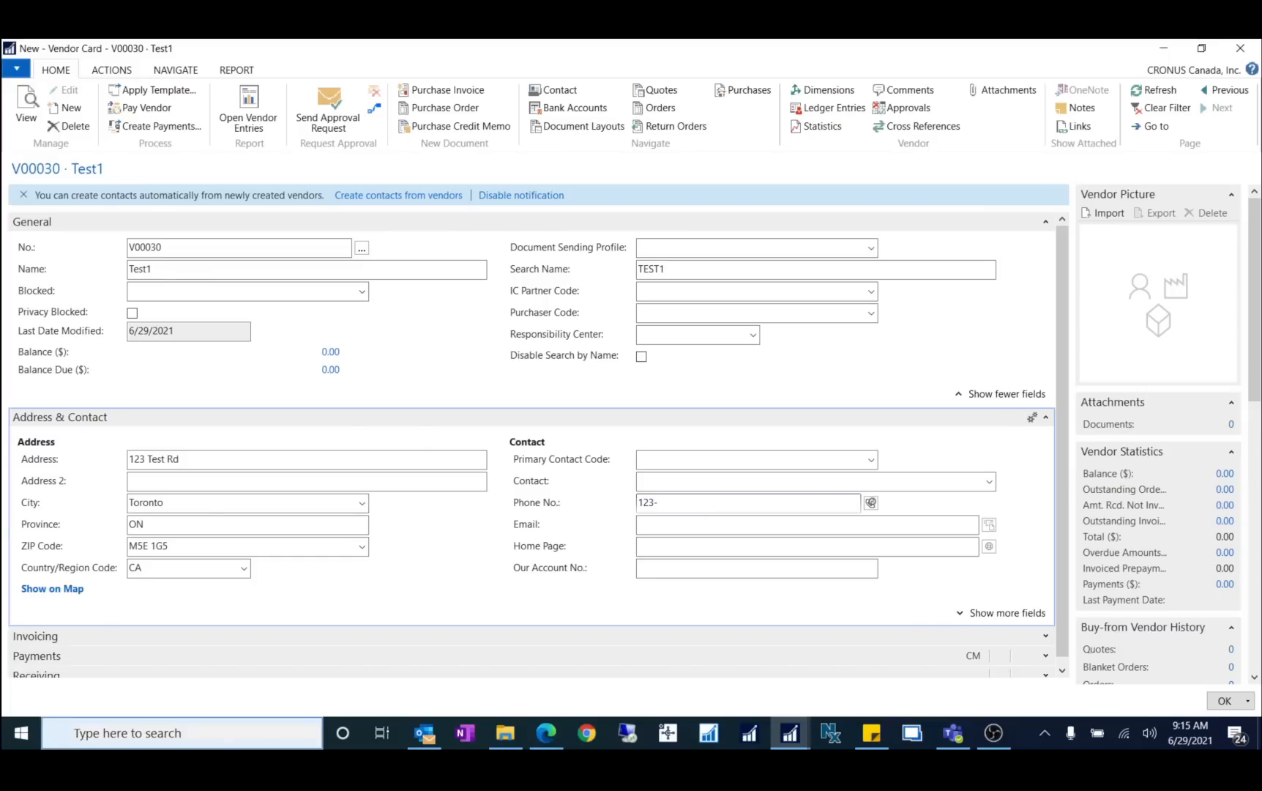
type("123-456-78")
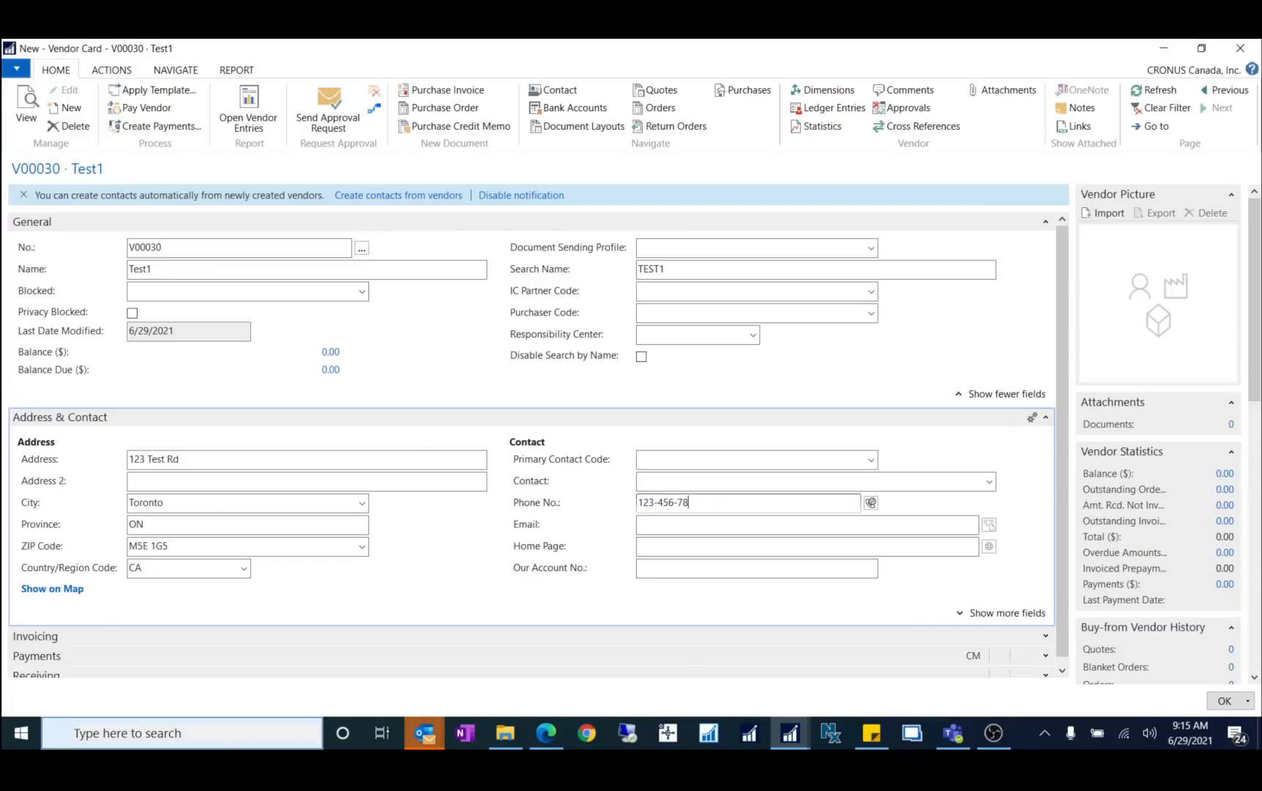
type("90")
key("Tab")
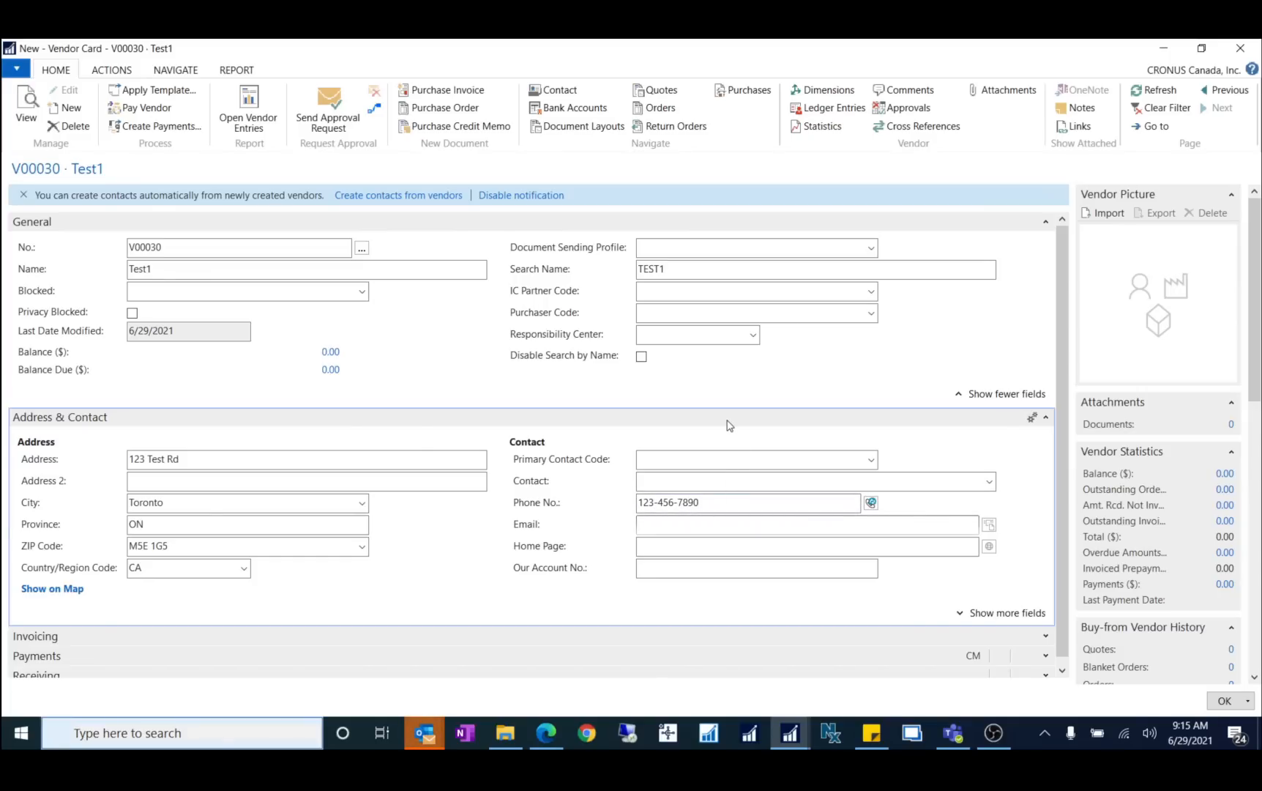
left_click(691, 480)
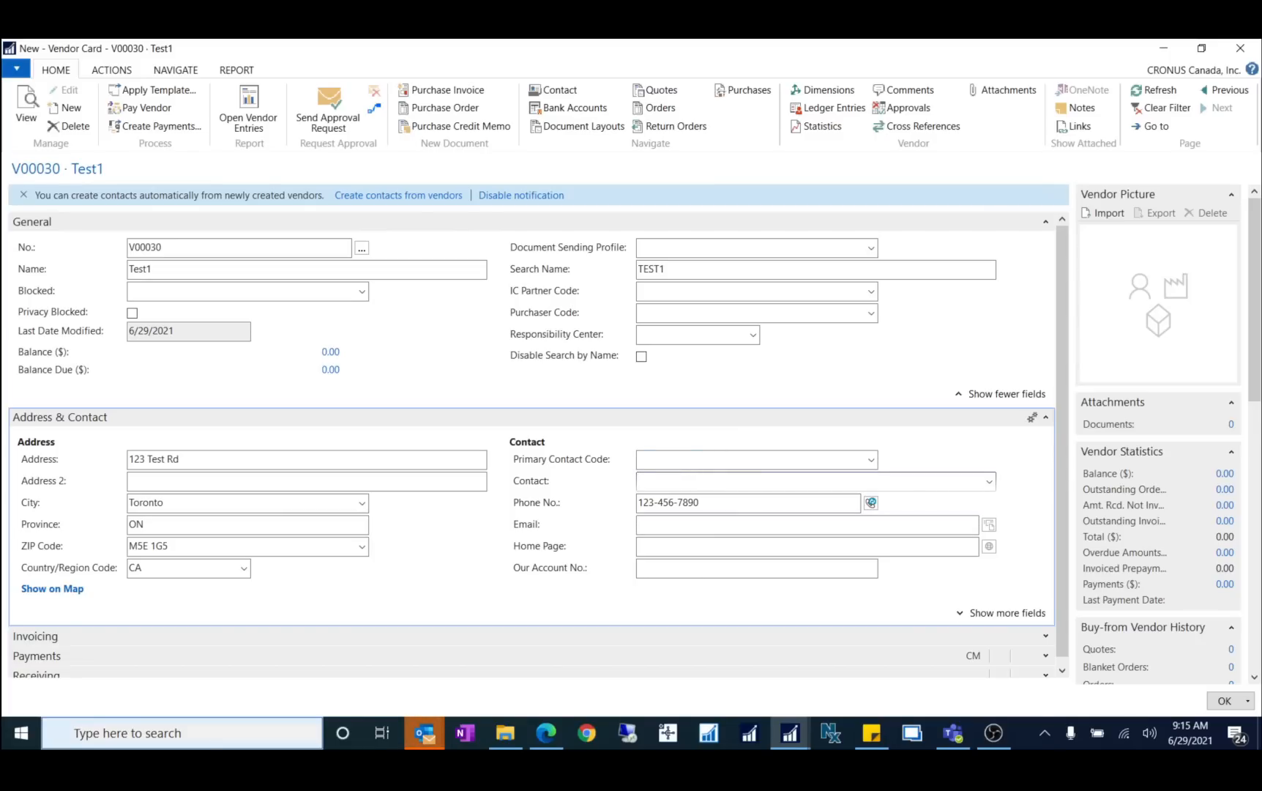
Step: Enter the contact person's name, check the empty primary contact list, and close the Test1 card
key("Tab")
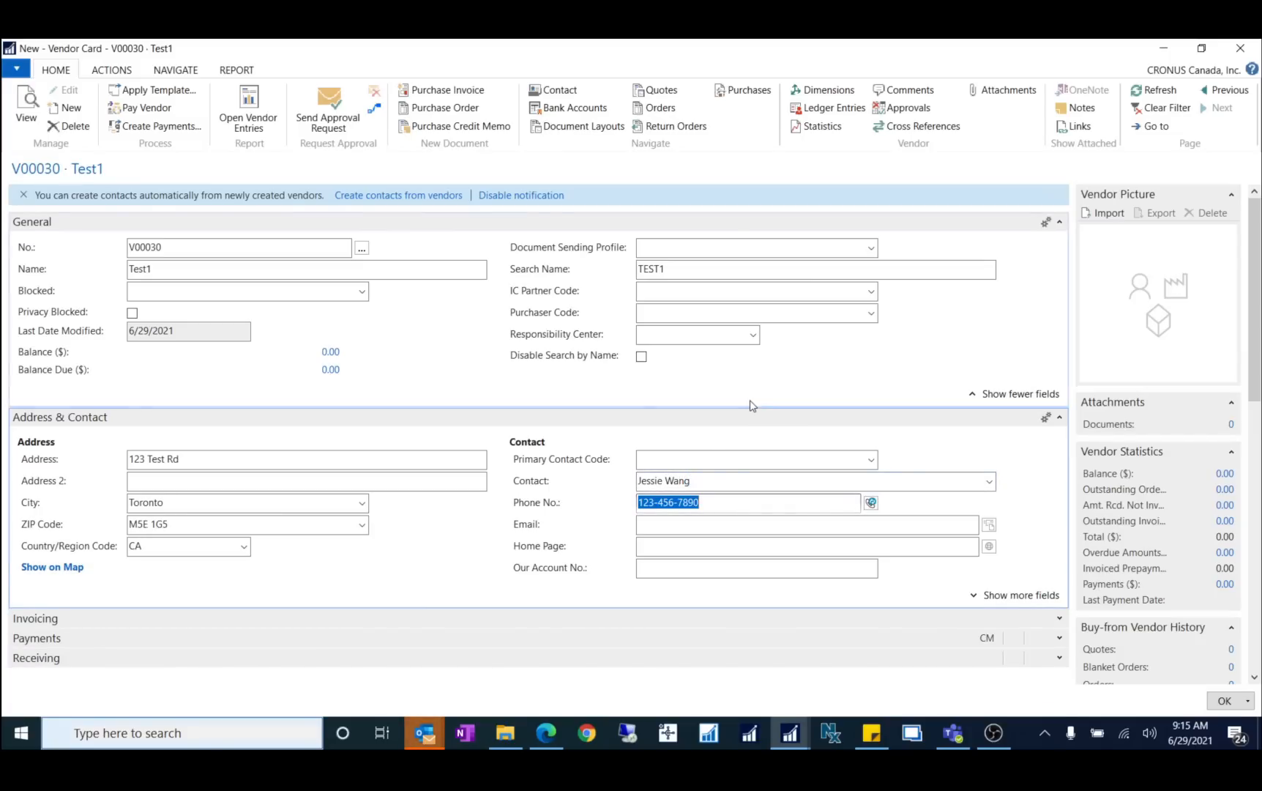
left_click(871, 459)
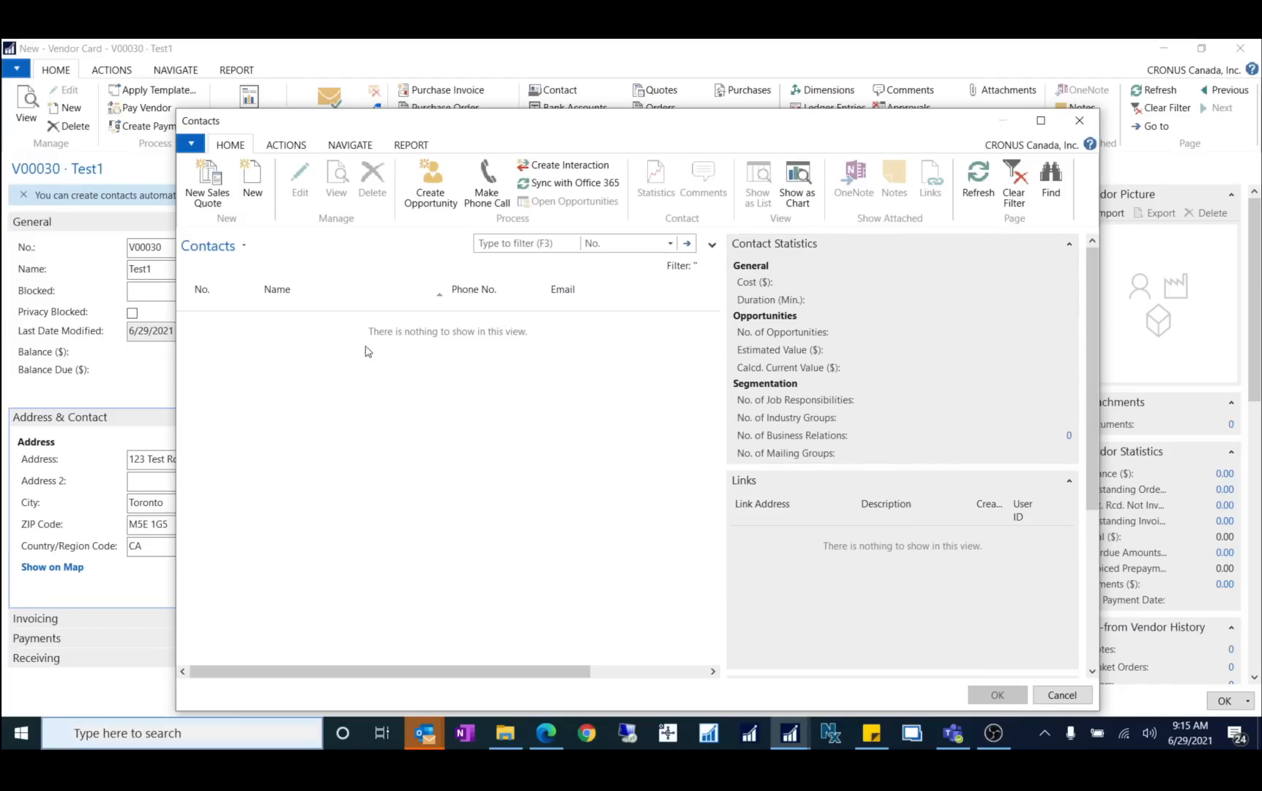
left_click(1076, 696)
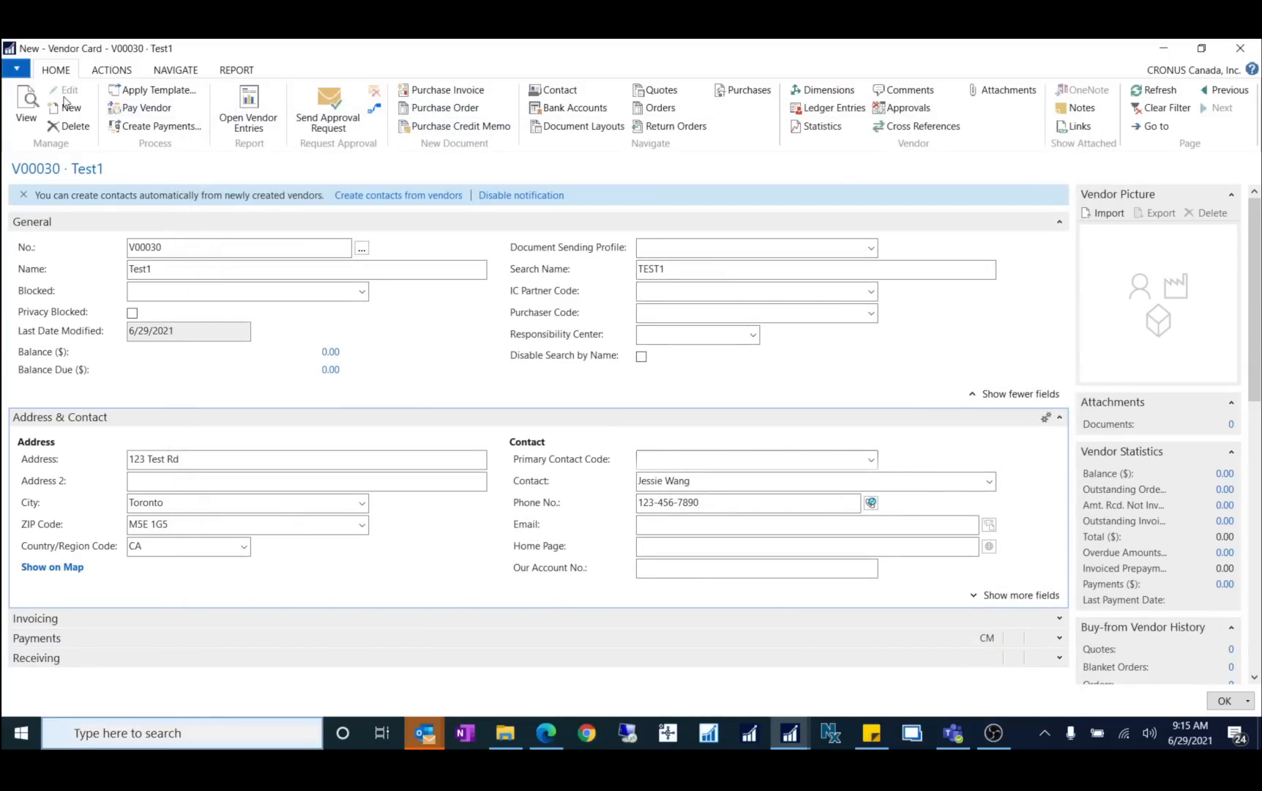
left_click(1240, 49)
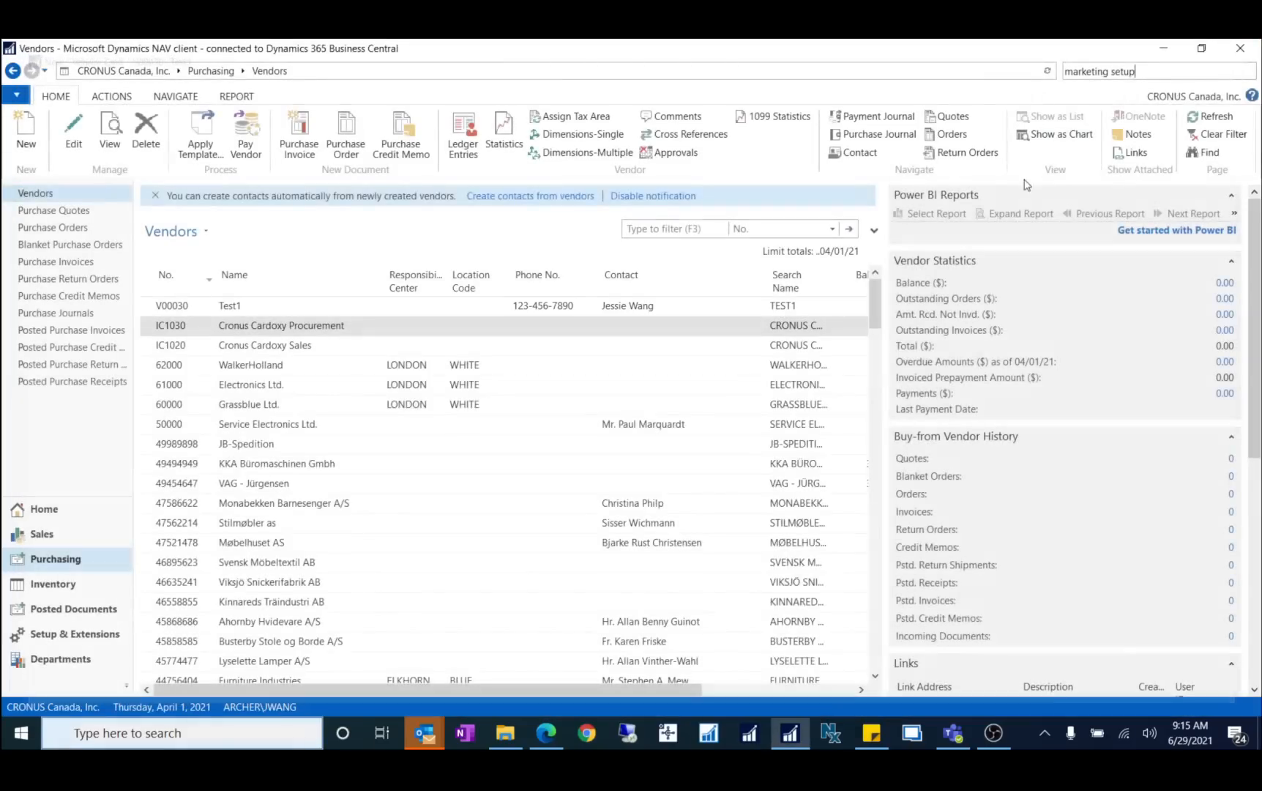
left_click(1147, 76)
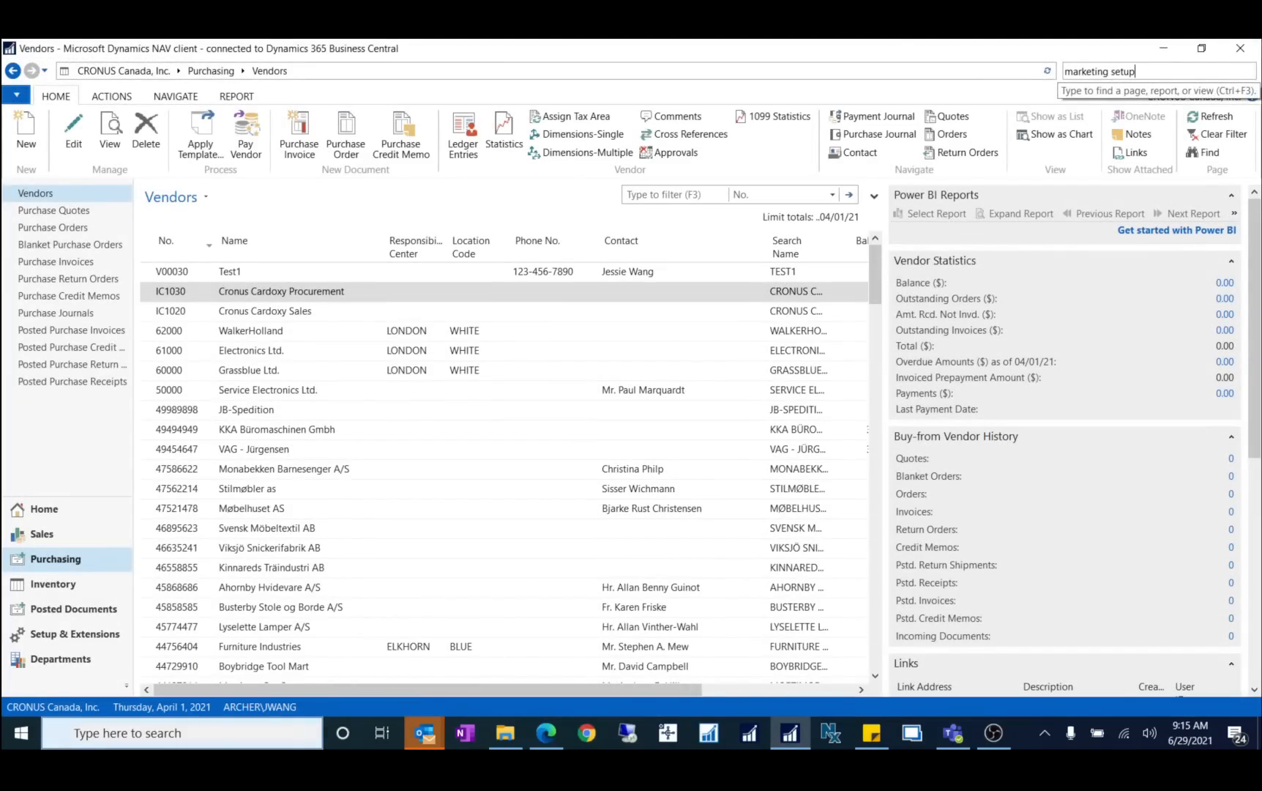
Step: In Marketing Setup, set the vendors business relation code back to VEND and save
key("Return")
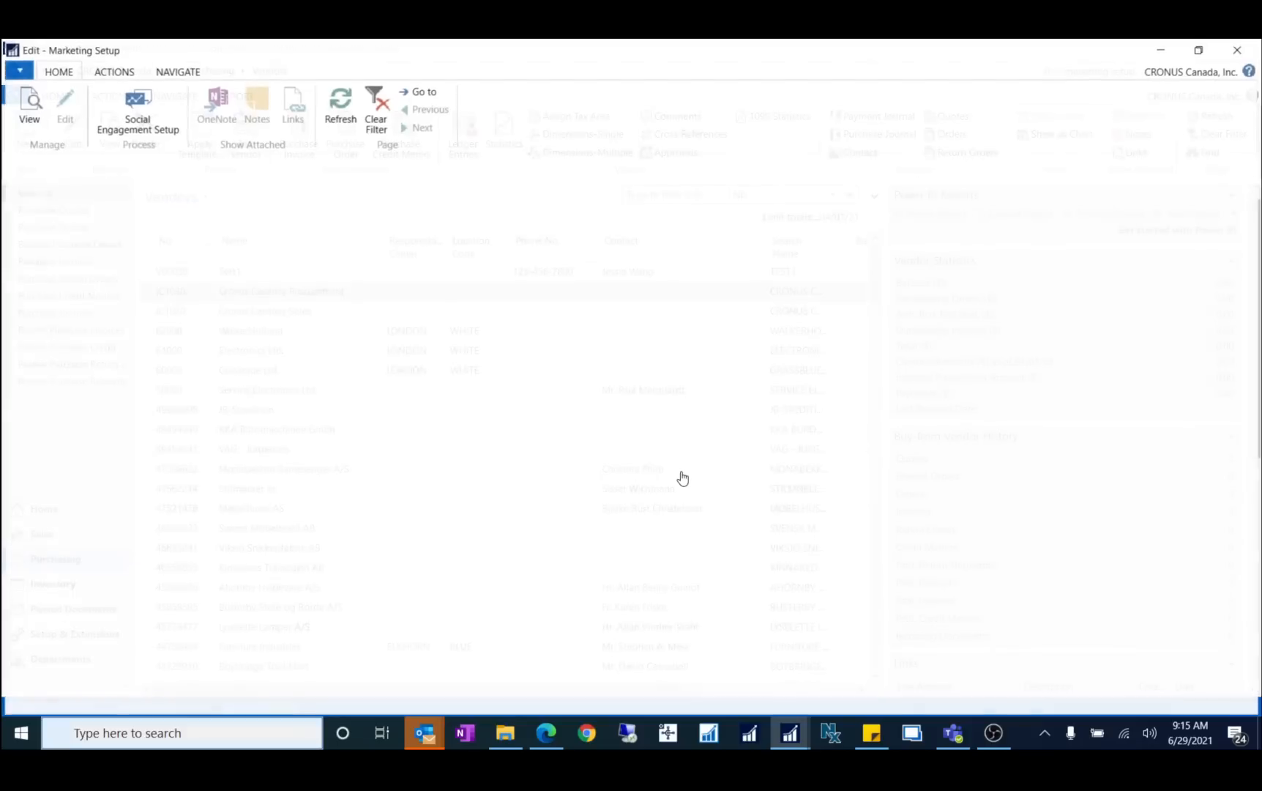
scroll(908, 501, "down", 5)
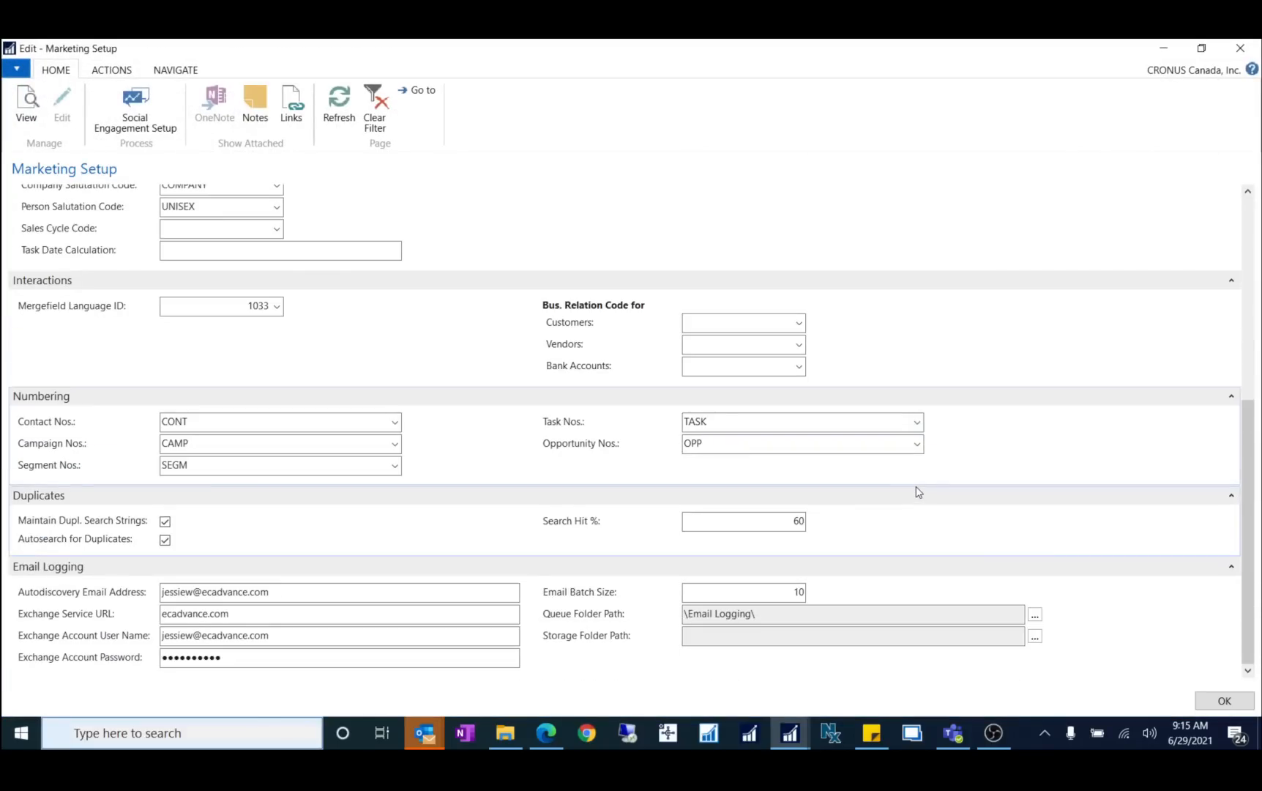
scroll(910, 490, "up", 3)
left_click(713, 579)
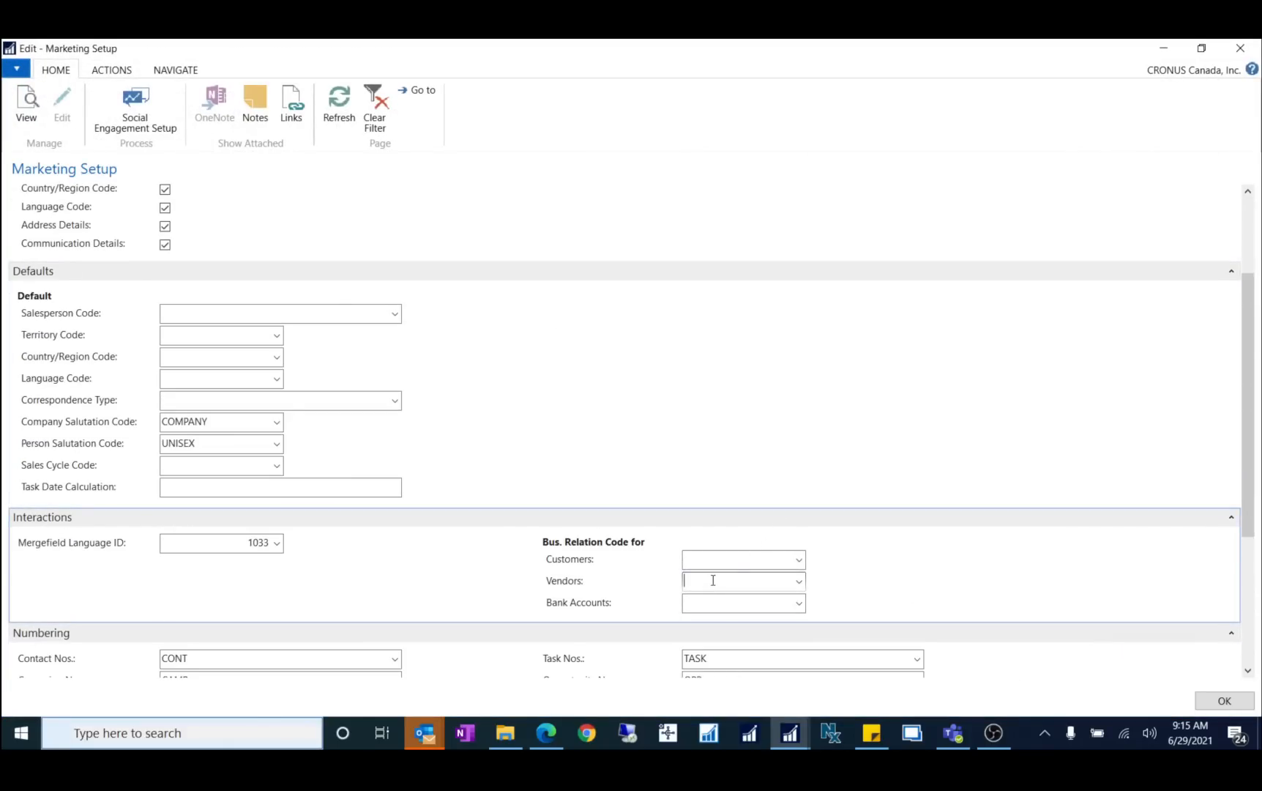
type("vendo")
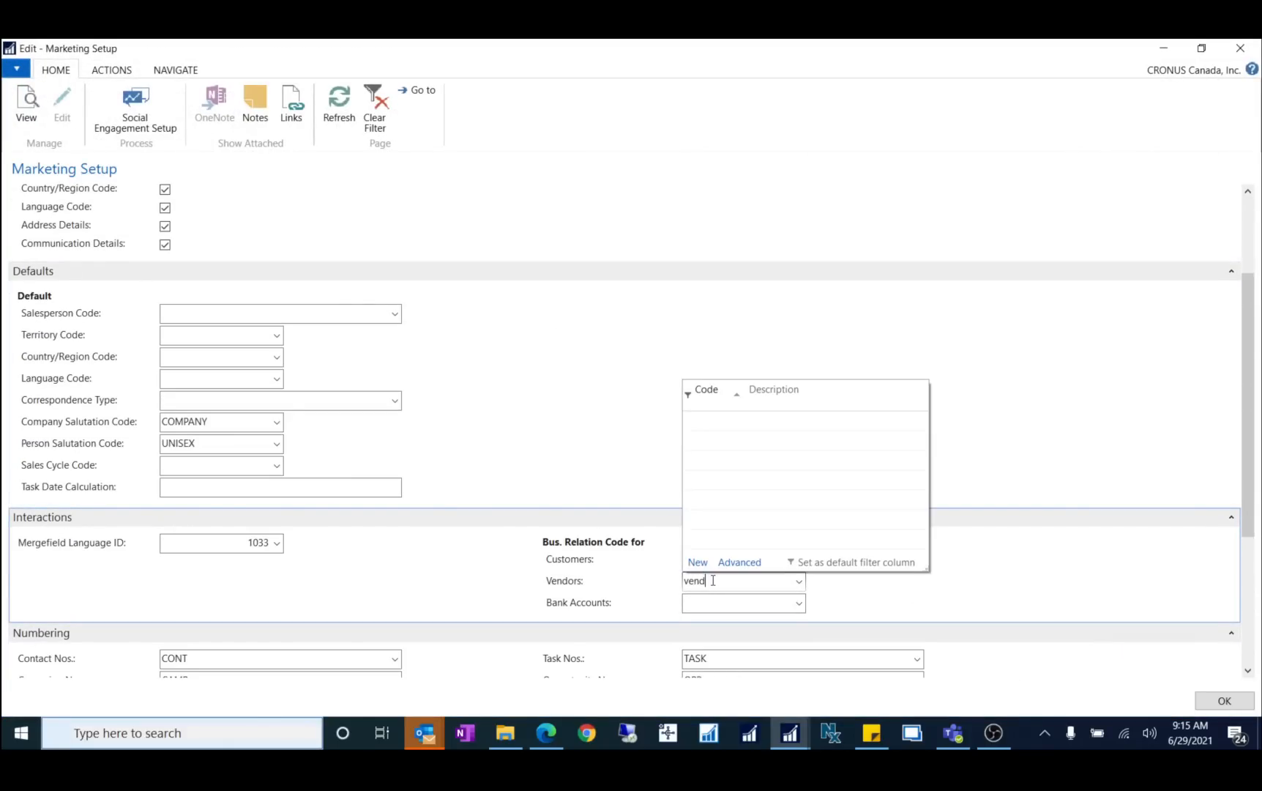
key("Tab")
left_click(798, 586)
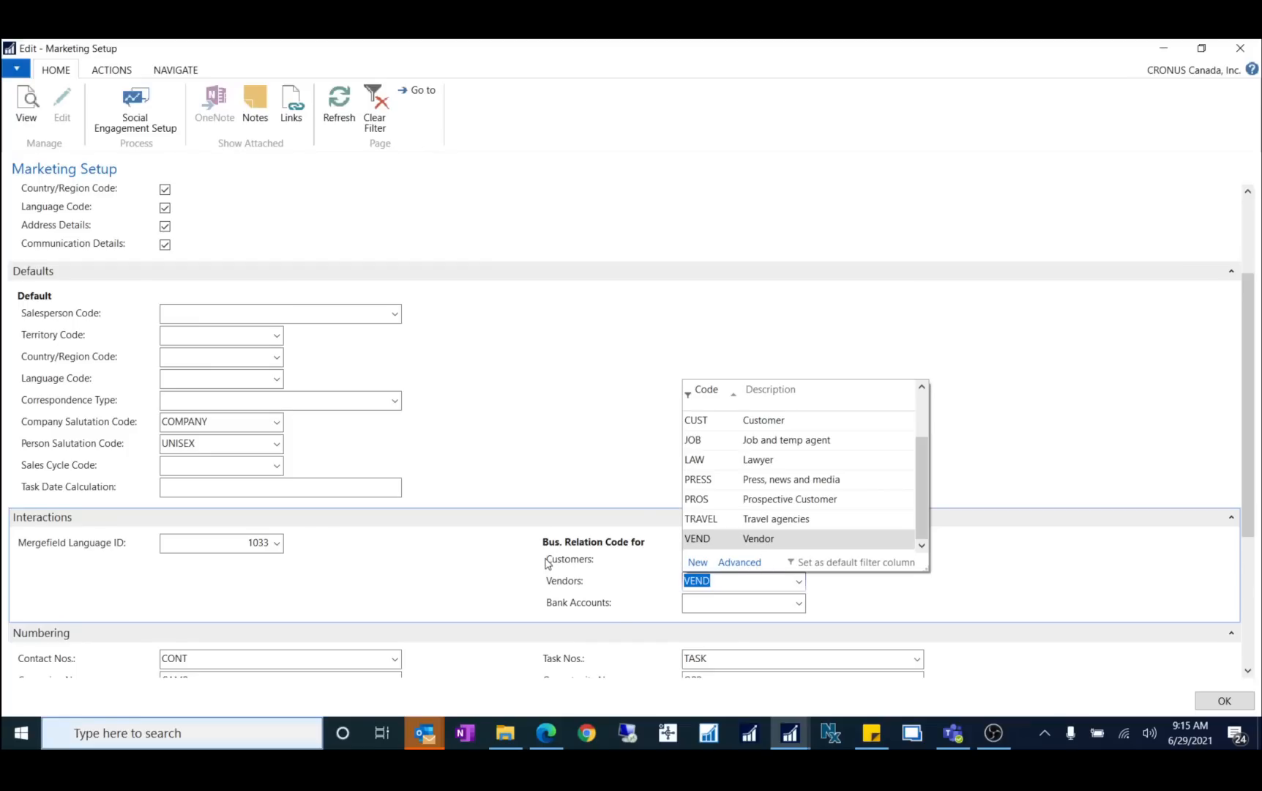
left_click(457, 611)
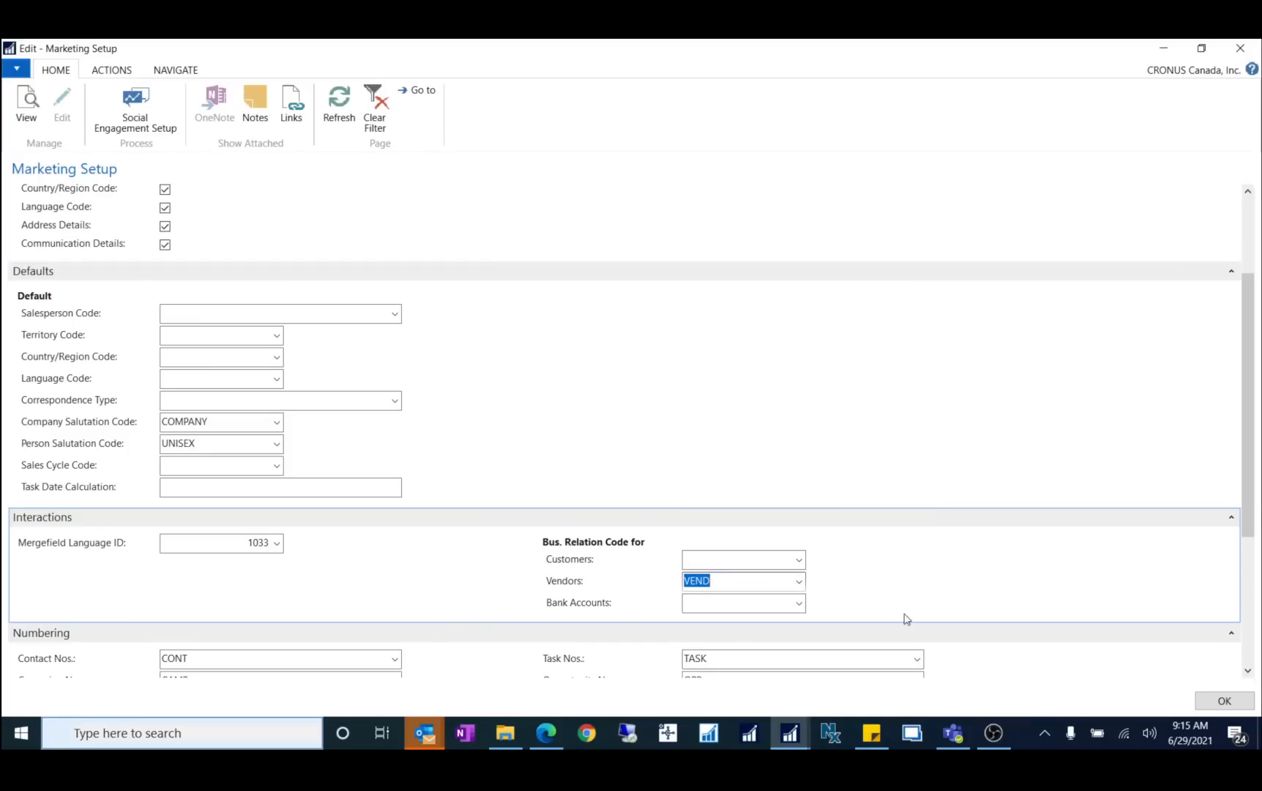
left_click(1224, 700)
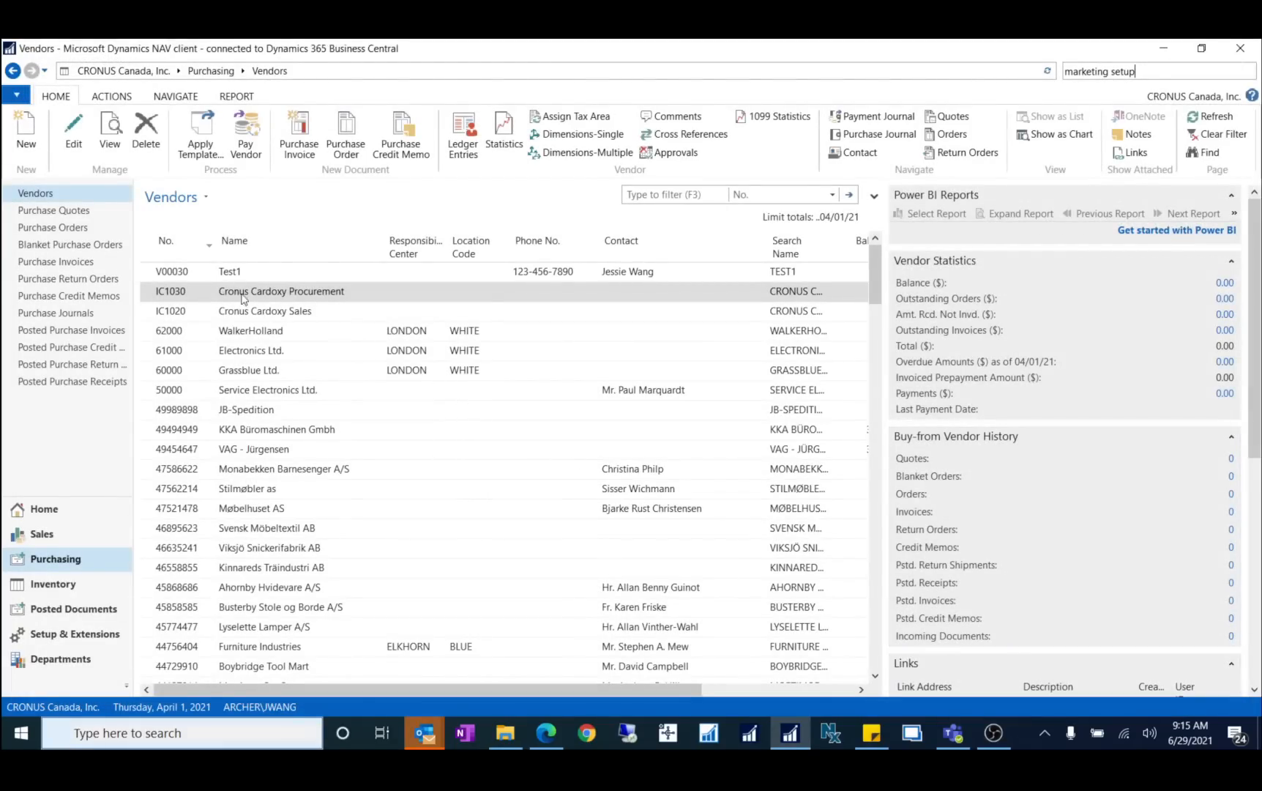
Step: Create vendor V00040 from the Vendor DOMESTIC template and name it Test2
left_click(24, 132)
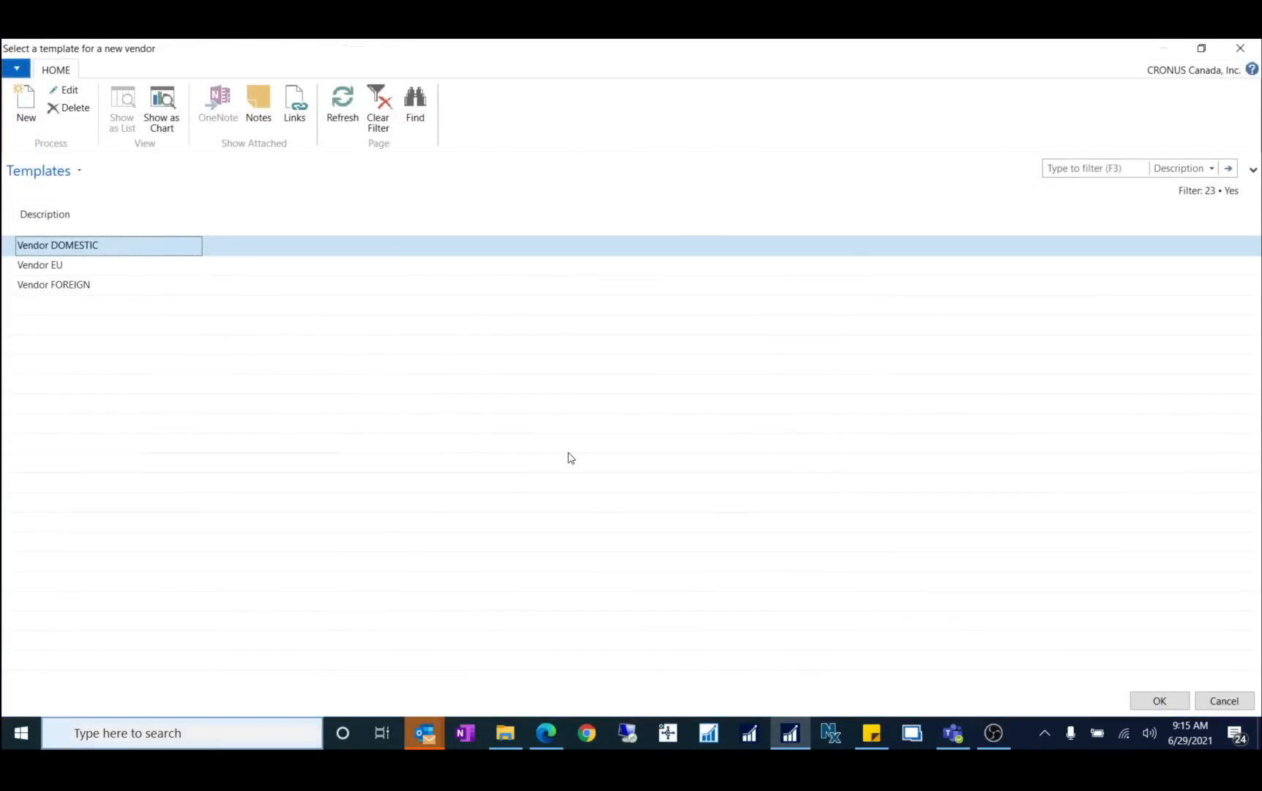
left_click(1157, 701)
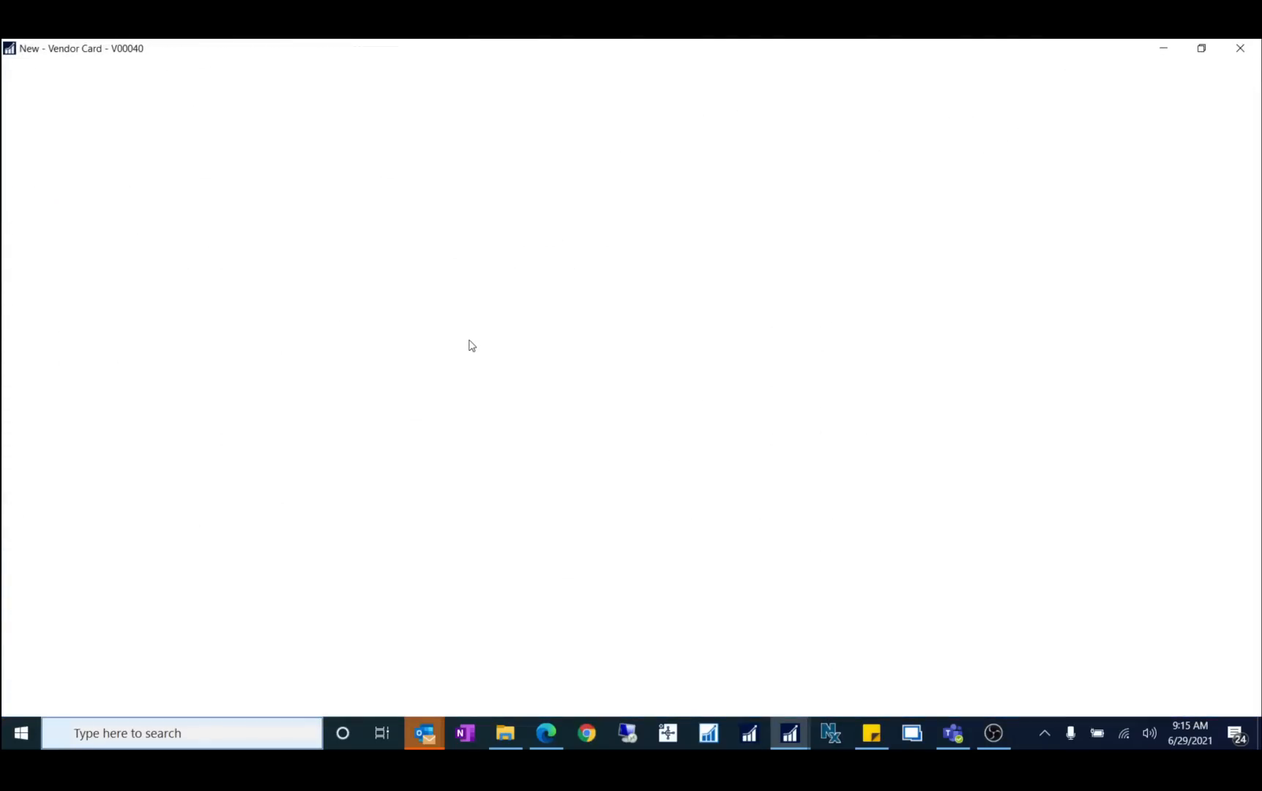
left_click(207, 240)
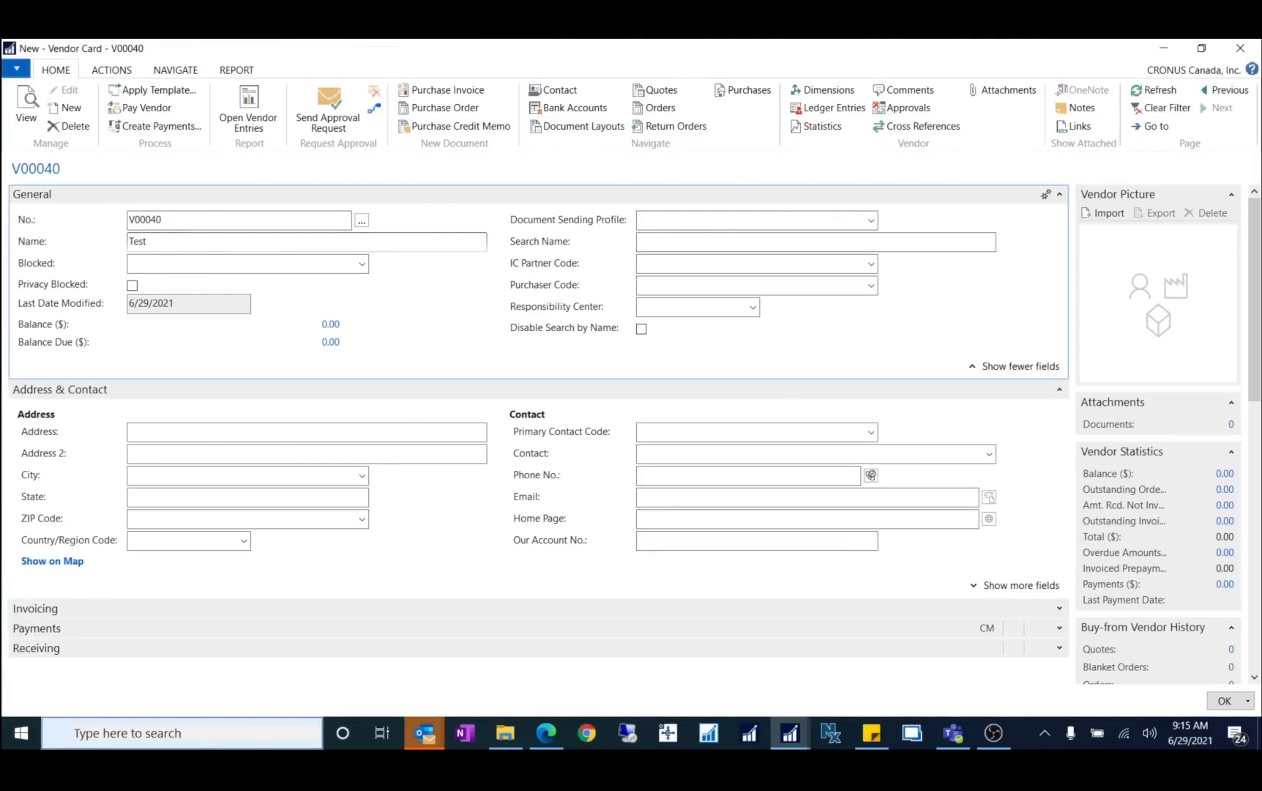
key("Tab")
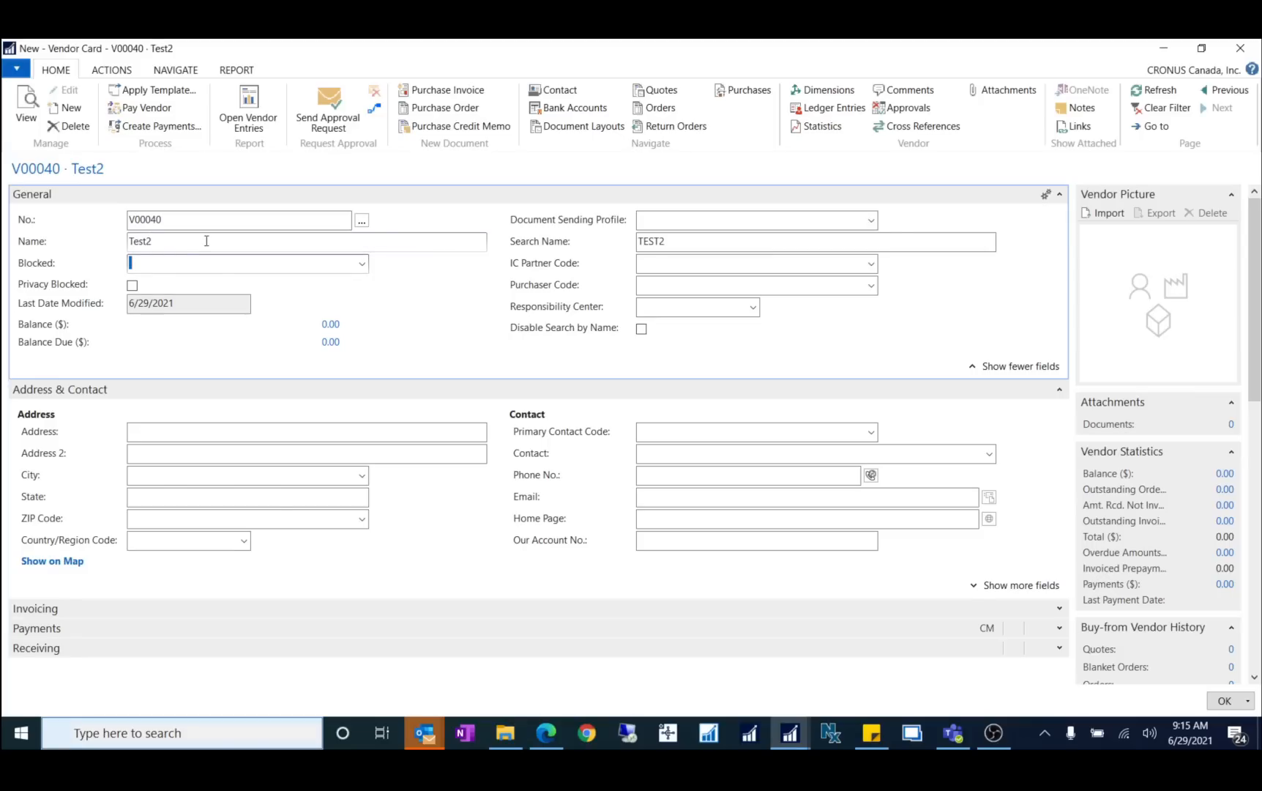
left_click(229, 430)
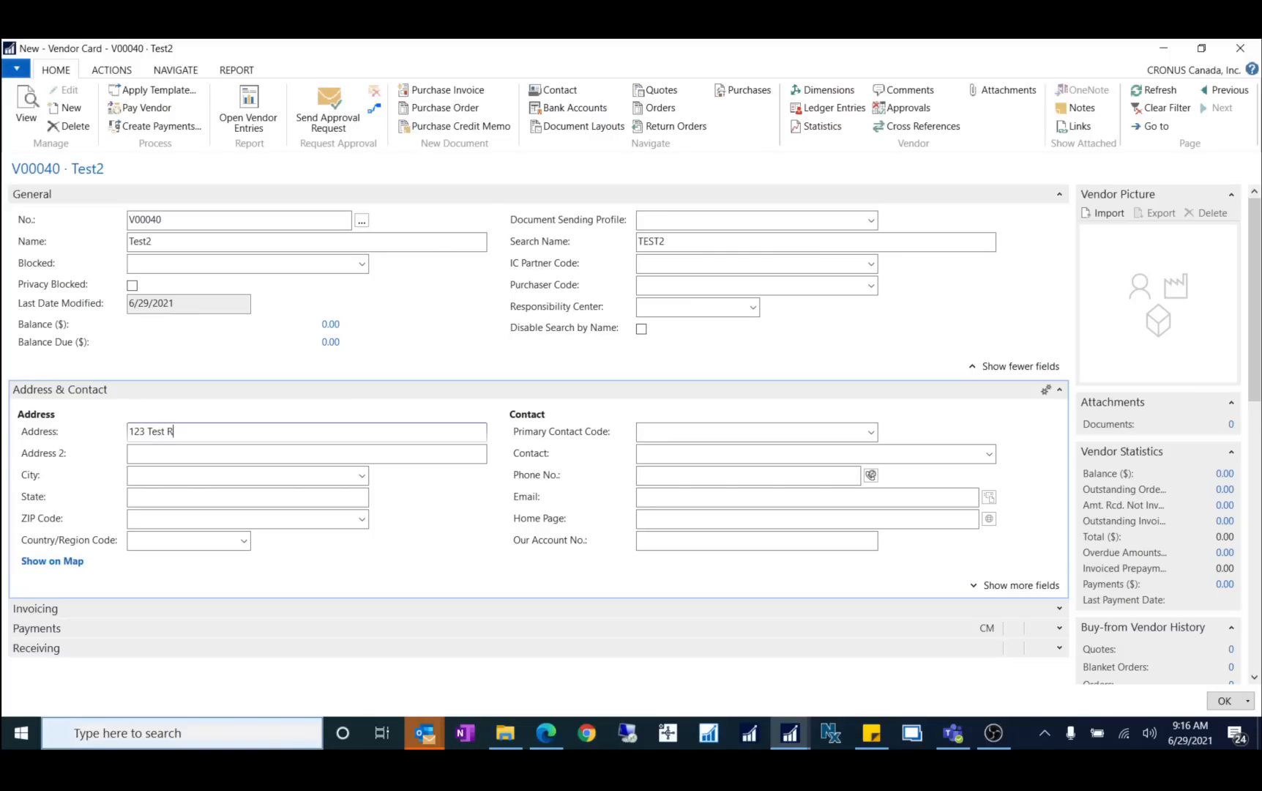
Step: Enter Test2's address 123 Test Rd., city Toronto and ZIP code M5E 1G5
type("123 Test Rd.")
key("Tab")
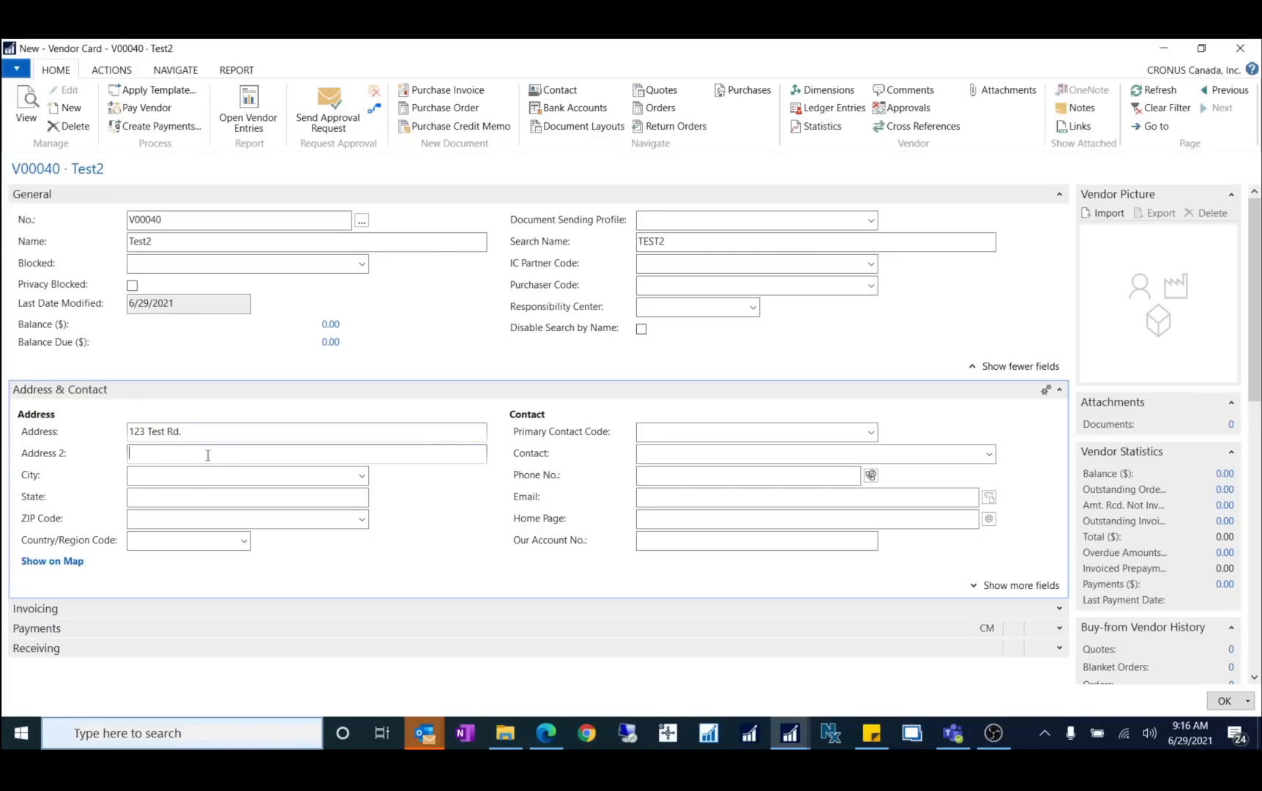
left_click(156, 478)
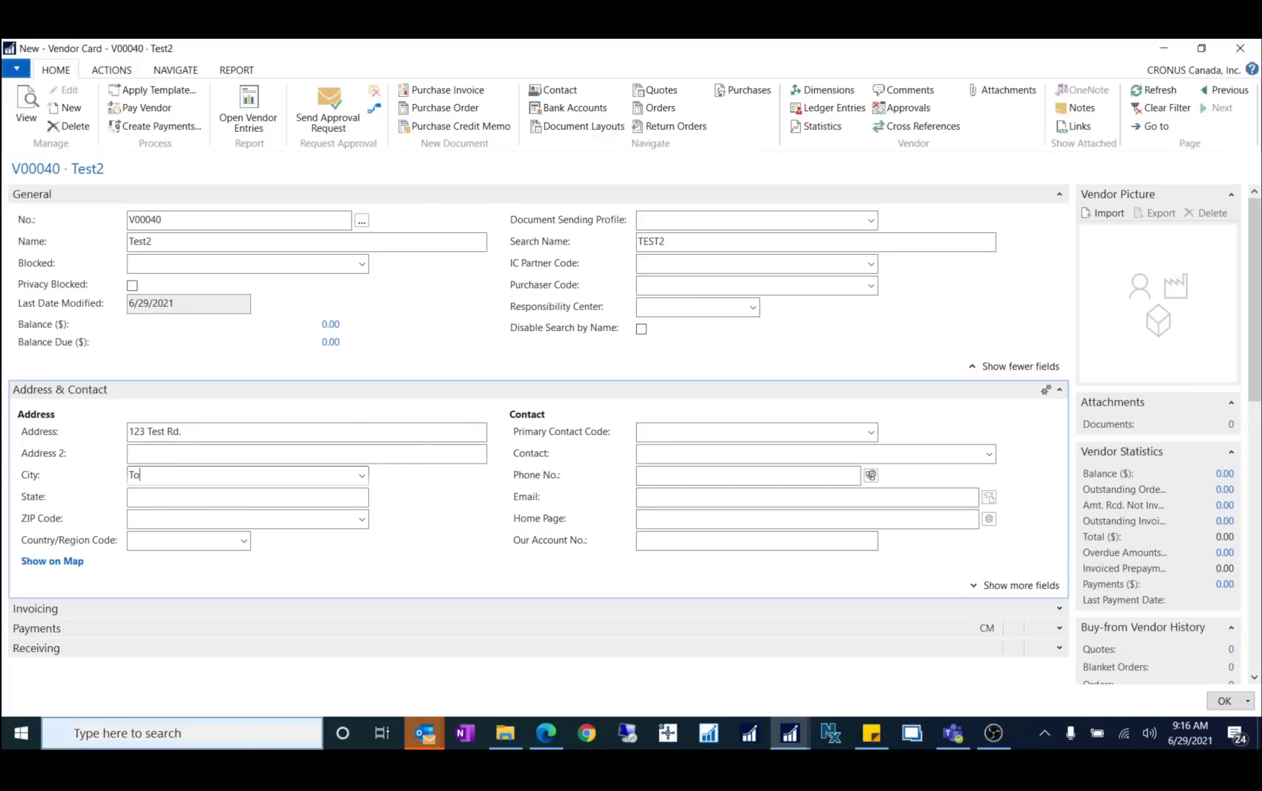
type("Toronto")
key("Tab")
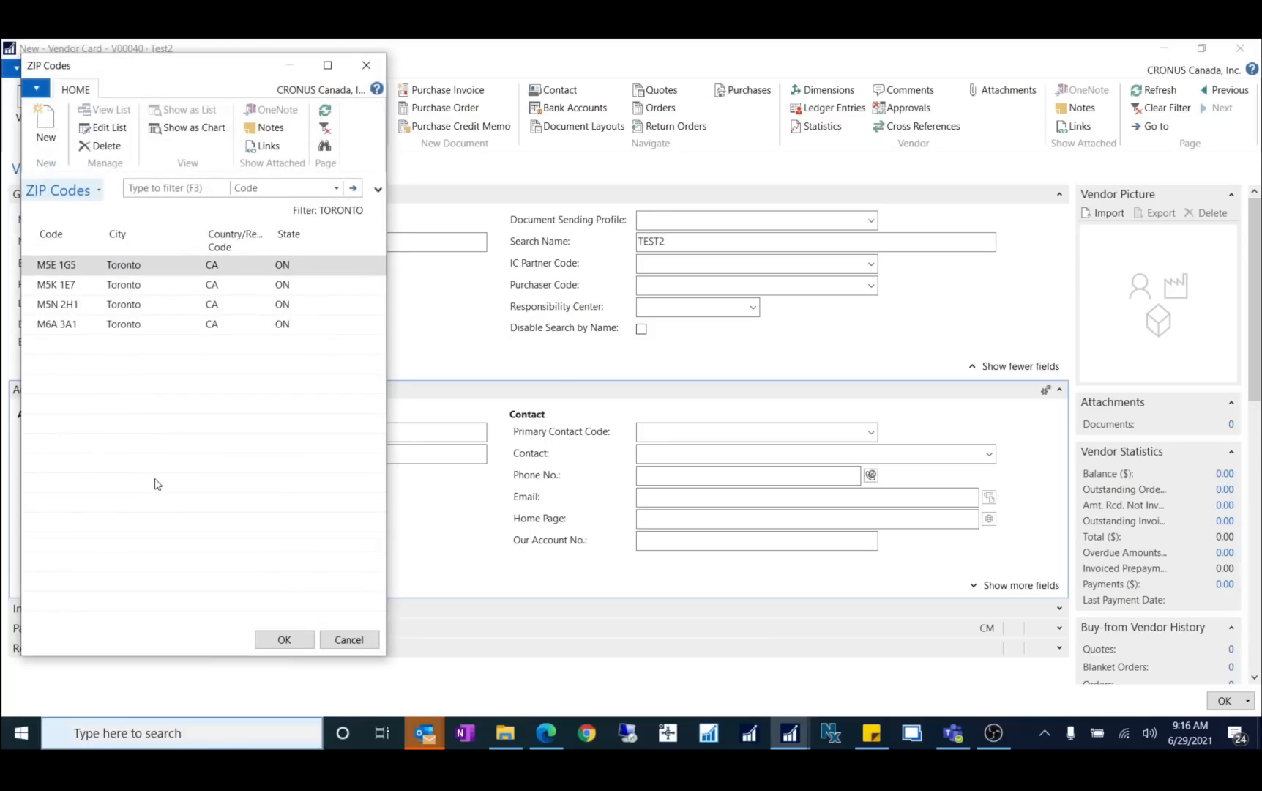
left_click(296, 643)
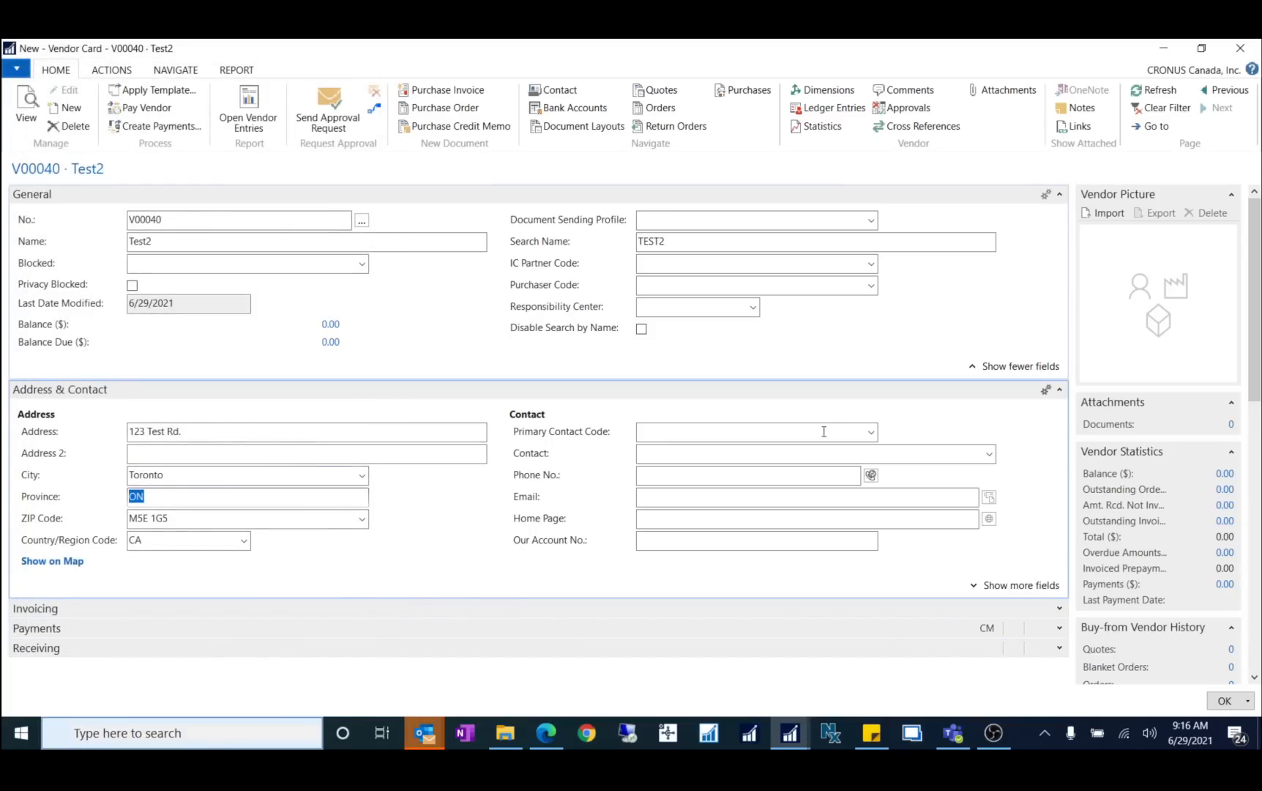
left_click(824, 453)
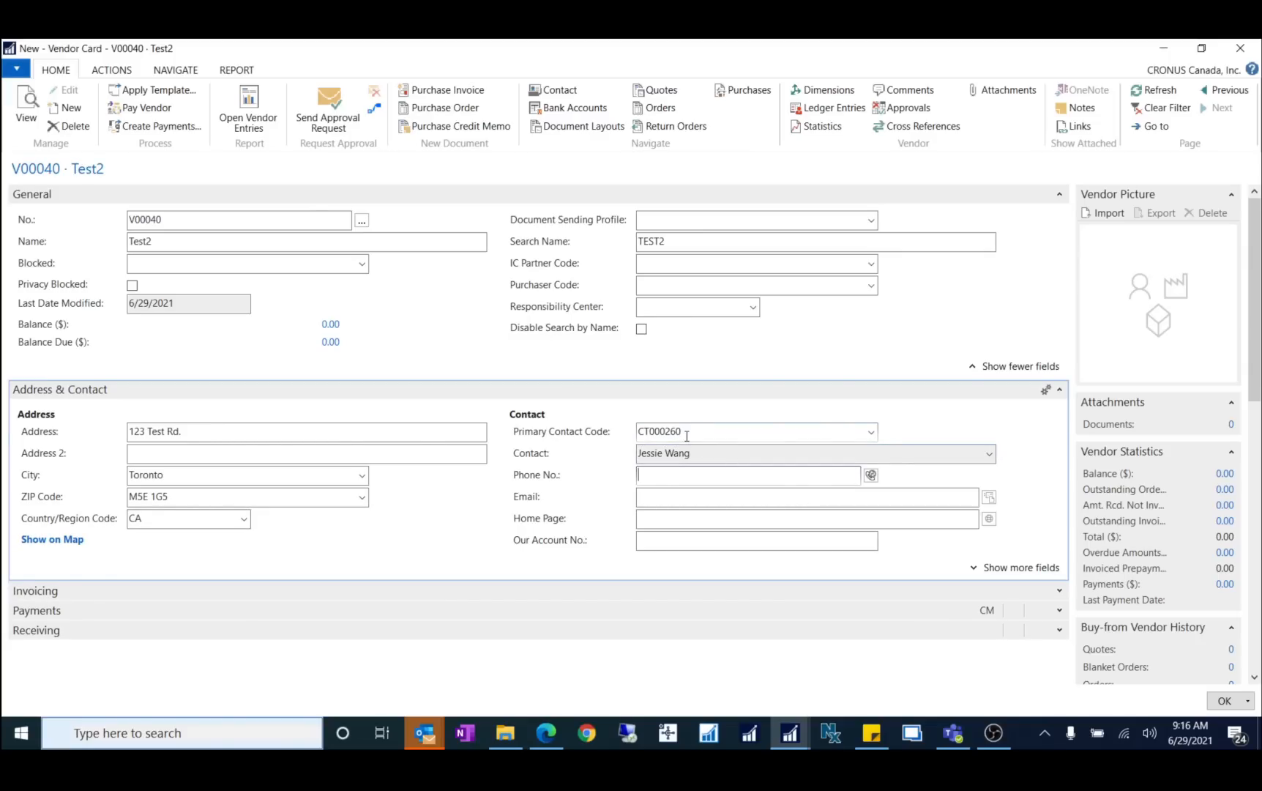
Step: Open Test2's primary contact lookup, listing contacts CT000259 and CT000260
left_click_drag(686, 432, 589, 435)
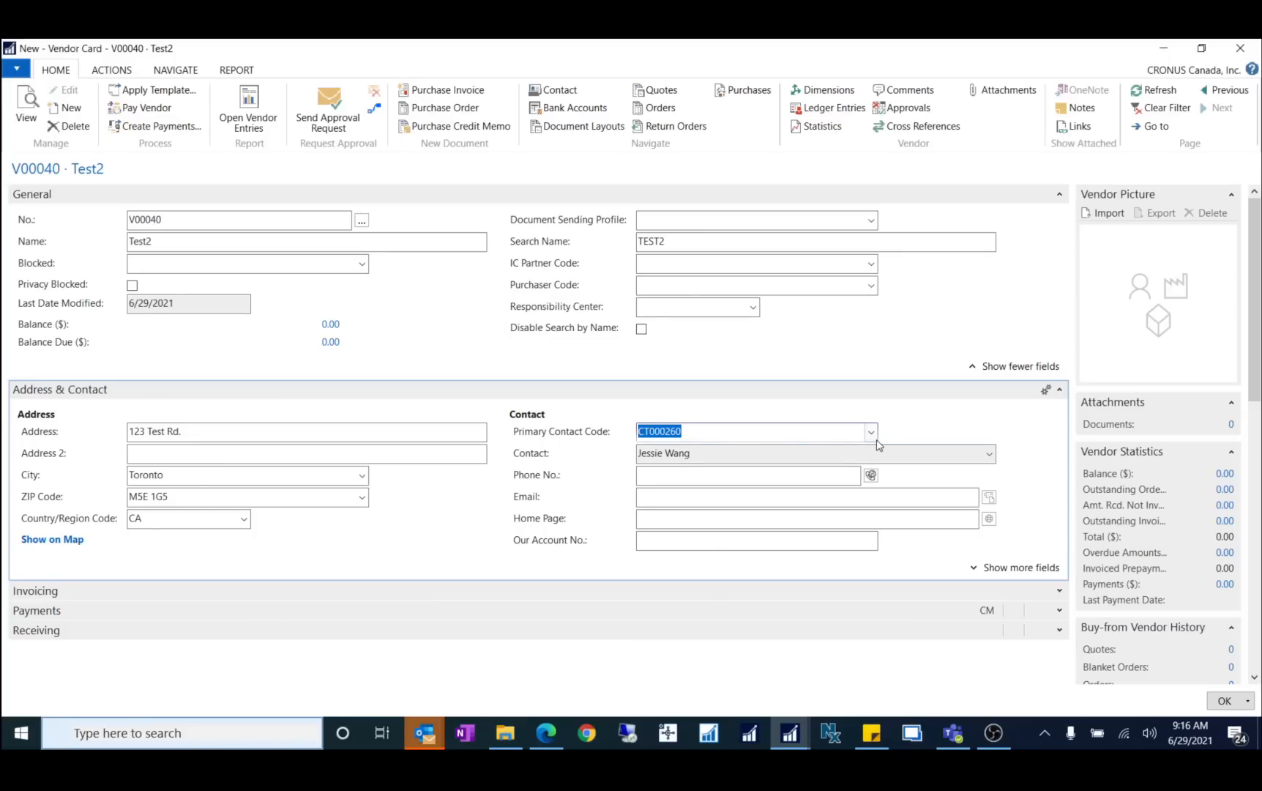
left_click(155, 242)
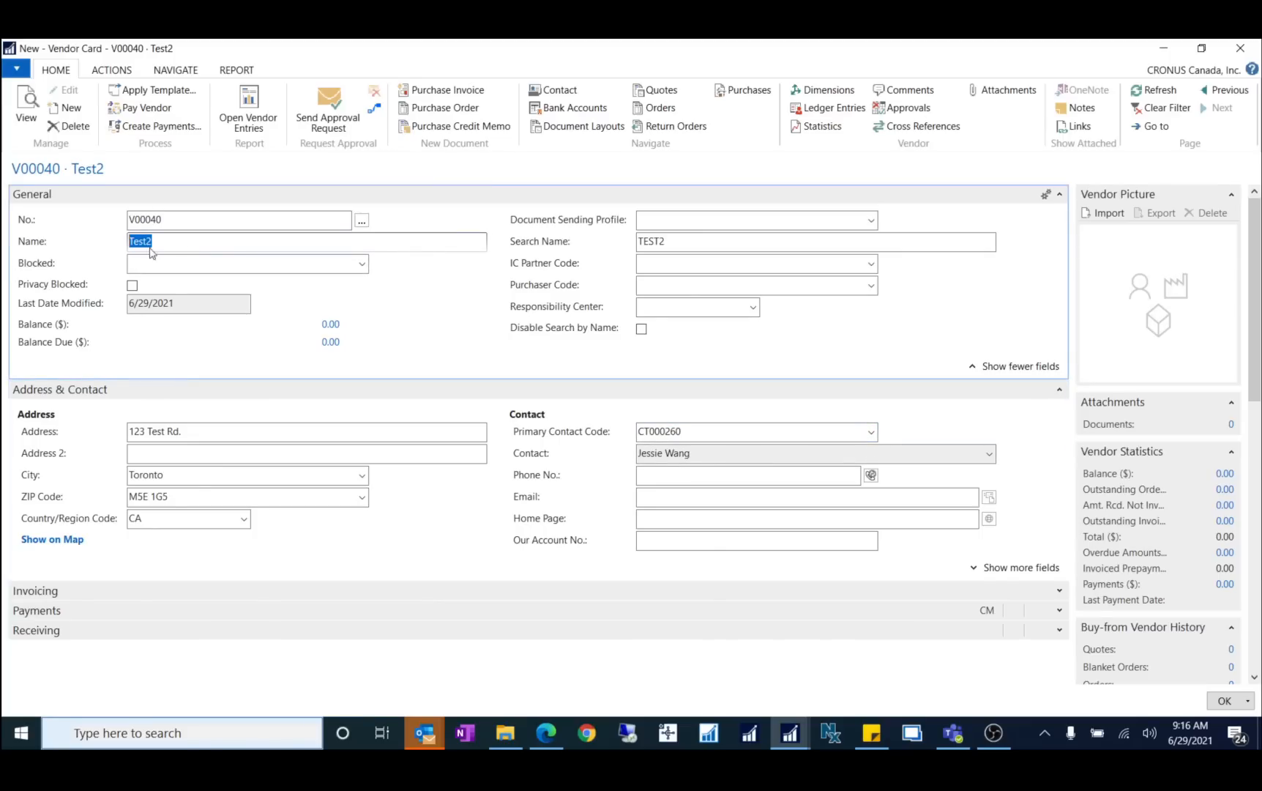
left_click(872, 434)
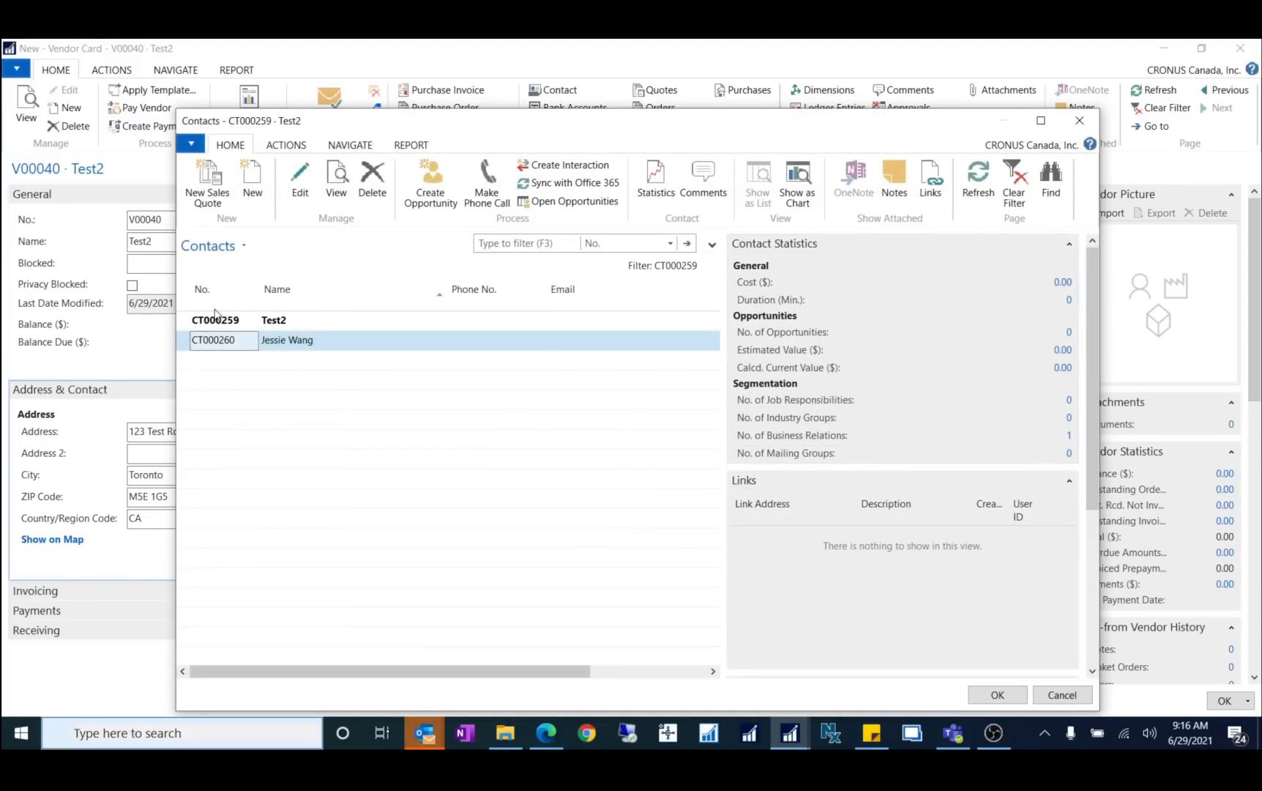
left_click_drag(404, 121, 568, 124)
left_click(411, 328)
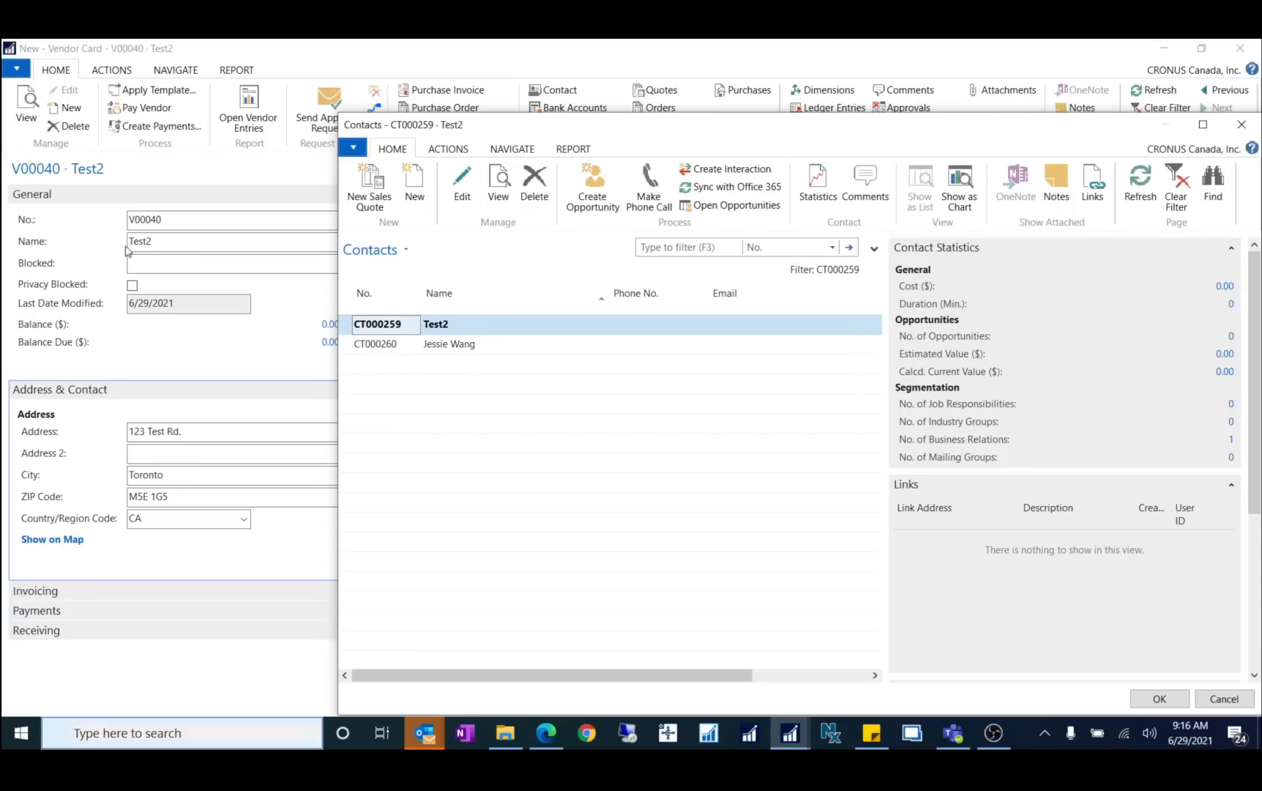
left_click(462, 188)
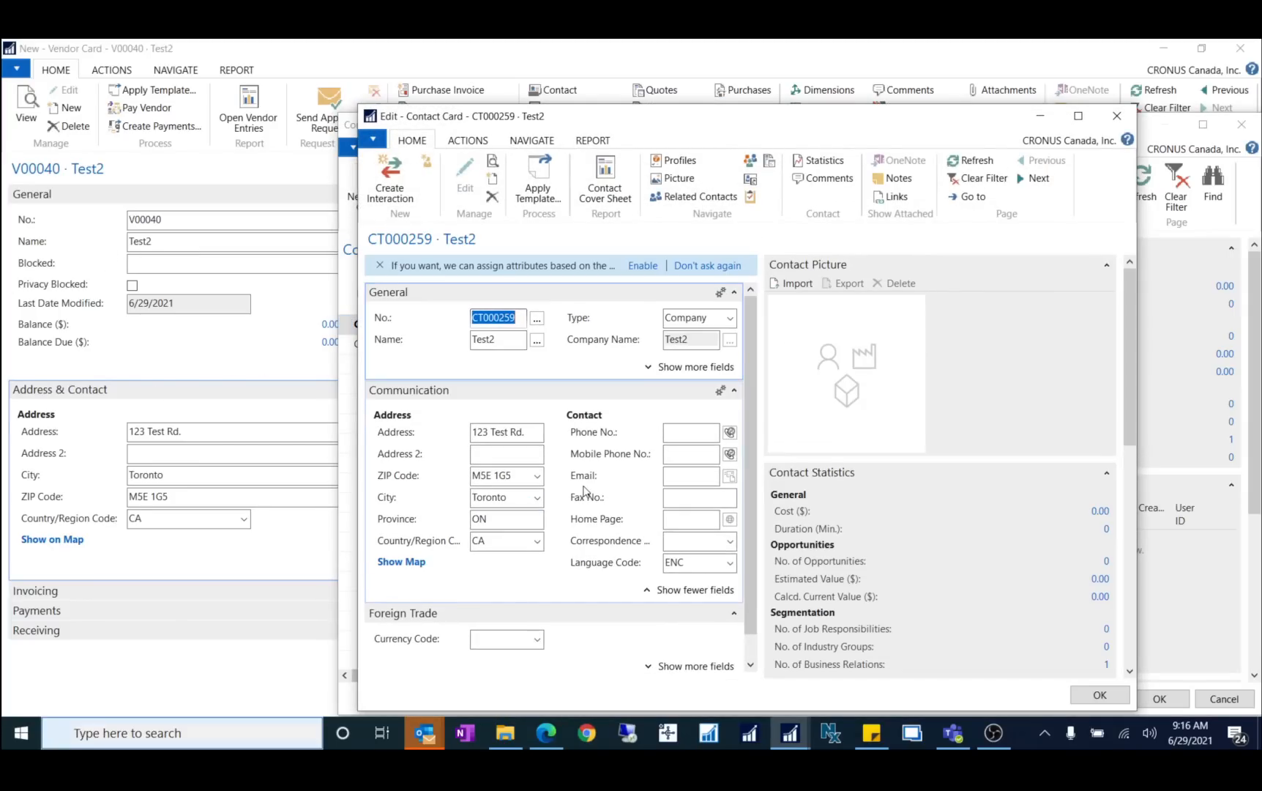
left_click(715, 319)
left_click(716, 322)
left_click_drag(716, 319, 630, 319)
left_click(1106, 694)
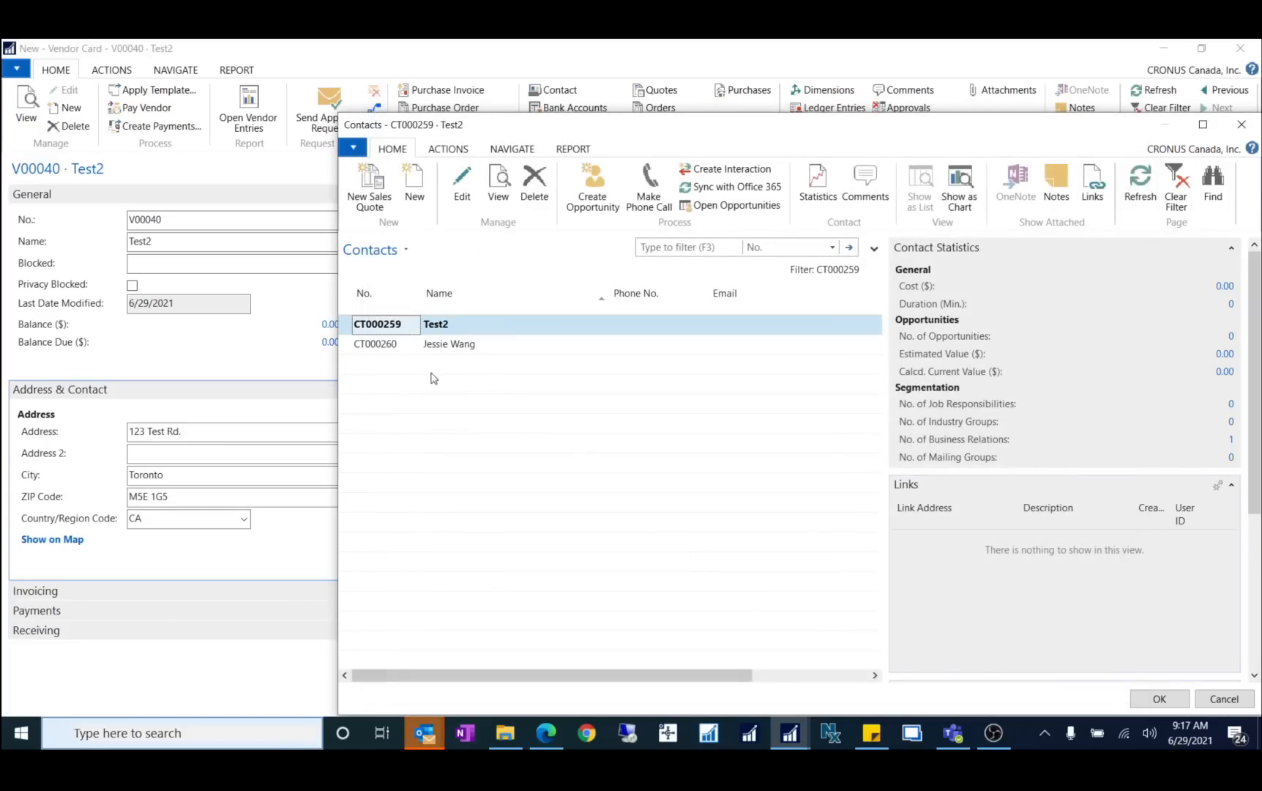
left_click(399, 348)
left_click(462, 183)
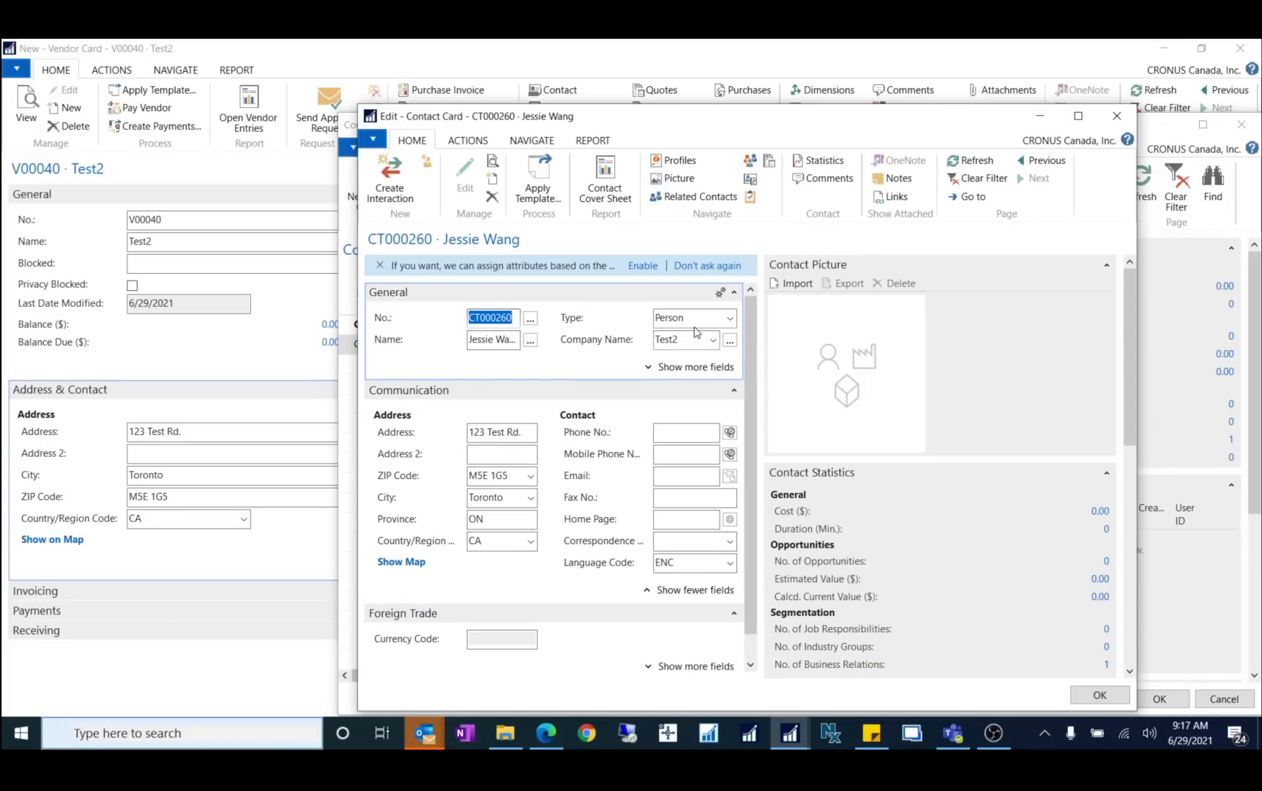
left_click(672, 318)
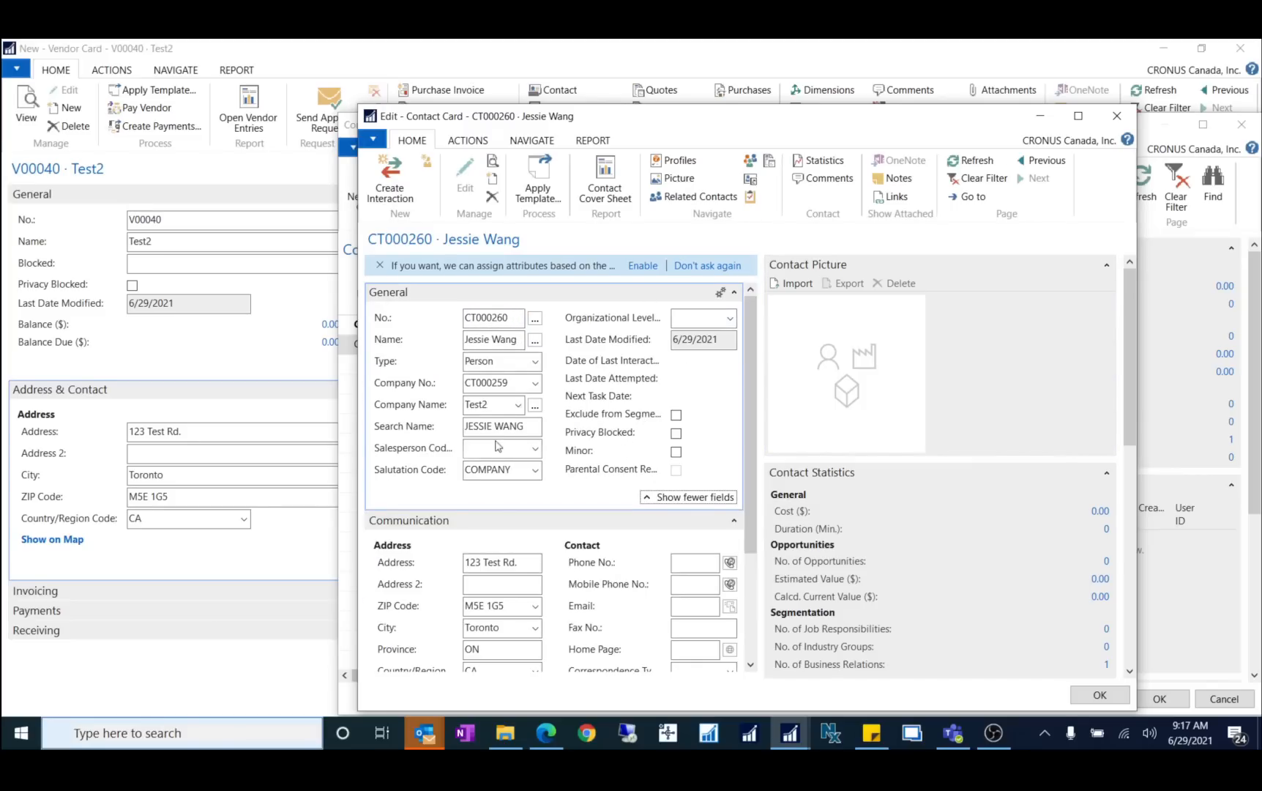
left_click(472, 404)
left_click(516, 383)
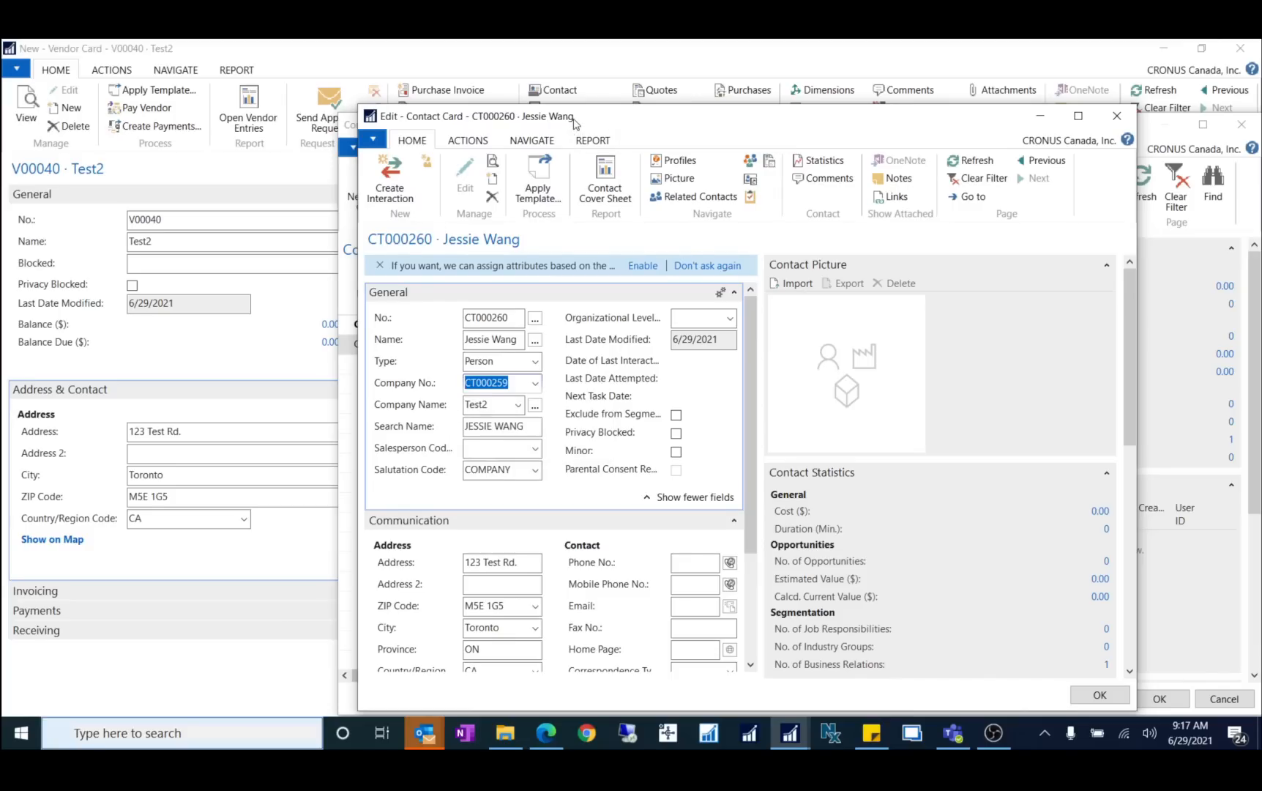
left_click_drag(577, 120, 801, 121)
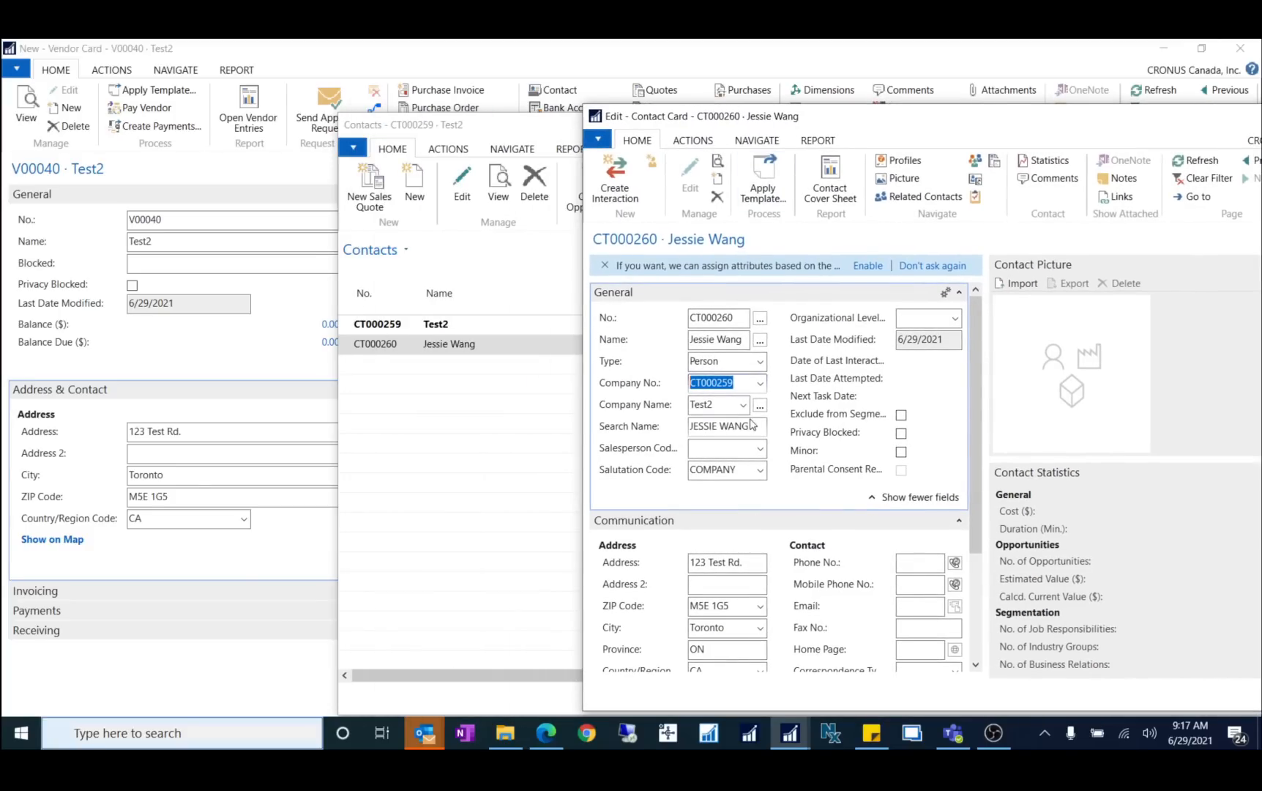
left_click(686, 411)
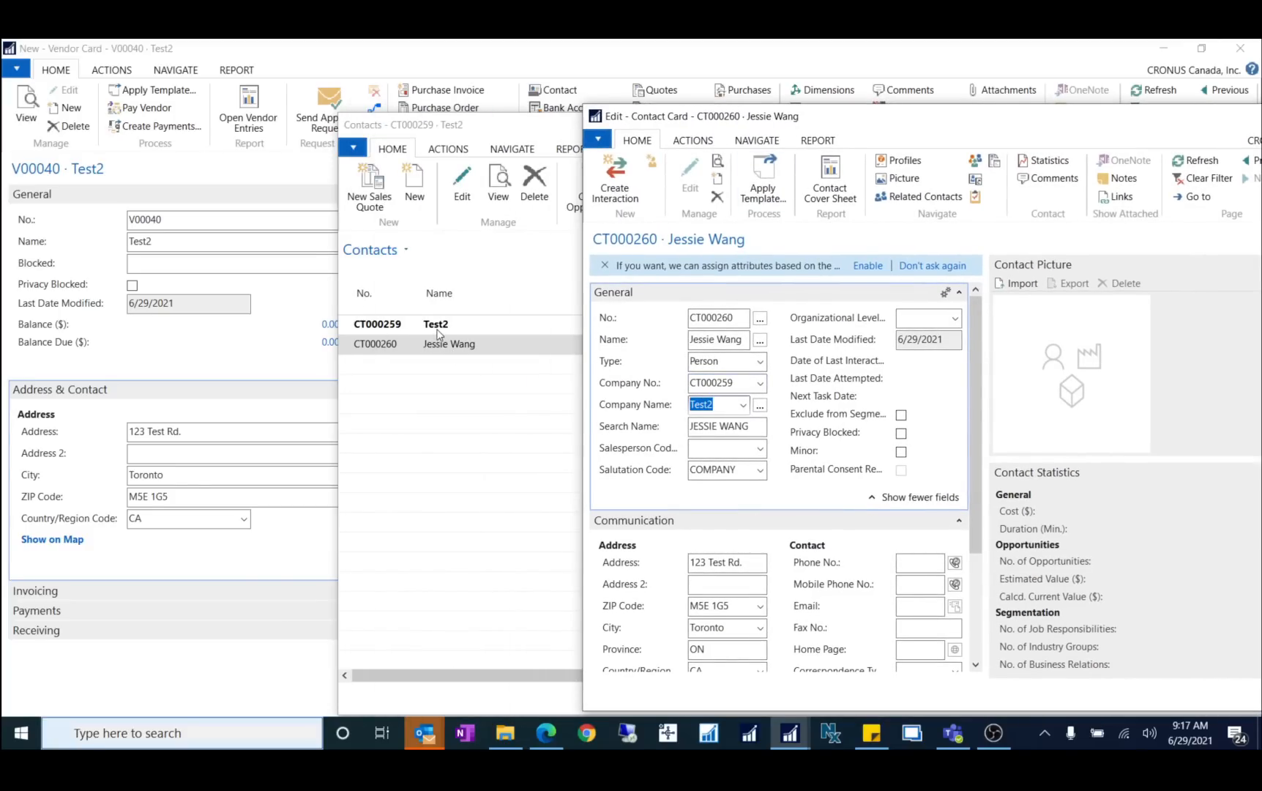
left_click_drag(888, 145, 608, 105)
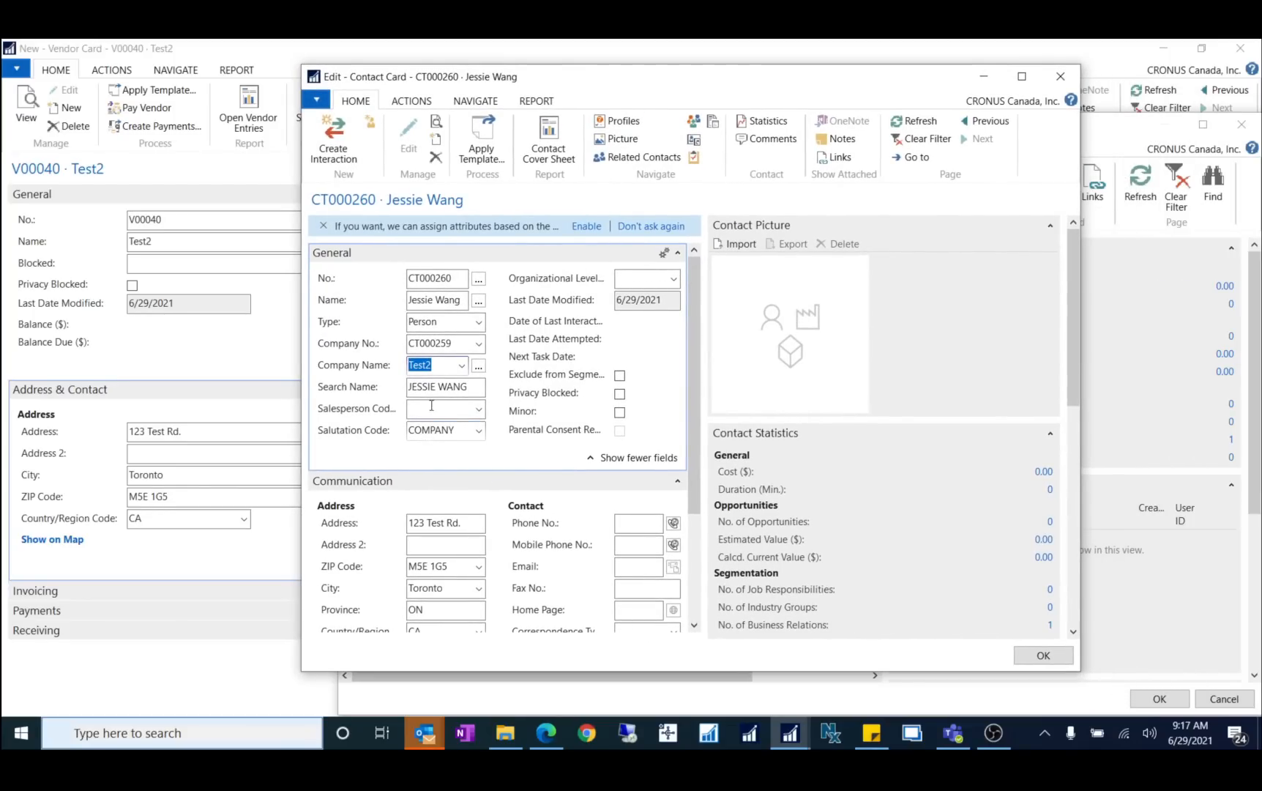
left_click(410, 322)
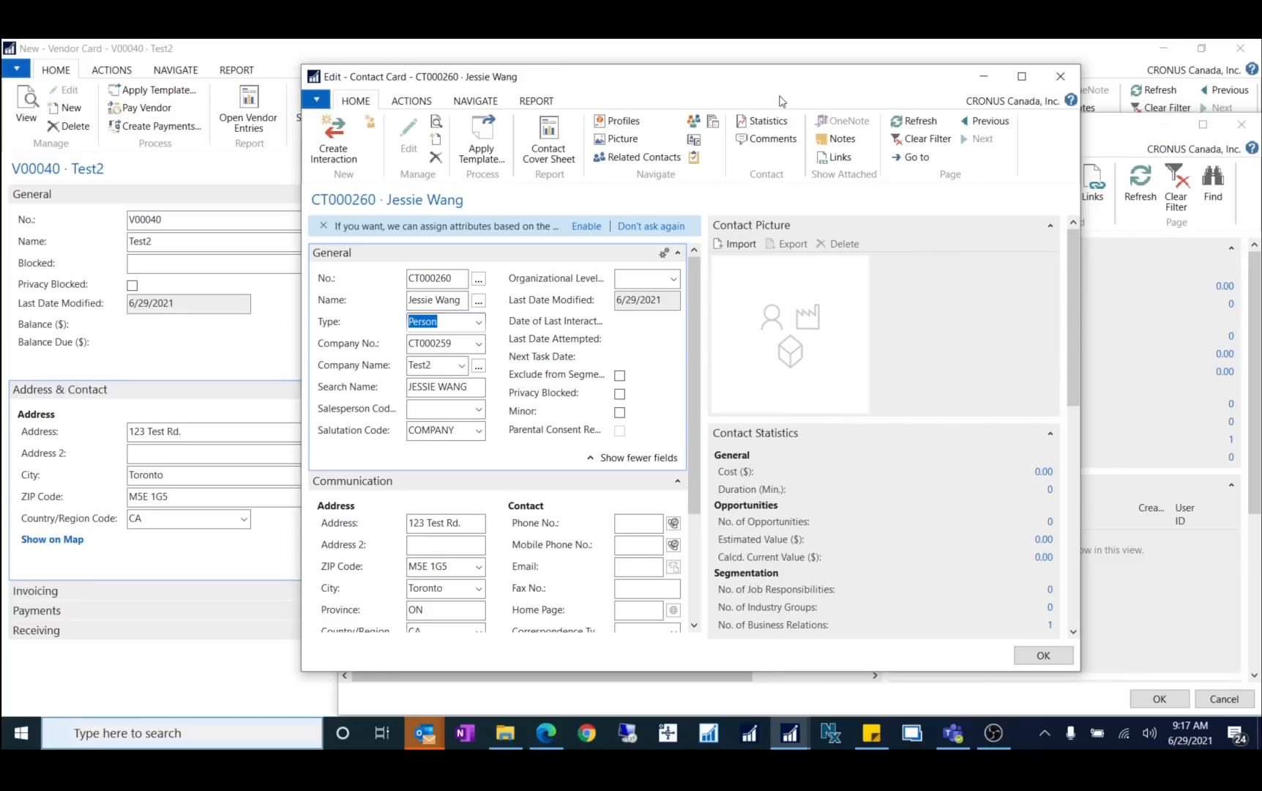
Step: Keep person contact CT000260 as Test2's primary contact and highlight its name on the vendor card
left_click(1060, 76)
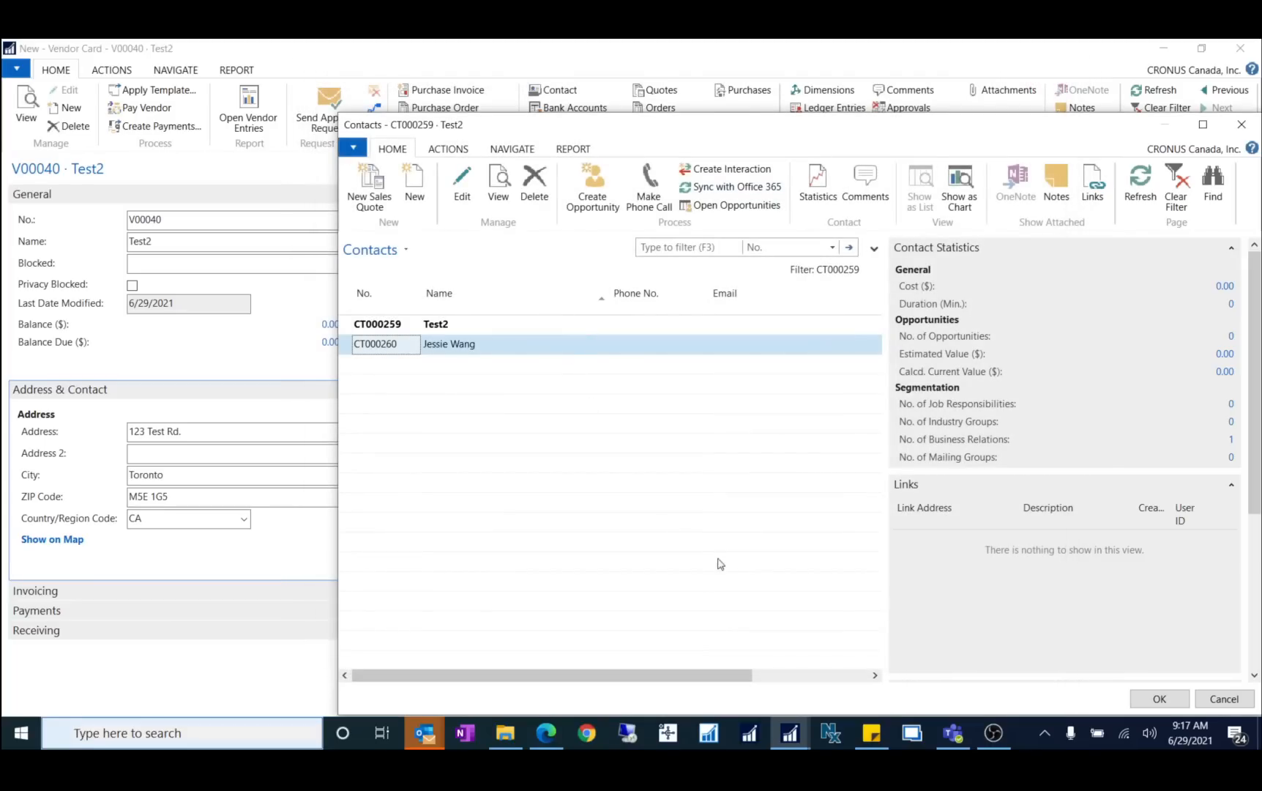
left_click(1167, 704)
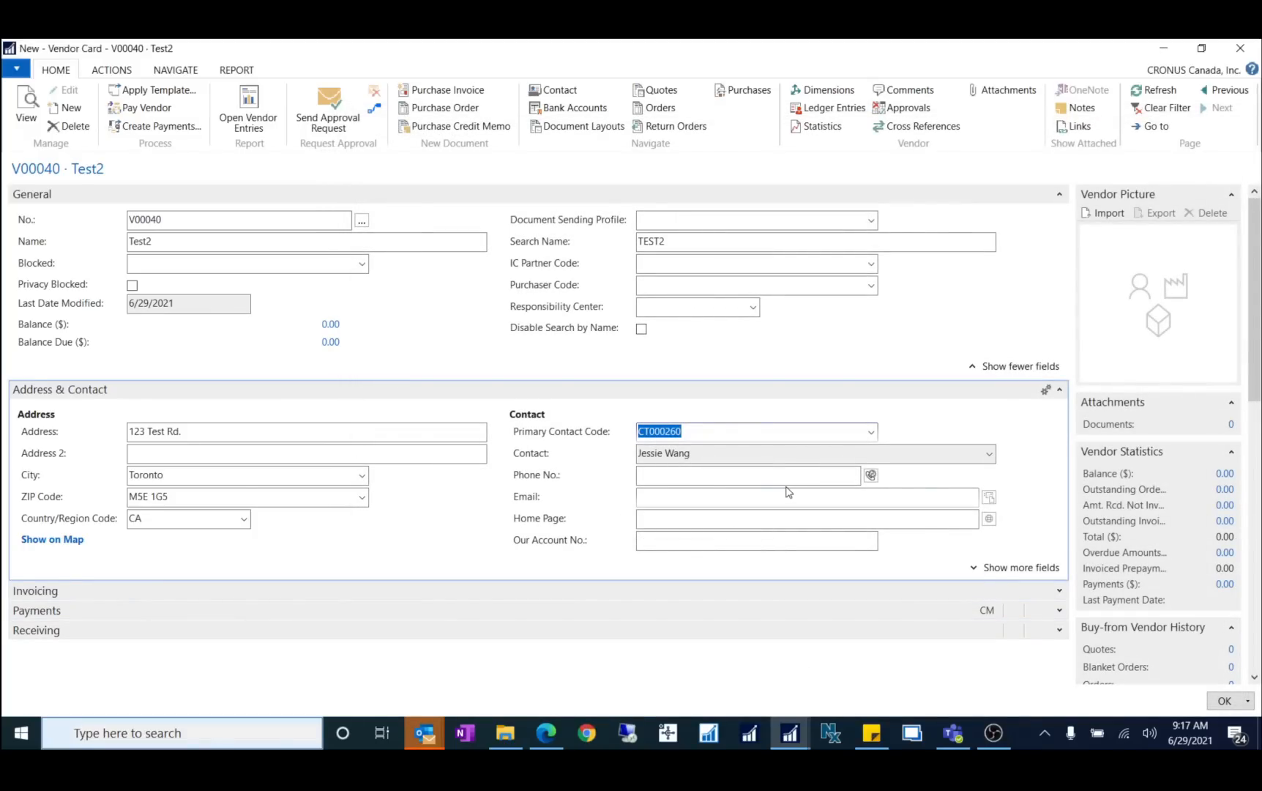
left_click(739, 479)
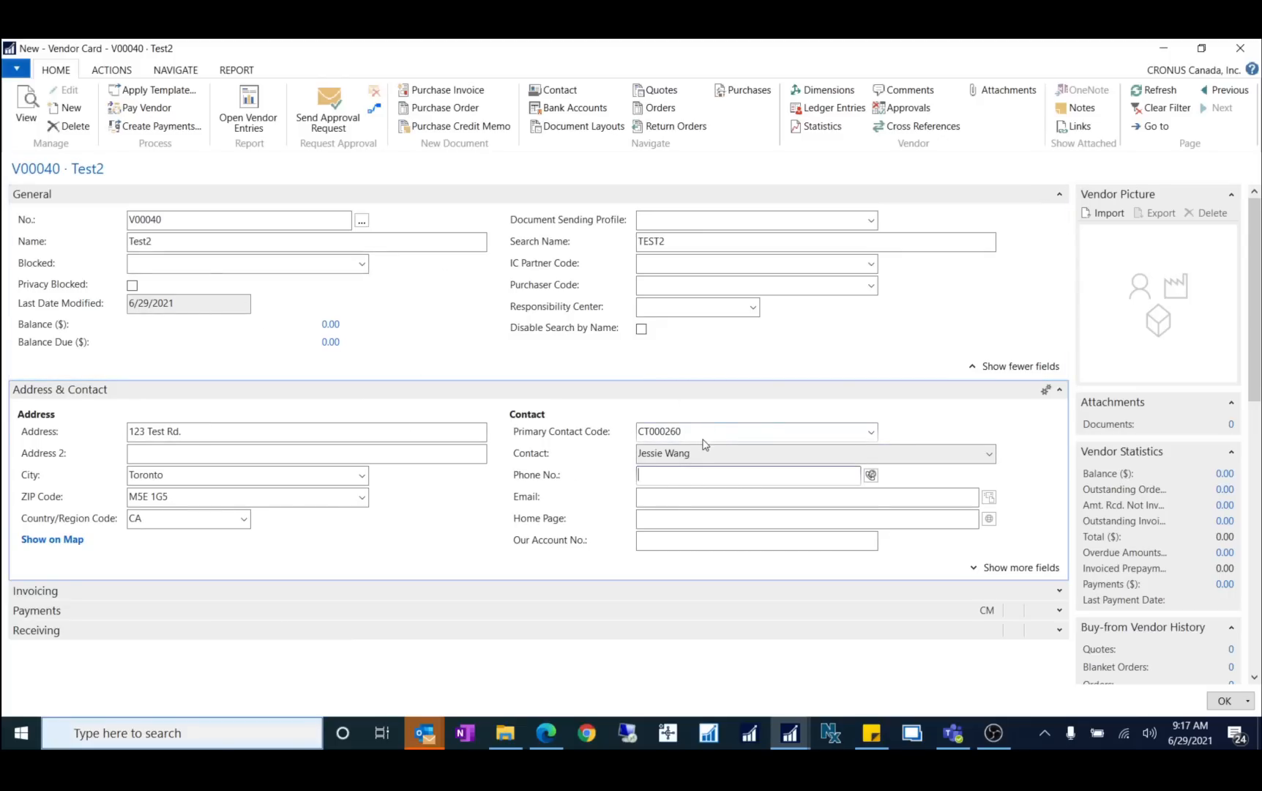
left_click(732, 455)
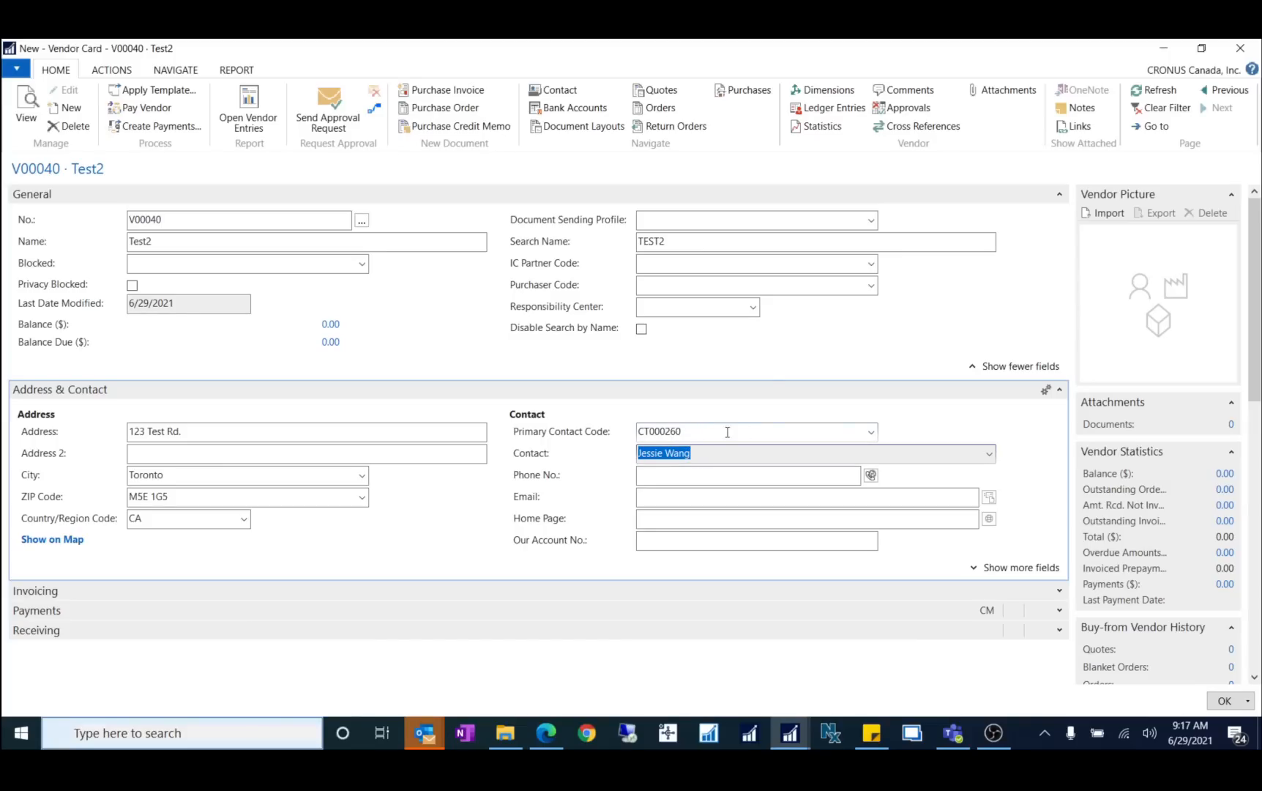
left_click(1226, 520)
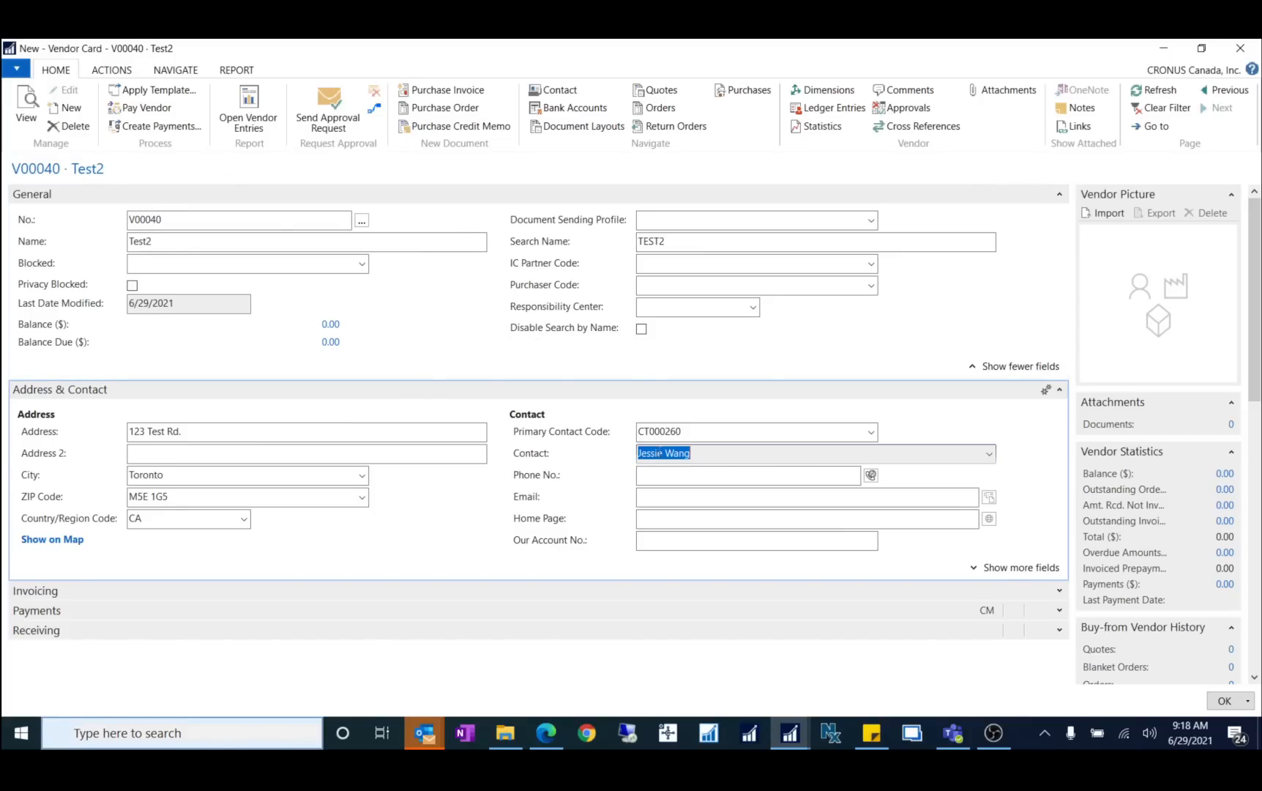
left_click(720, 457)
left_click_drag(720, 458, 519, 474)
Step: Switch Test2's primary contact to the Test2 company contact, CT000259
left_click(871, 432)
left_click(372, 321)
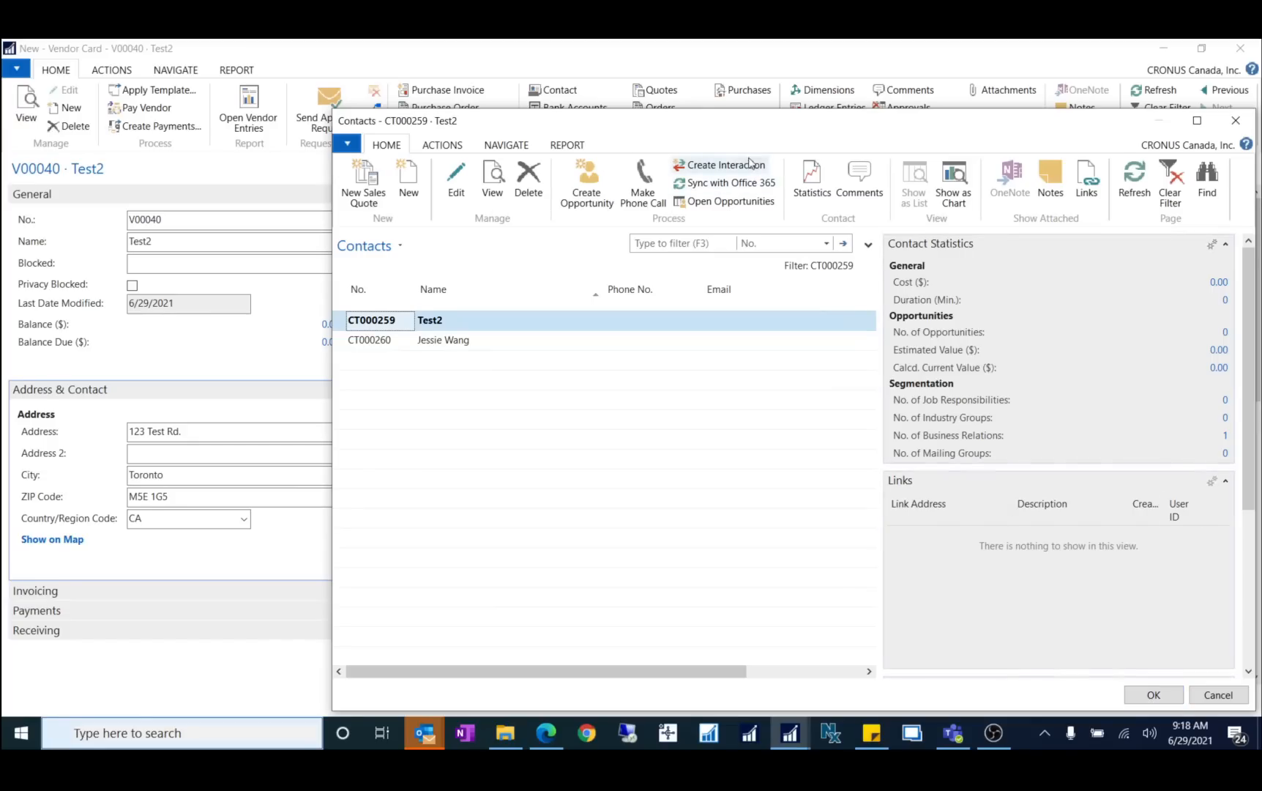
left_click_drag(758, 132, 646, 166)
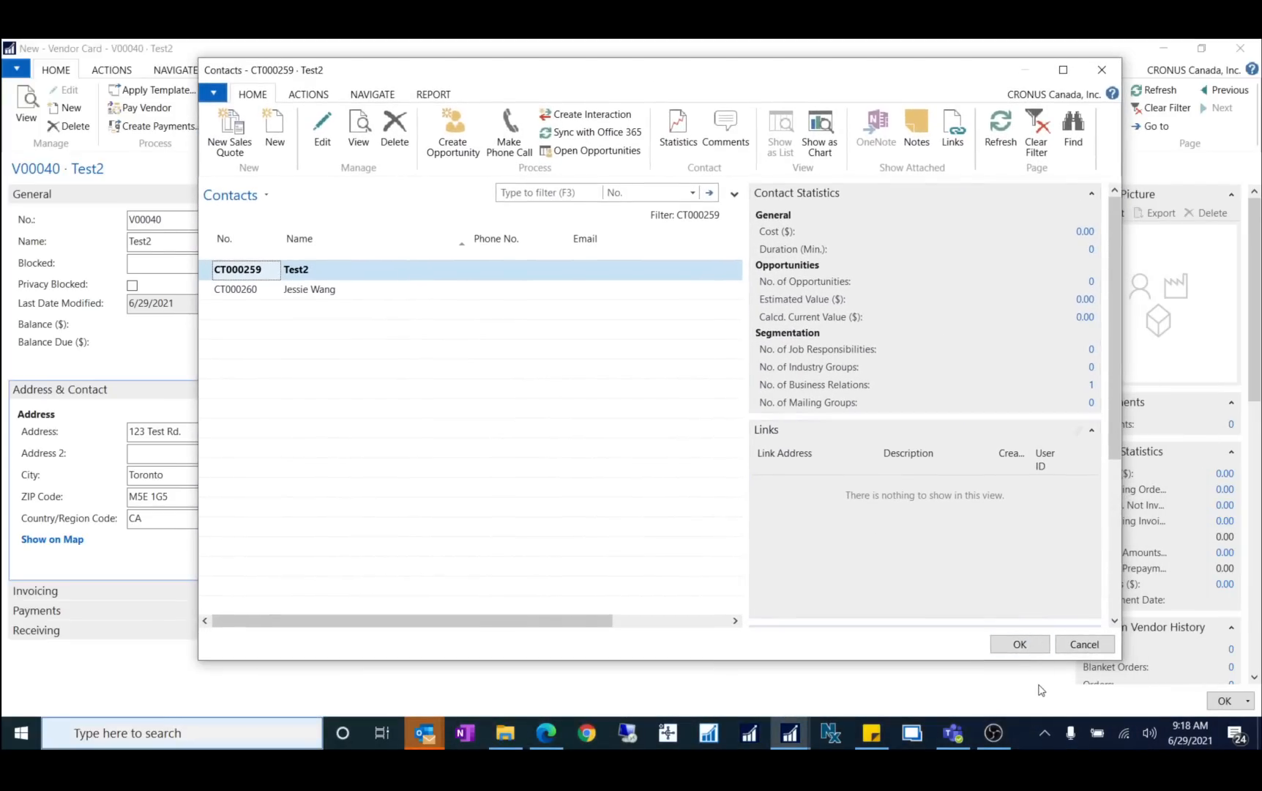
left_click(1017, 645)
left_click(677, 452)
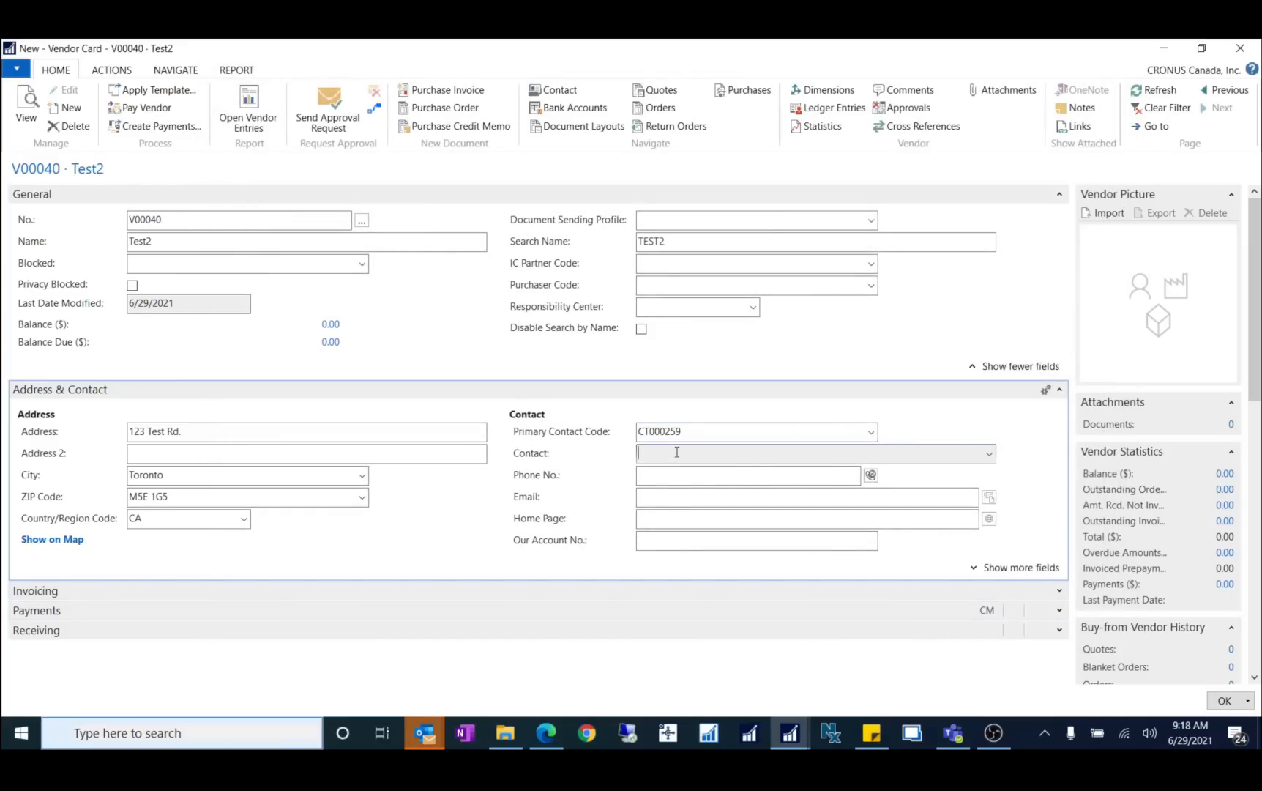
Step: Restore the individual person contact CT000260 as primary contact, then save and close the vendor card
left_click(686, 435)
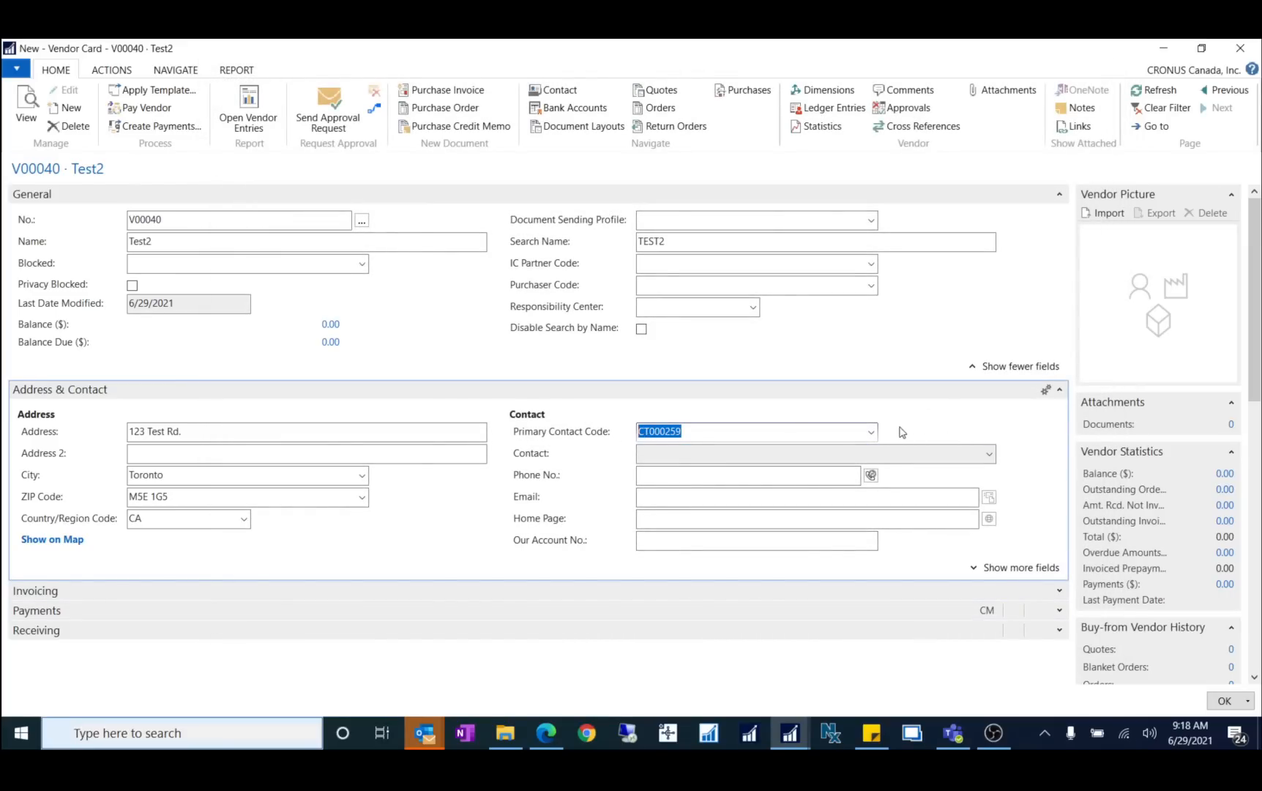
left_click(873, 433)
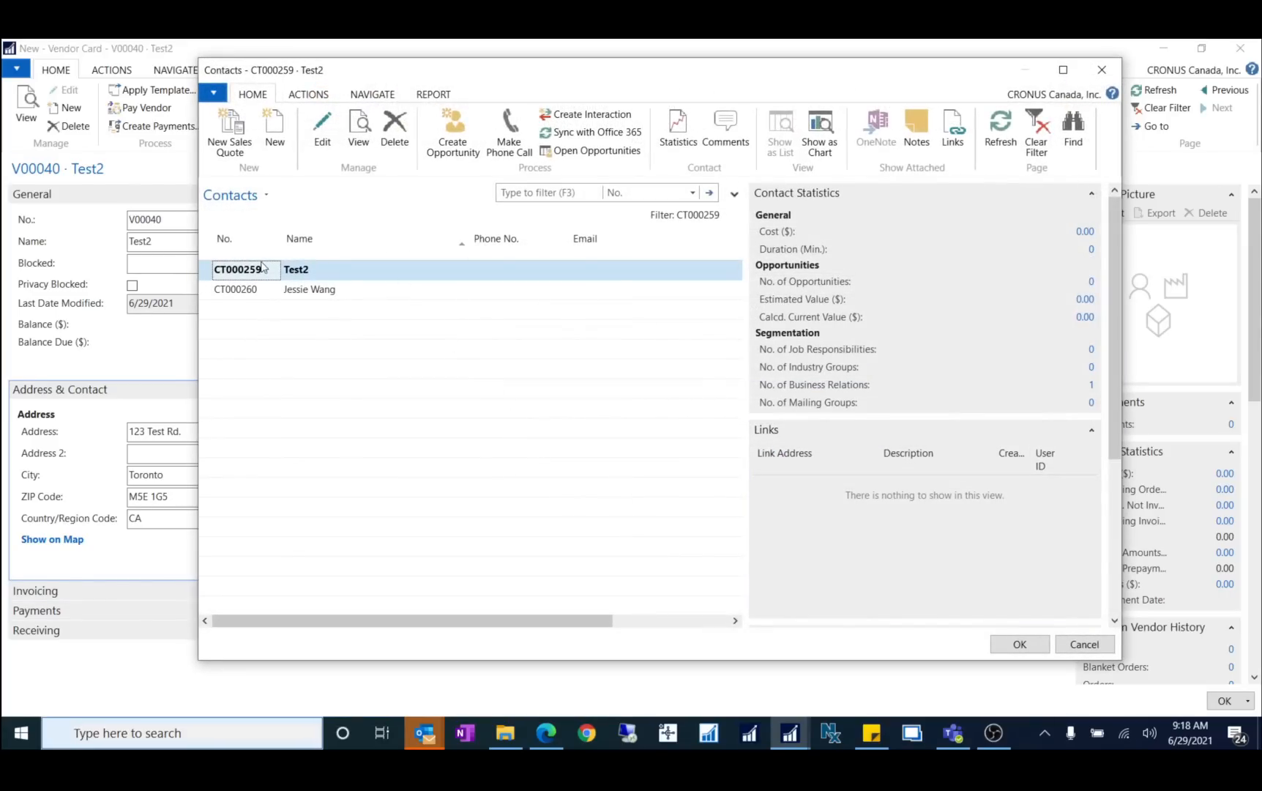
left_click(254, 293)
left_click(1020, 644)
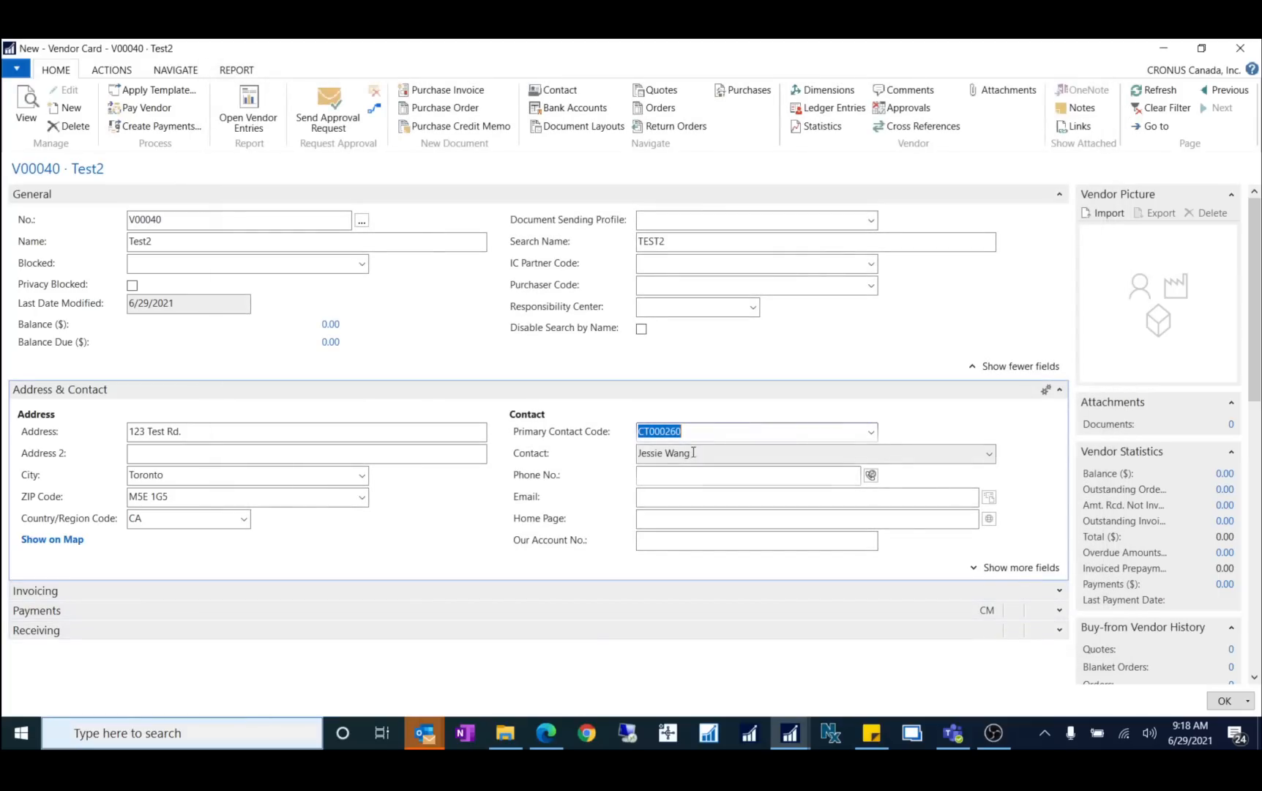
left_click(701, 456)
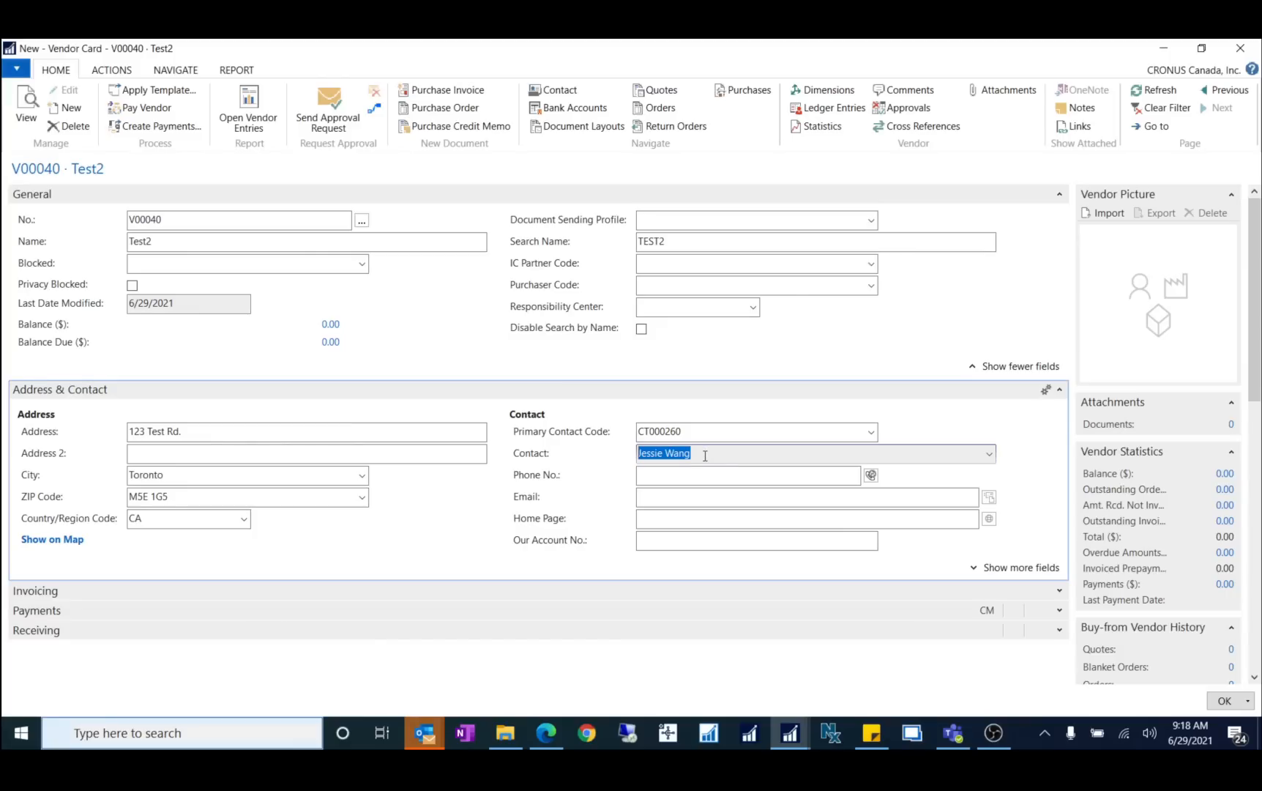
left_click(1228, 701)
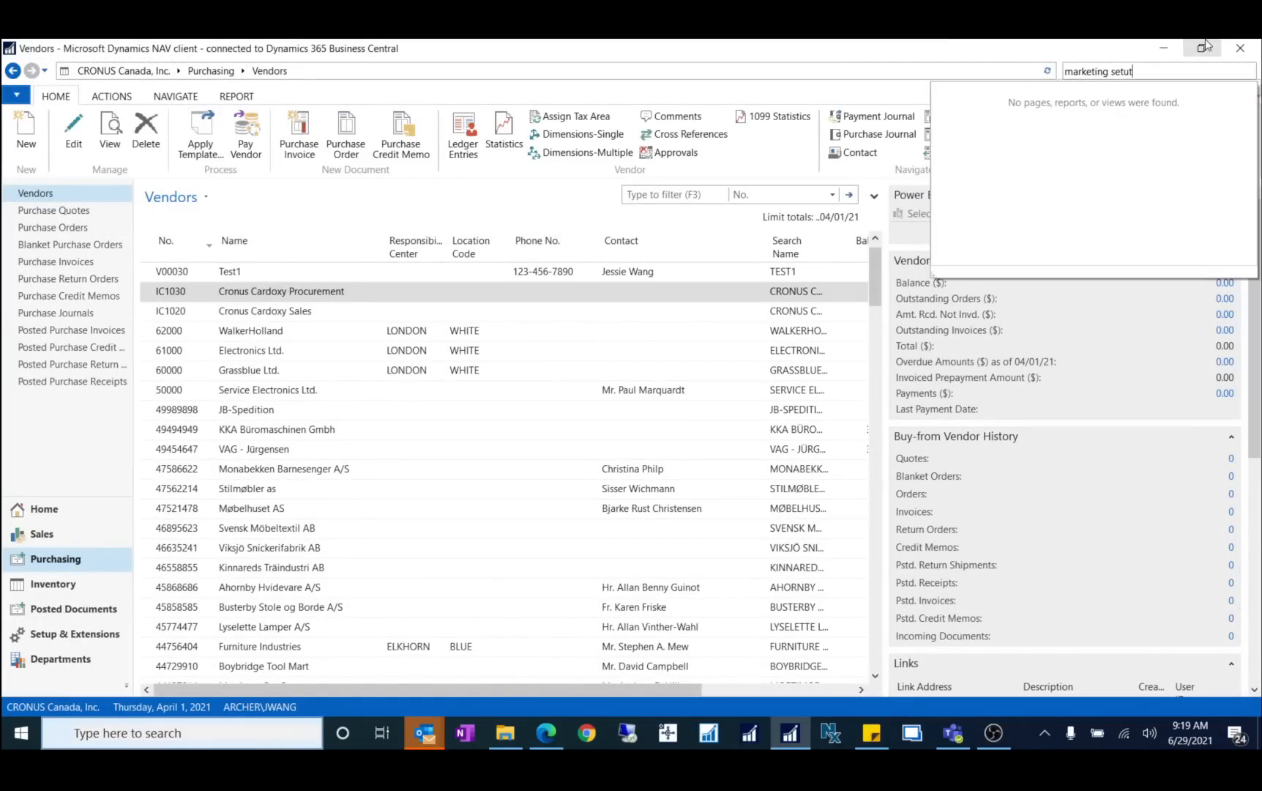
Step: Correct the page search text and open the Marketing Setup page
key("BackSpace")
type("p")
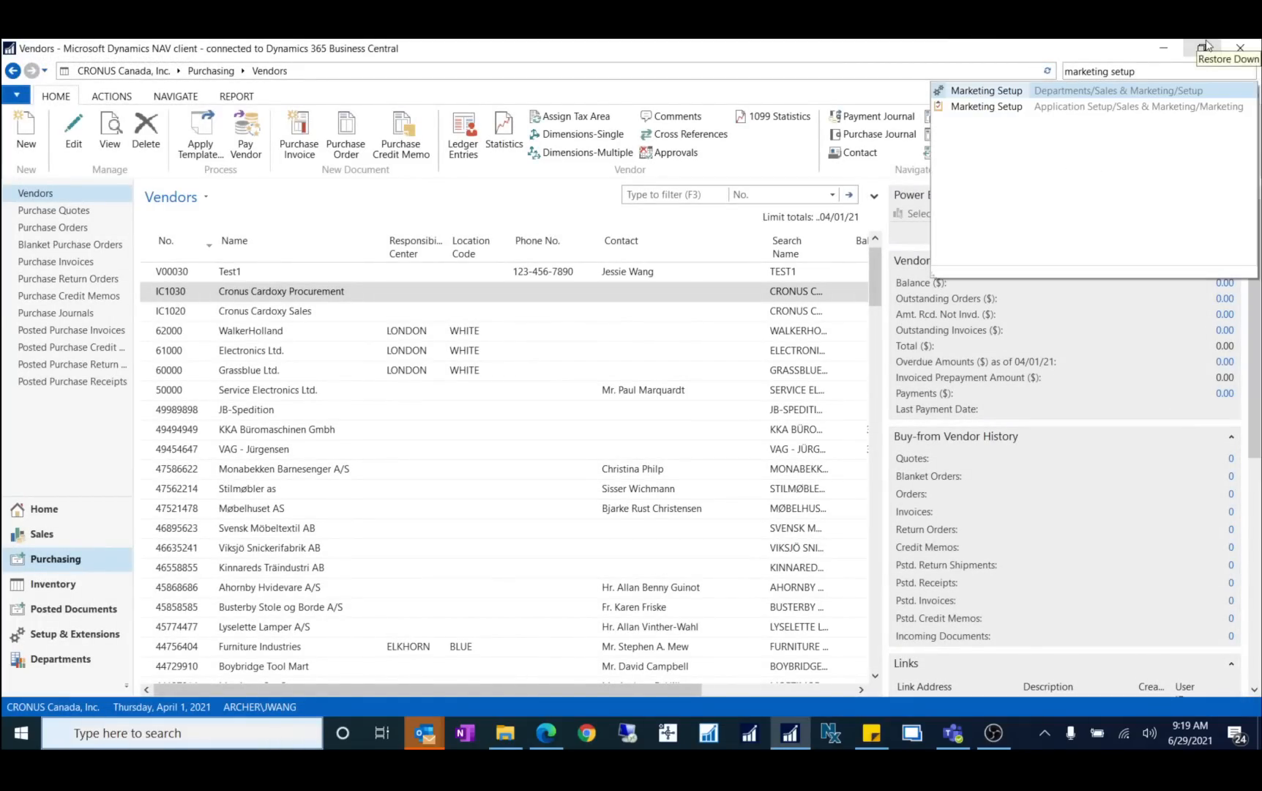
left_click(964, 92)
Step: Clear the Vendors business relation code, save Marketing Setup, and start a new vendor
scroll(647, 515, "down", 5)
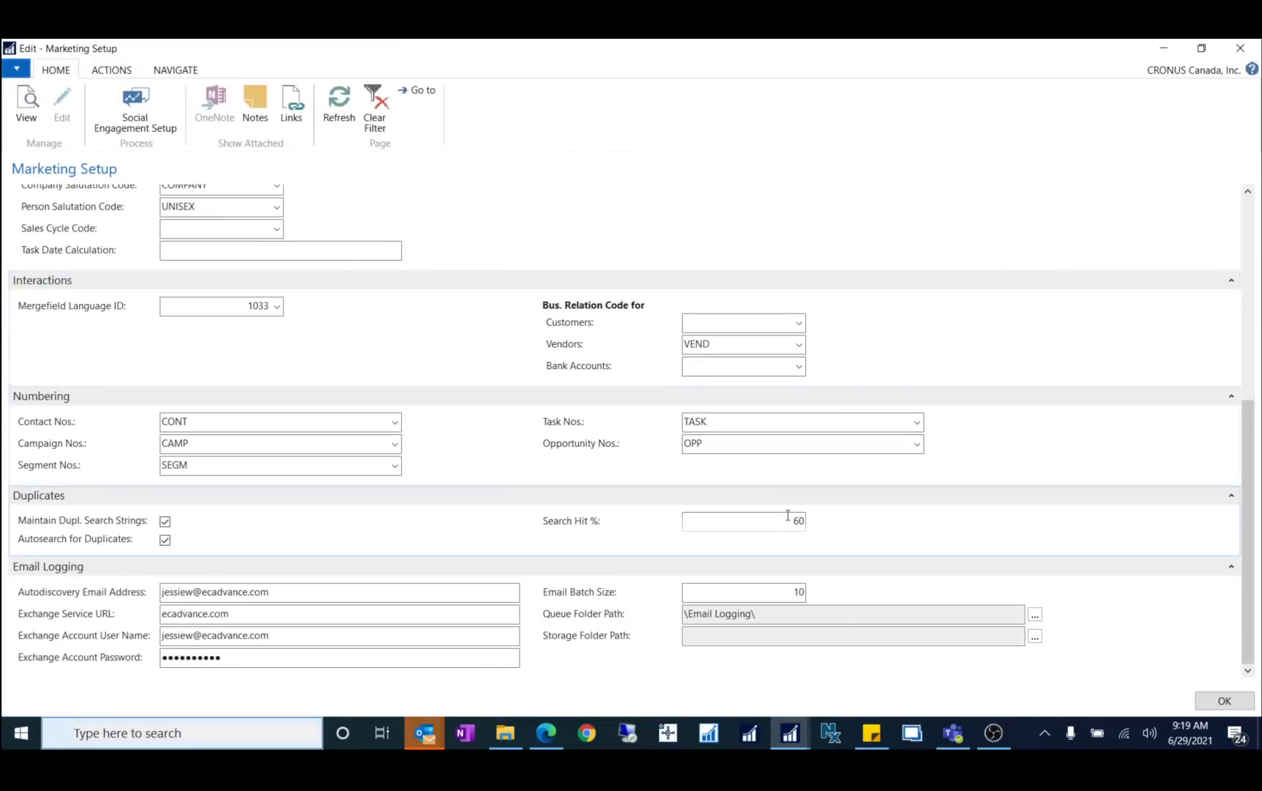
left_click(727, 345)
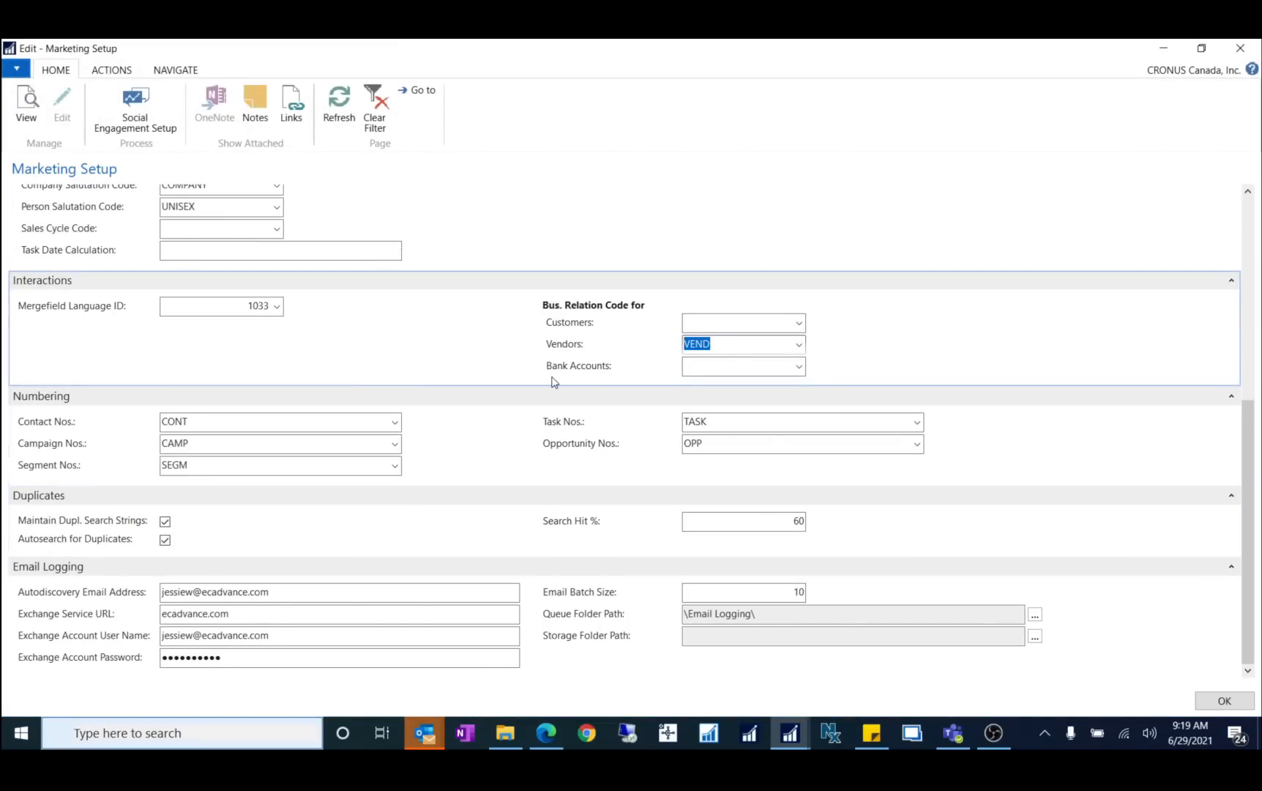
key("Delete")
key("Tab")
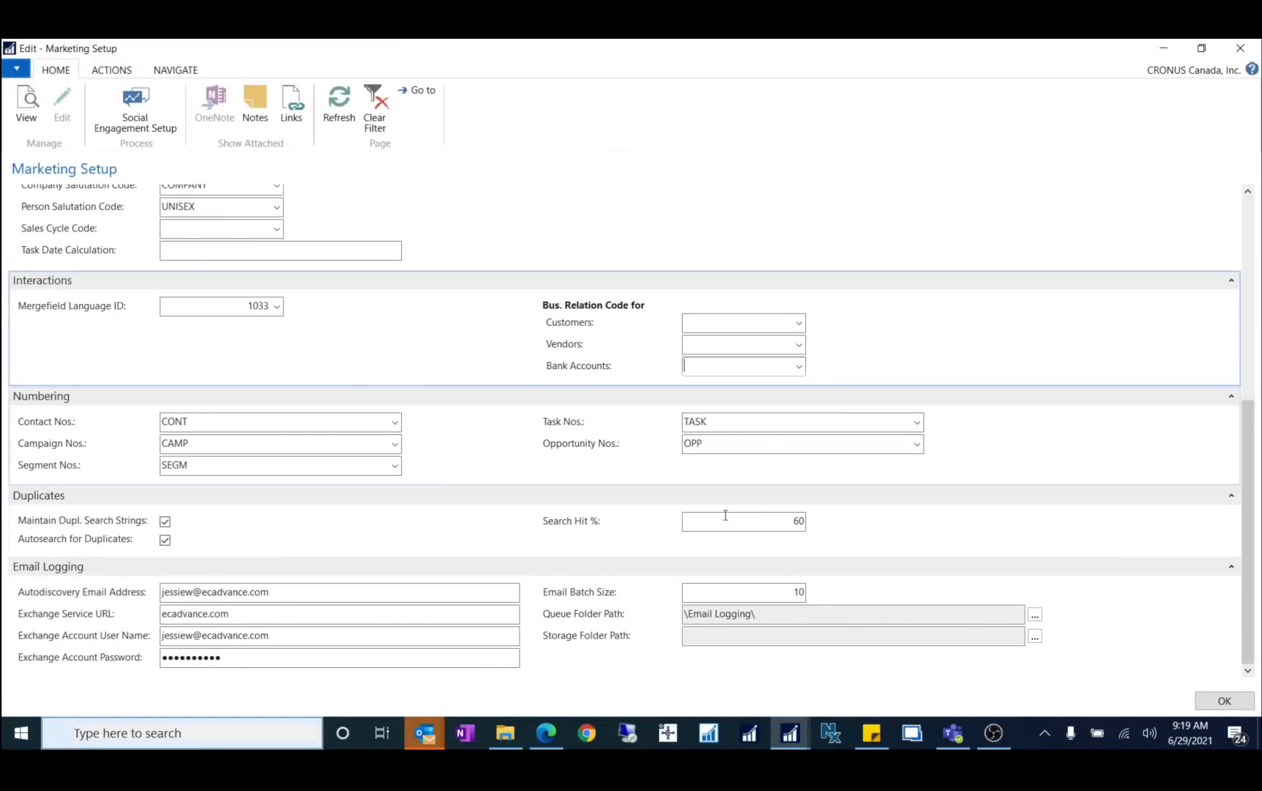
left_click(1211, 701)
left_click(22, 126)
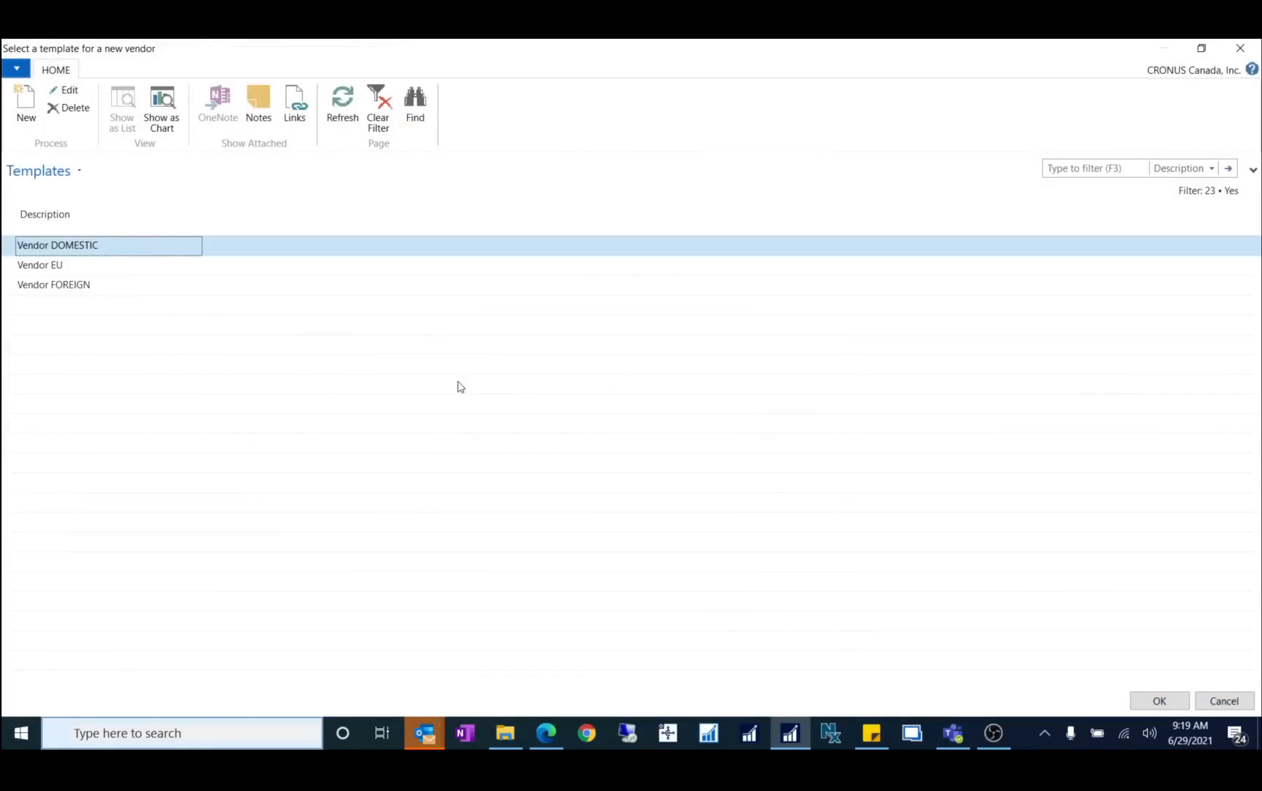
Step: Create a vendor from the template with Name 'TEst3' and Contact 'Test 3'
left_click(1159, 703)
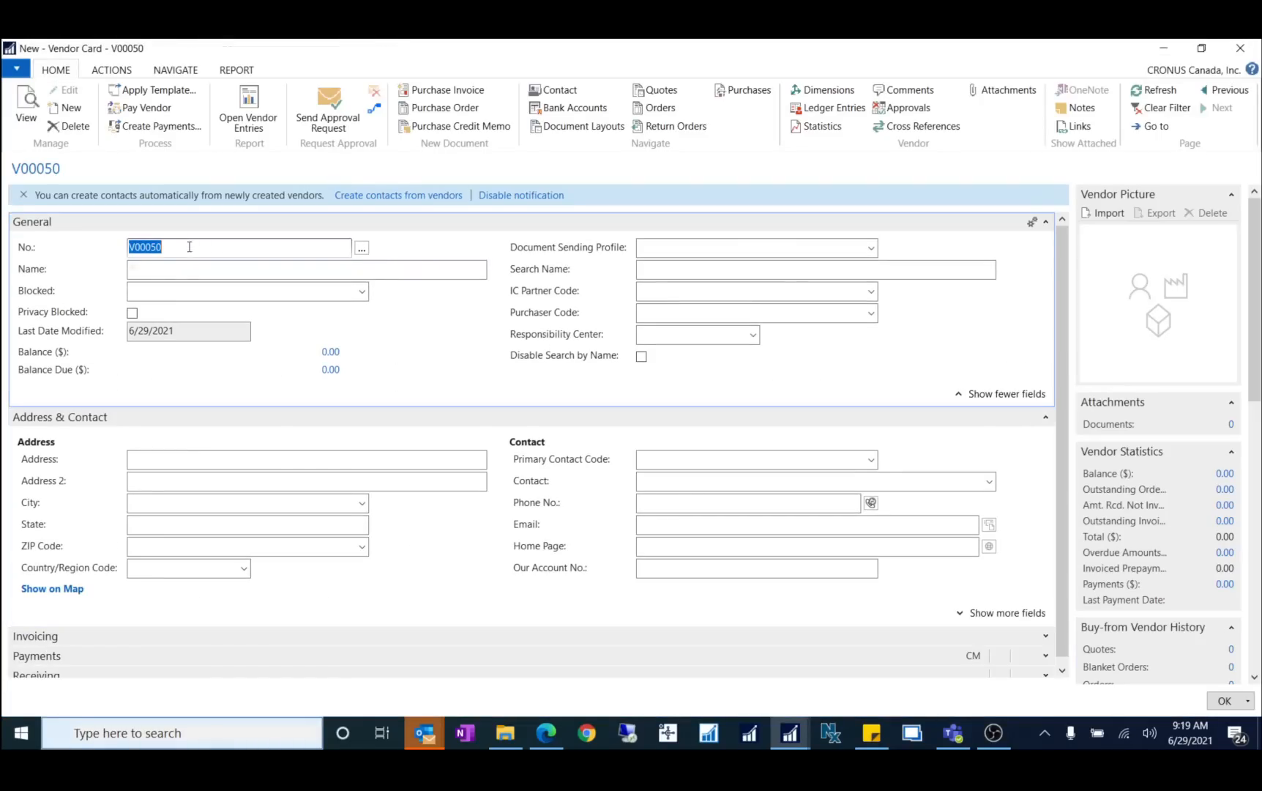
left_click(195, 275)
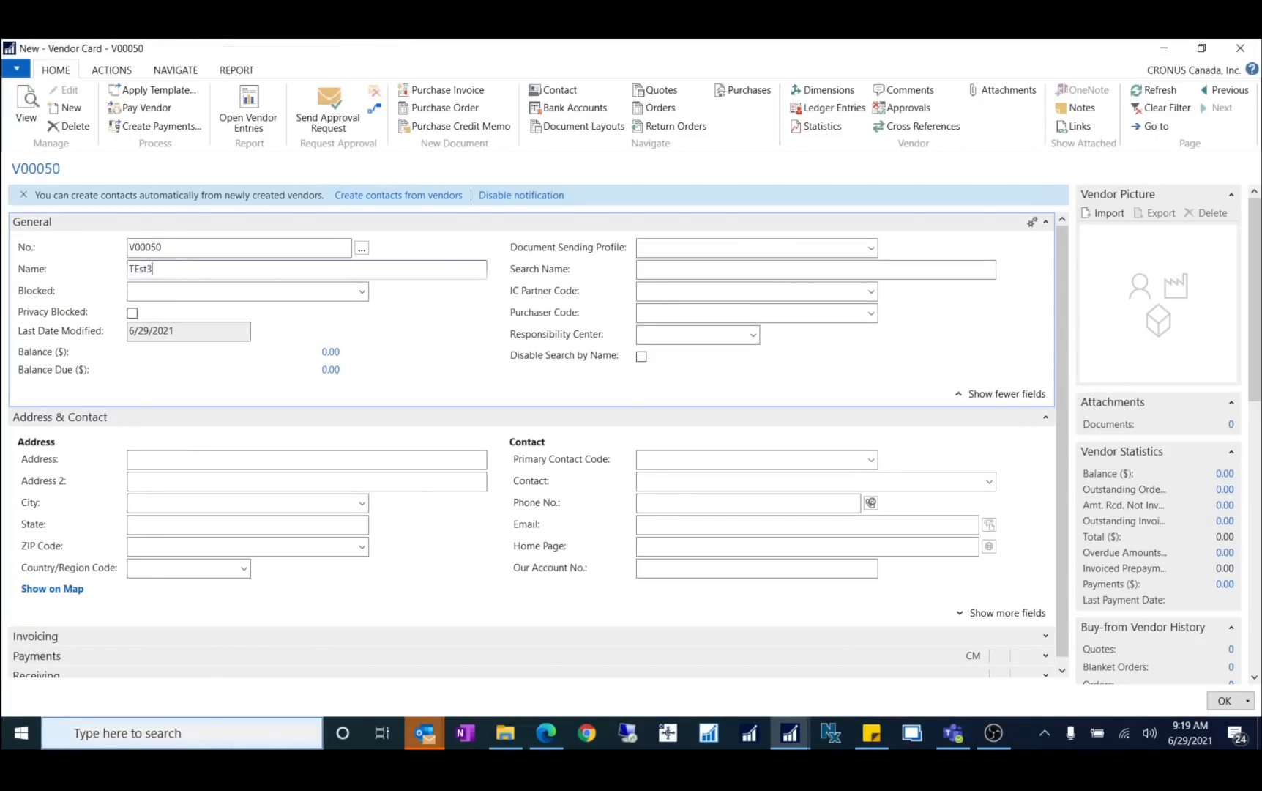
key("Tab")
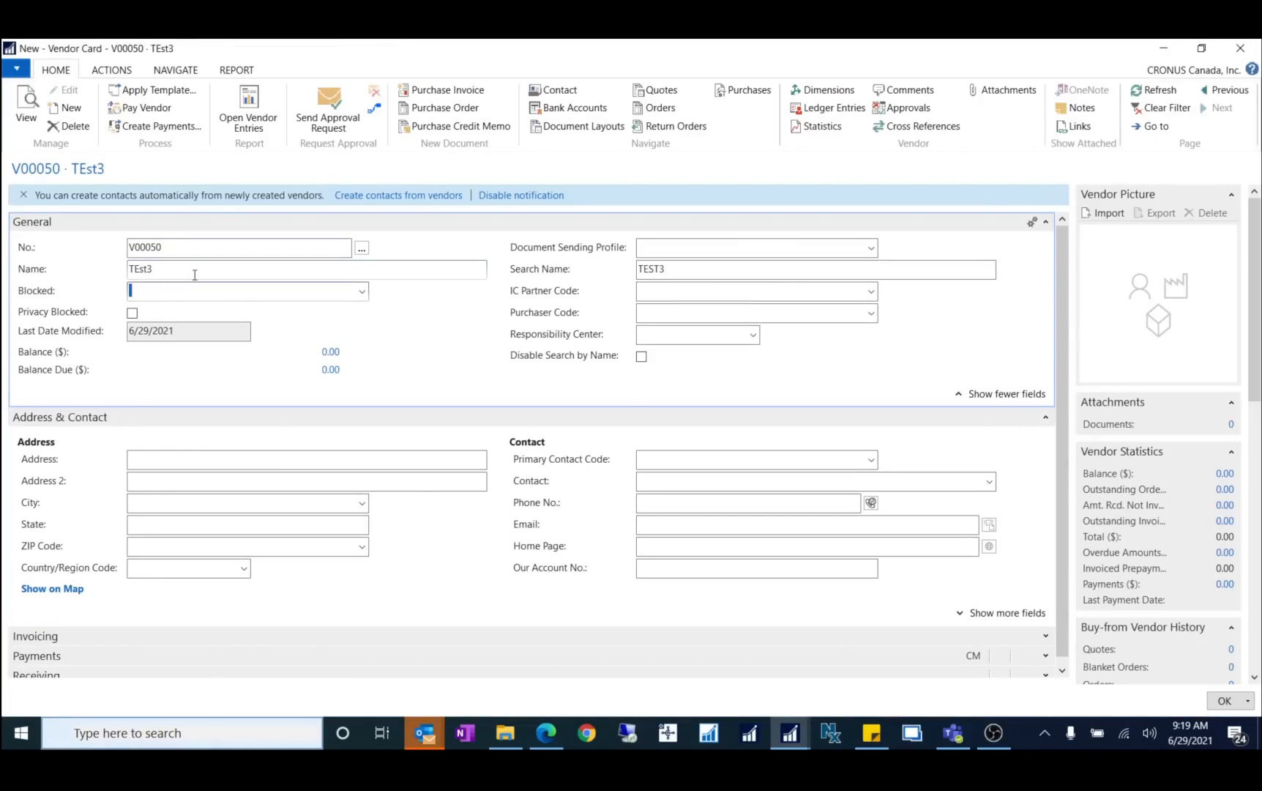
left_click(736, 481)
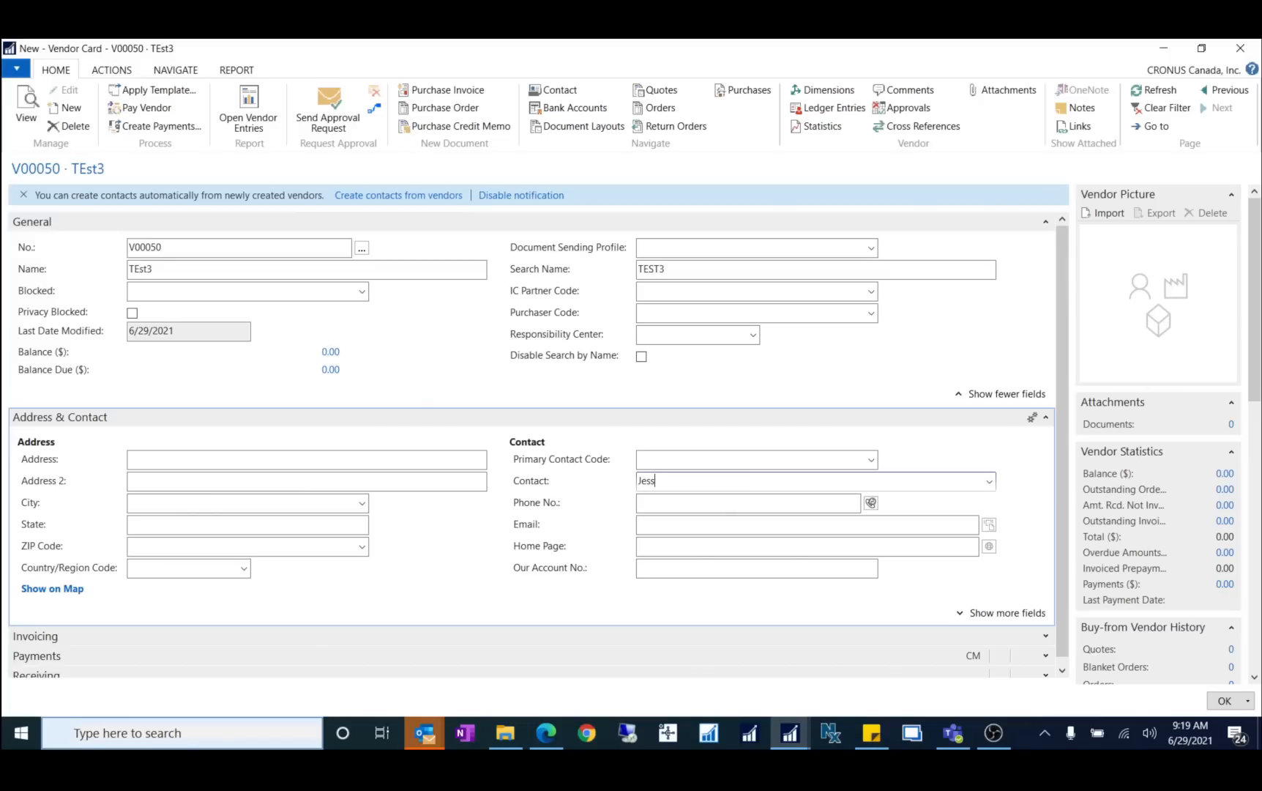
type("Test 3")
key("Tab")
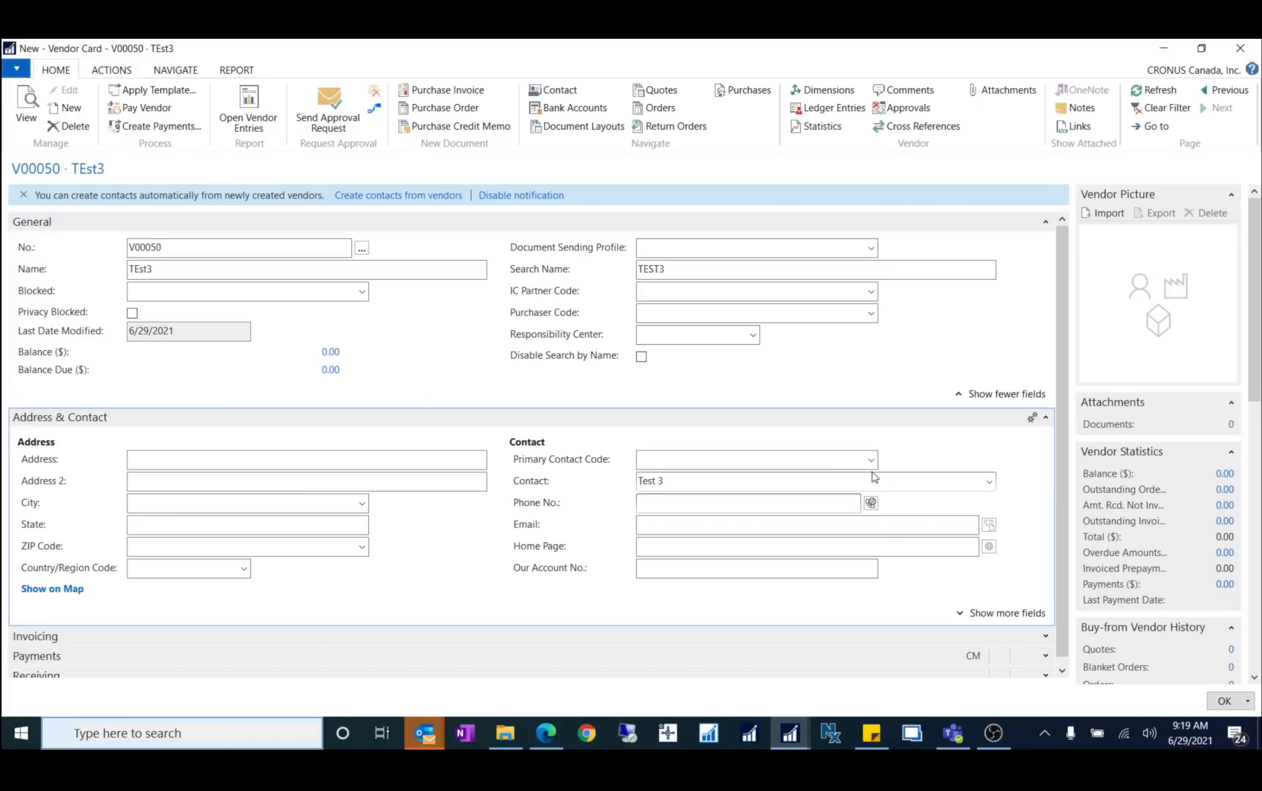
Step: Try the Primary Contact Code lookup twice, closing it without choosing a contact
left_click(828, 459)
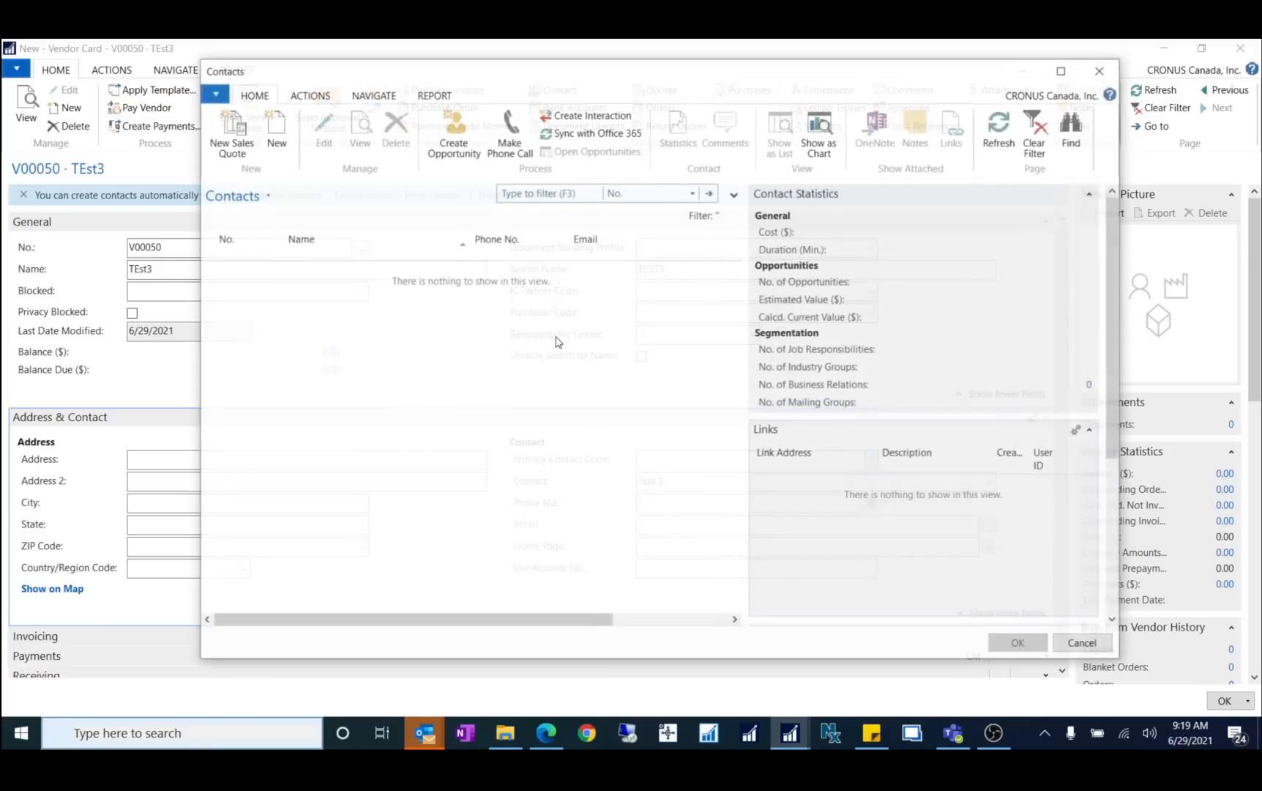
left_click(1103, 651)
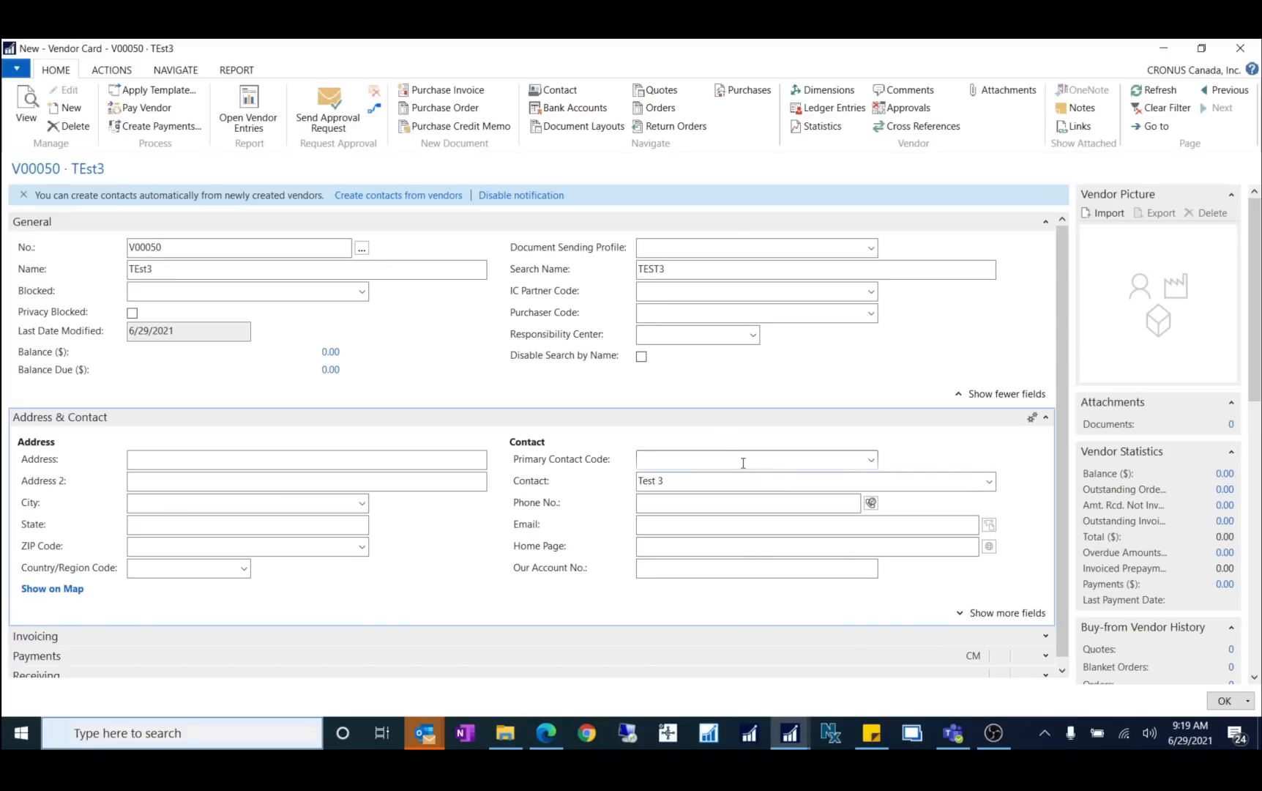
left_click(871, 460)
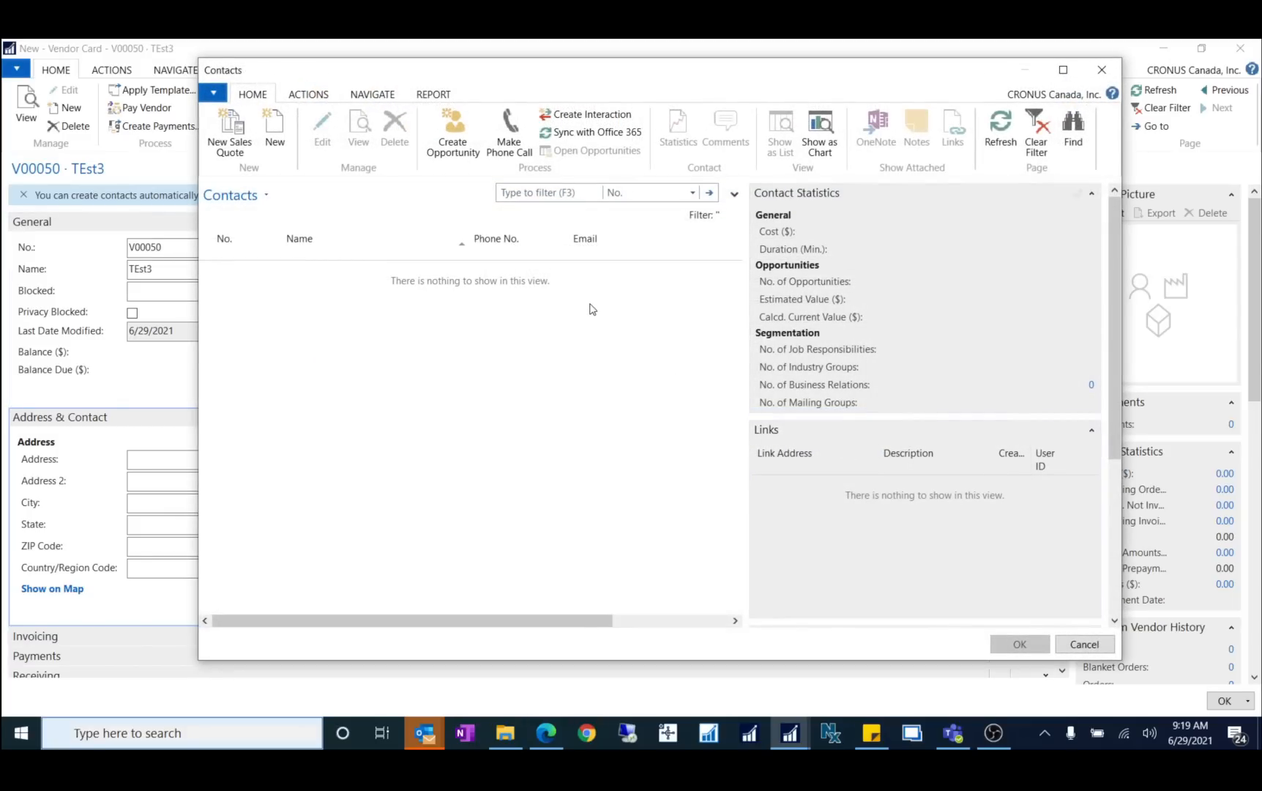
left_click(1102, 69)
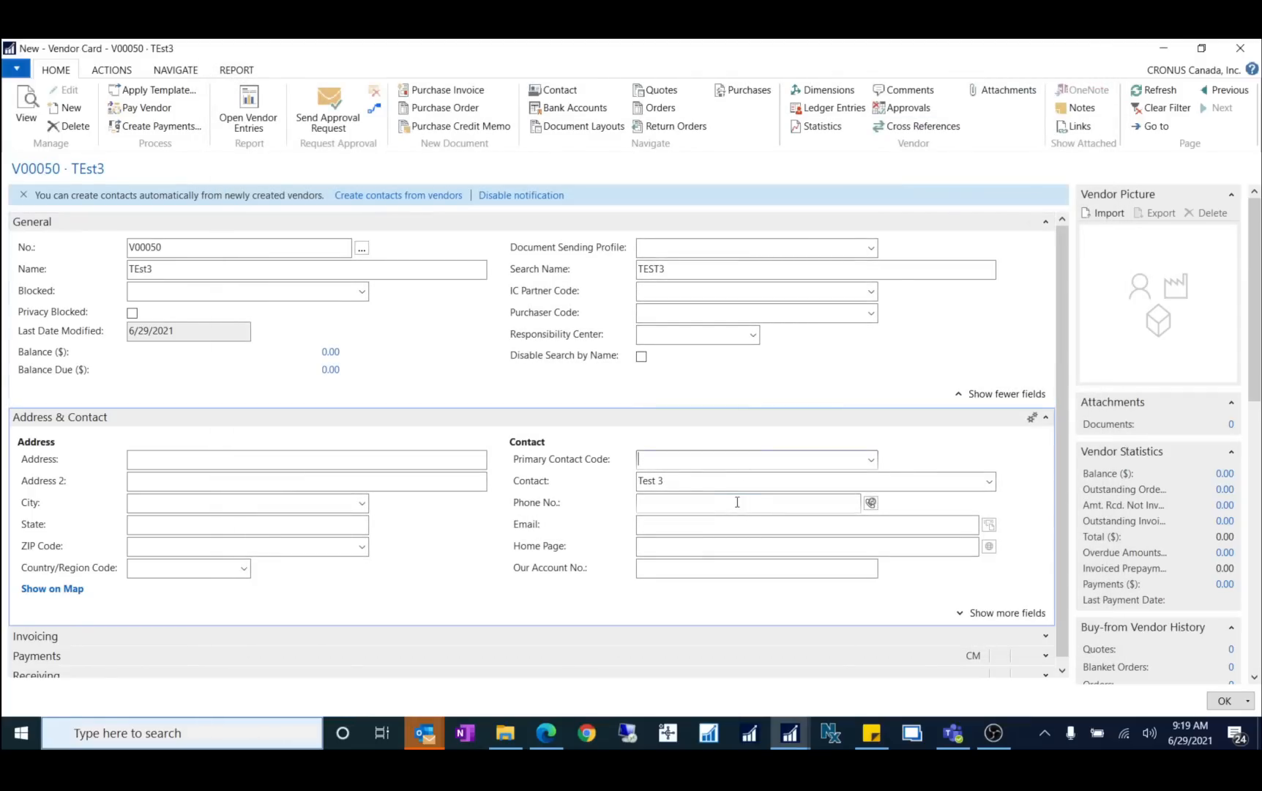
left_click(681, 480)
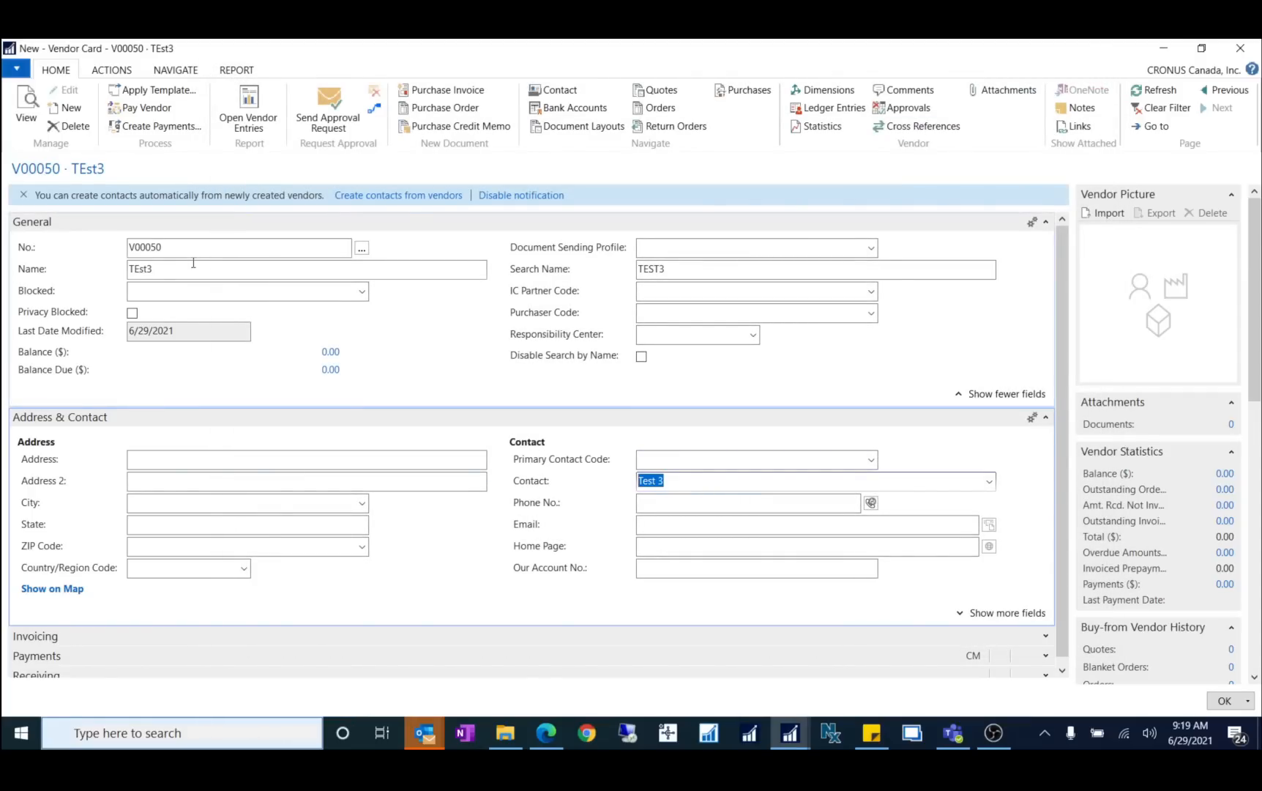
left_click(792, 458)
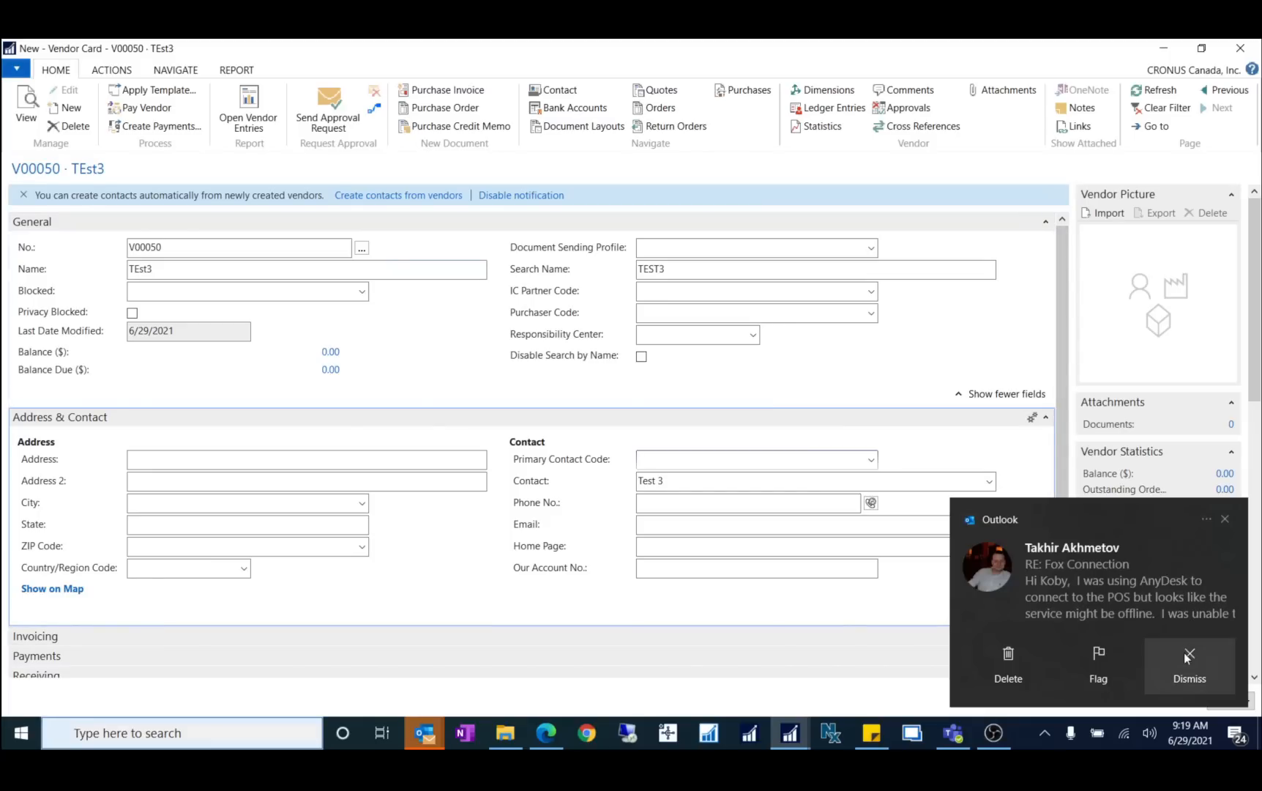
left_click(1187, 657)
Step: Close the new vendor card and replace the page search text with 'marketing'
key("Escape")
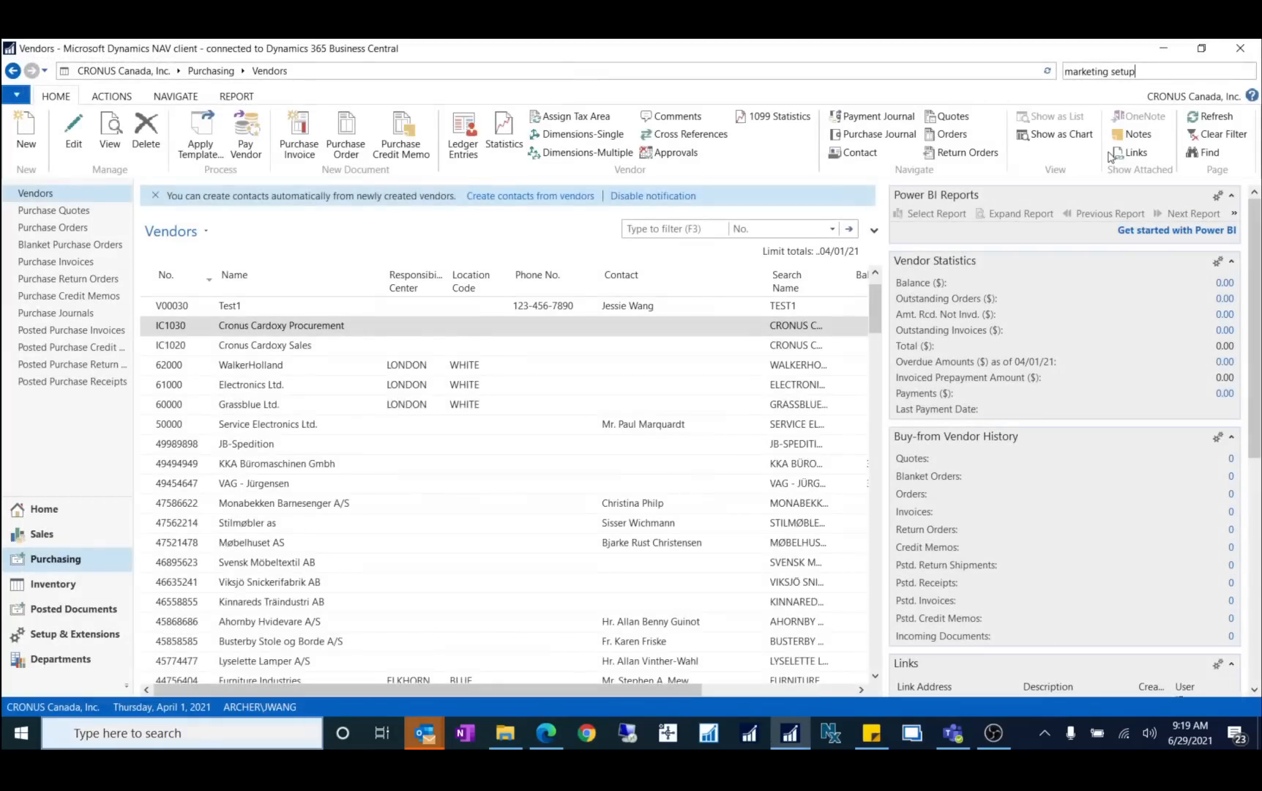
left_click_drag(1143, 73, 977, 92)
type("c")
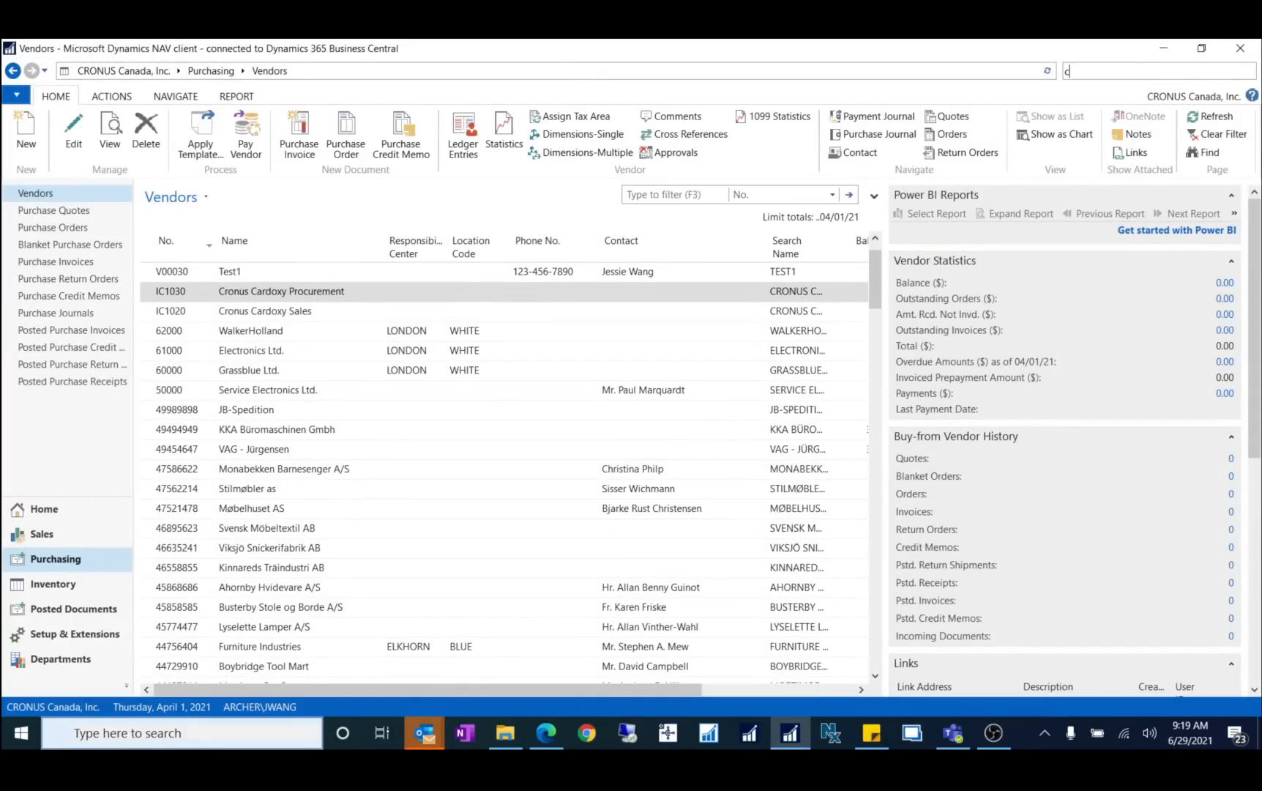
type("reate cont")
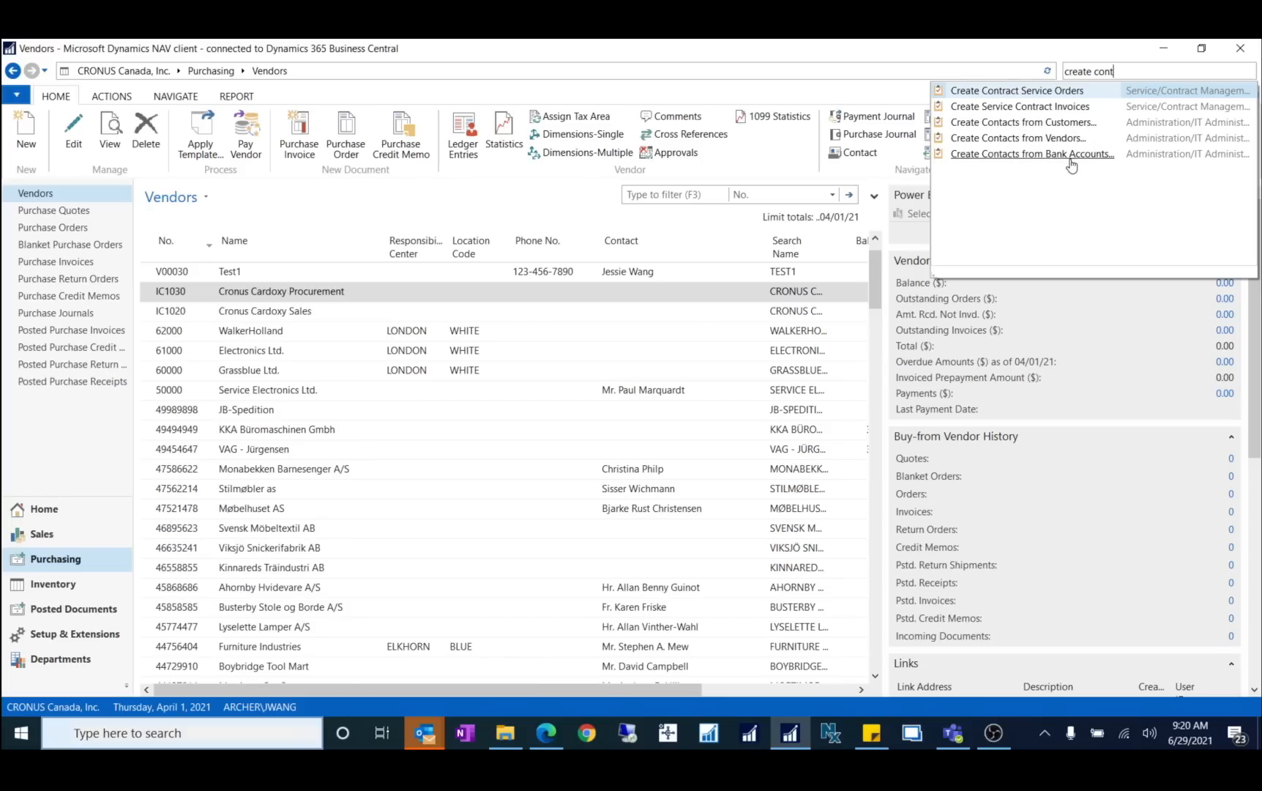
left_click_drag(1128, 71, 1071, 71)
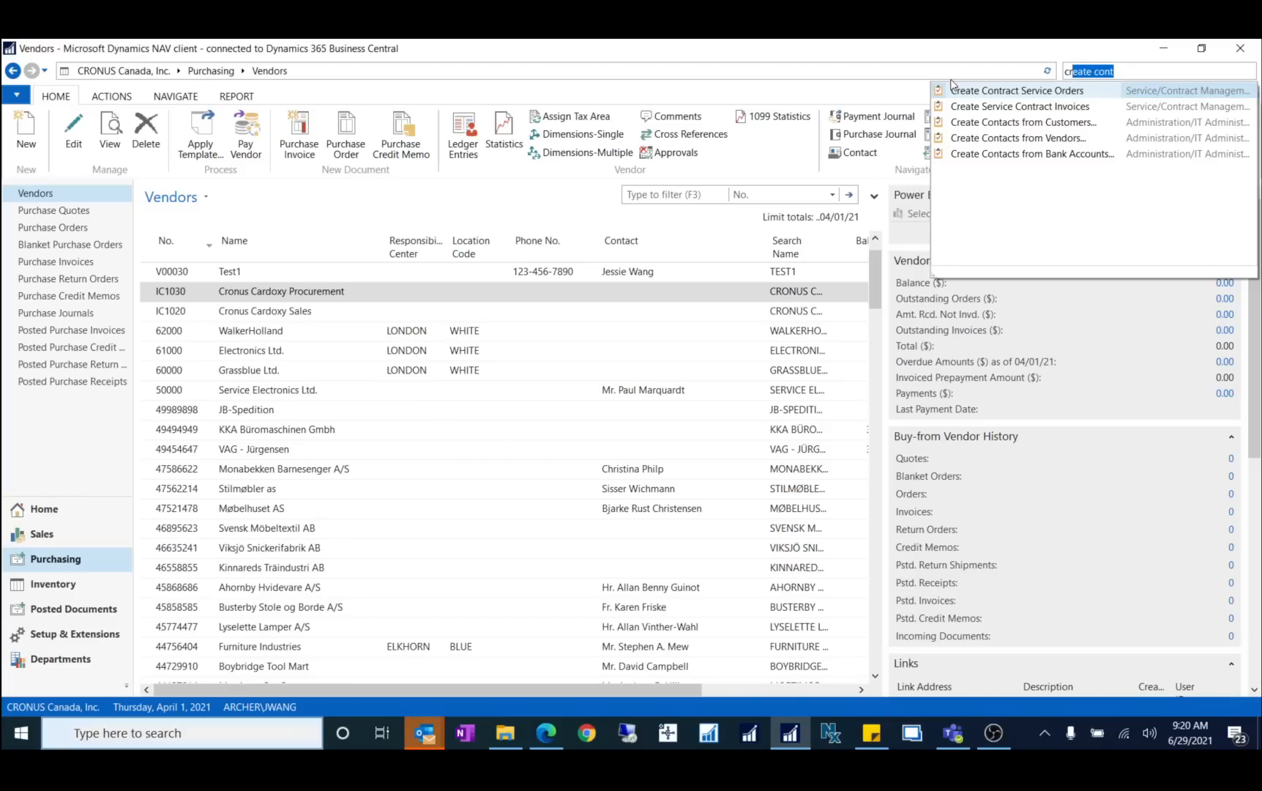
key("BackSpace")
key("BackSpace")
key("BackSpace")
type("market")
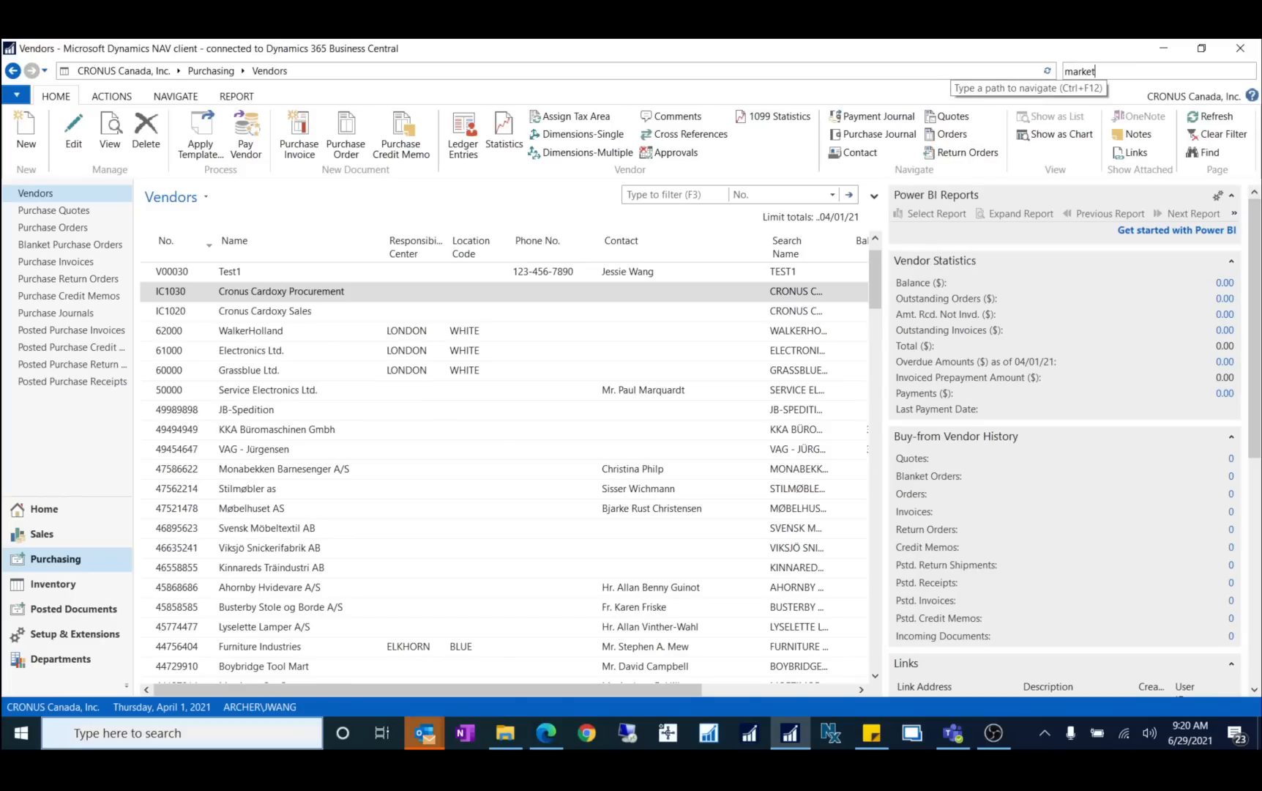
type("ing")
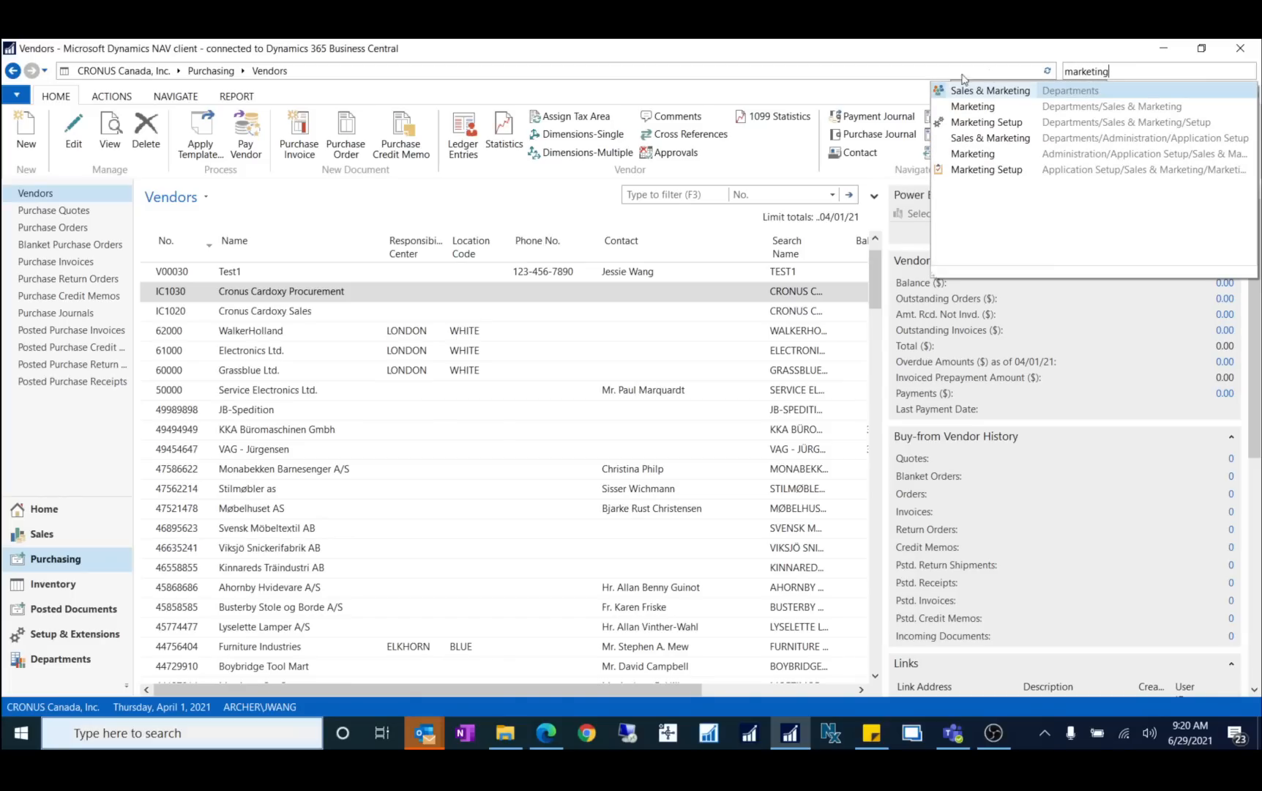
Step: In Marketing Setup, enter CUST, VEND and BANK as the customer, vendor and bank relation codes, then save
left_click(986, 121)
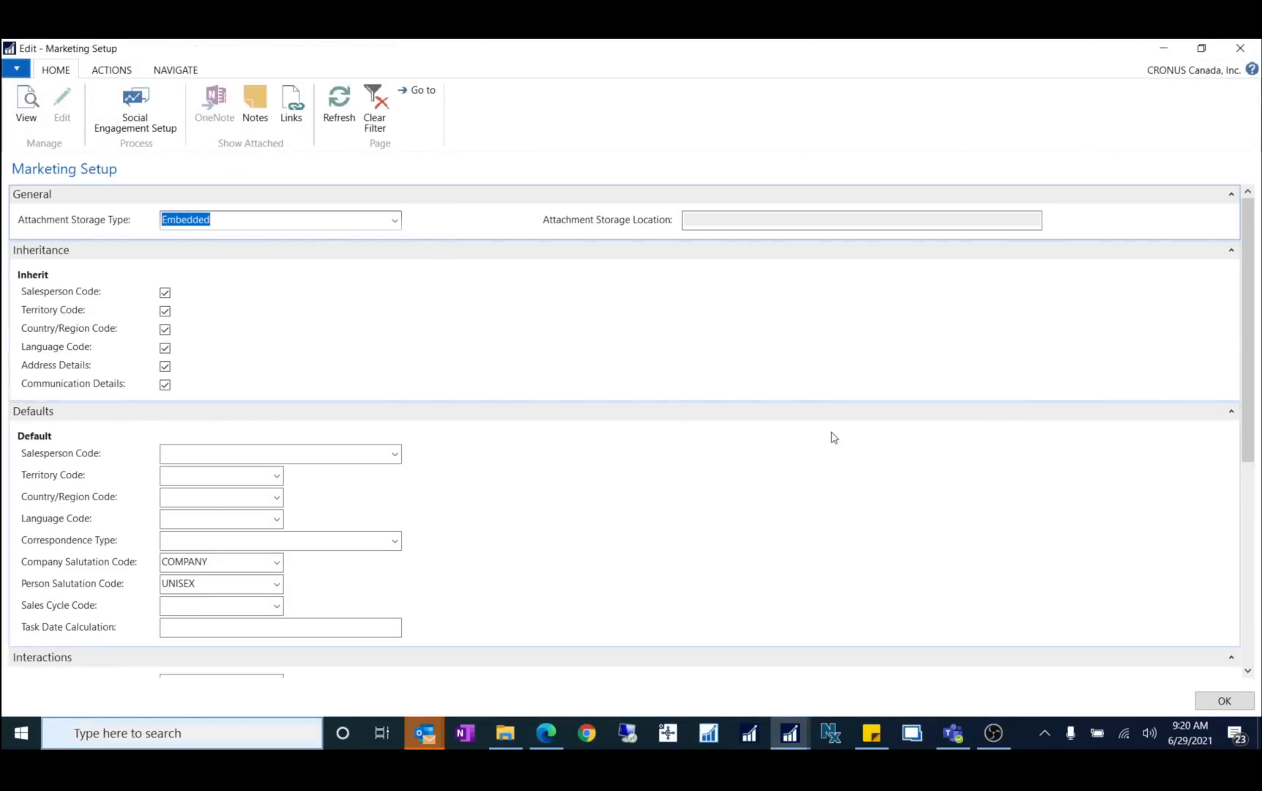
scroll(834, 437, "down", 5)
left_click(711, 342)
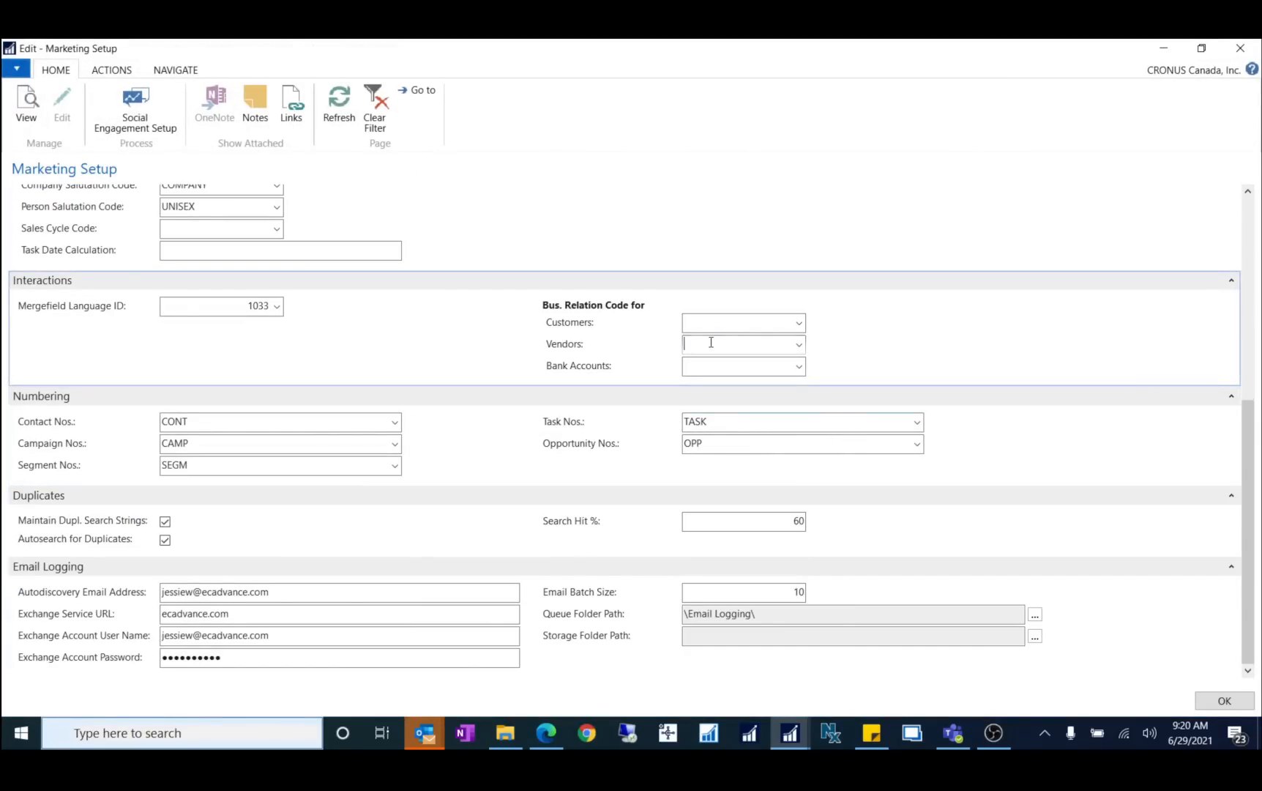
left_click(716, 320)
key("Tab")
type("vend")
key("Tab")
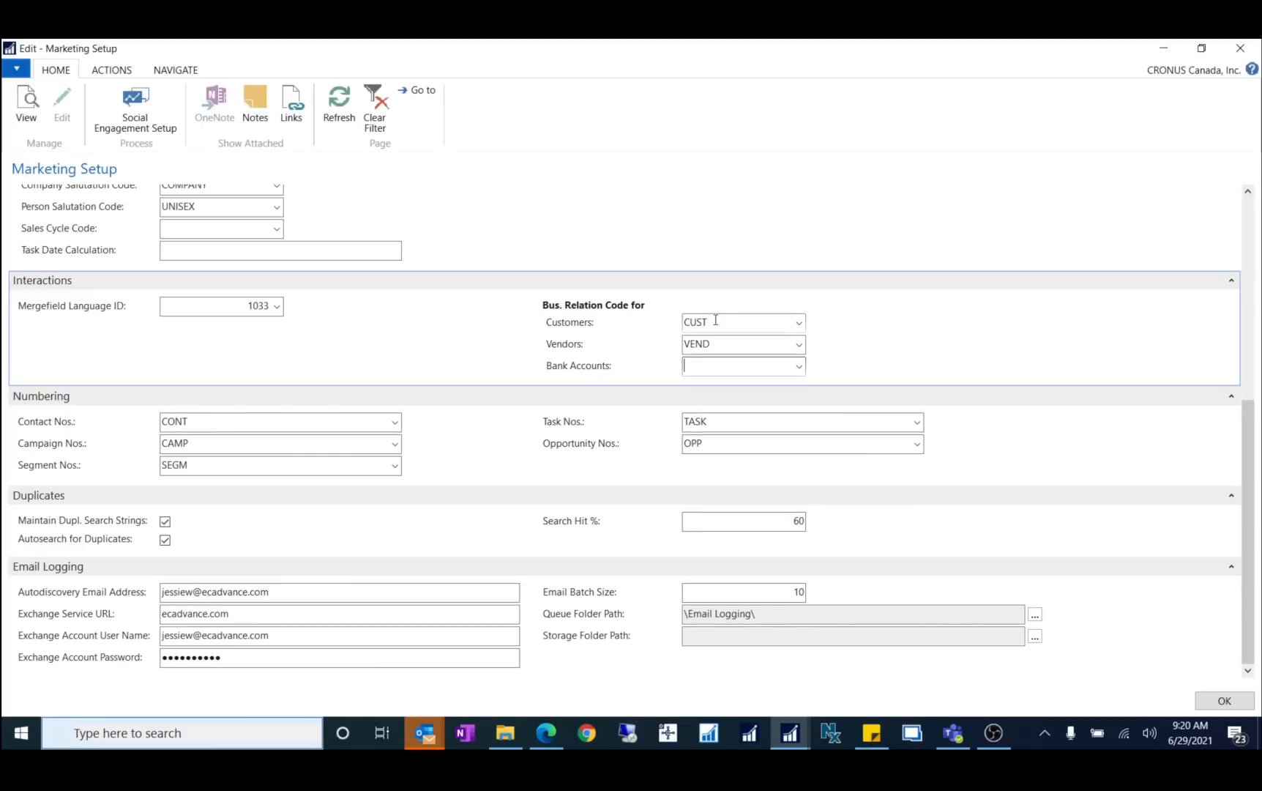
type("bank")
key("Tab")
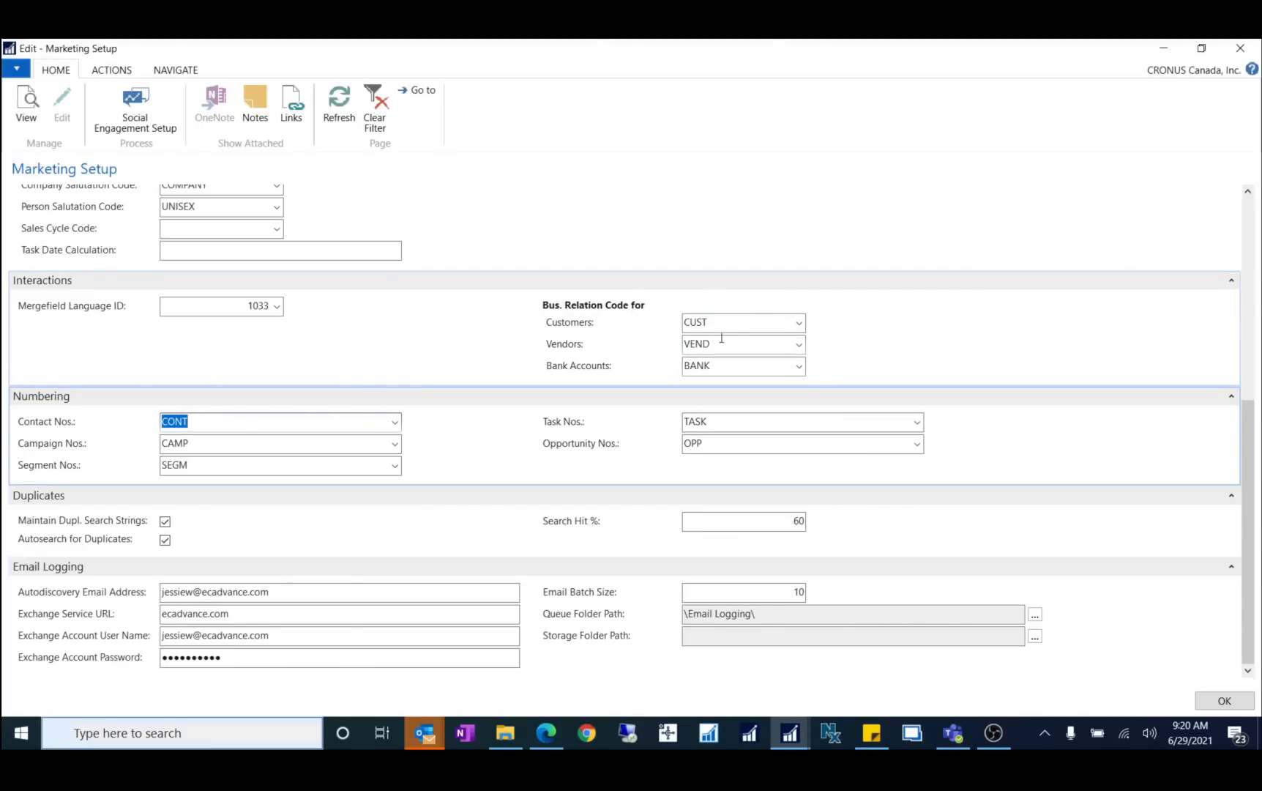
left_click(1224, 701)
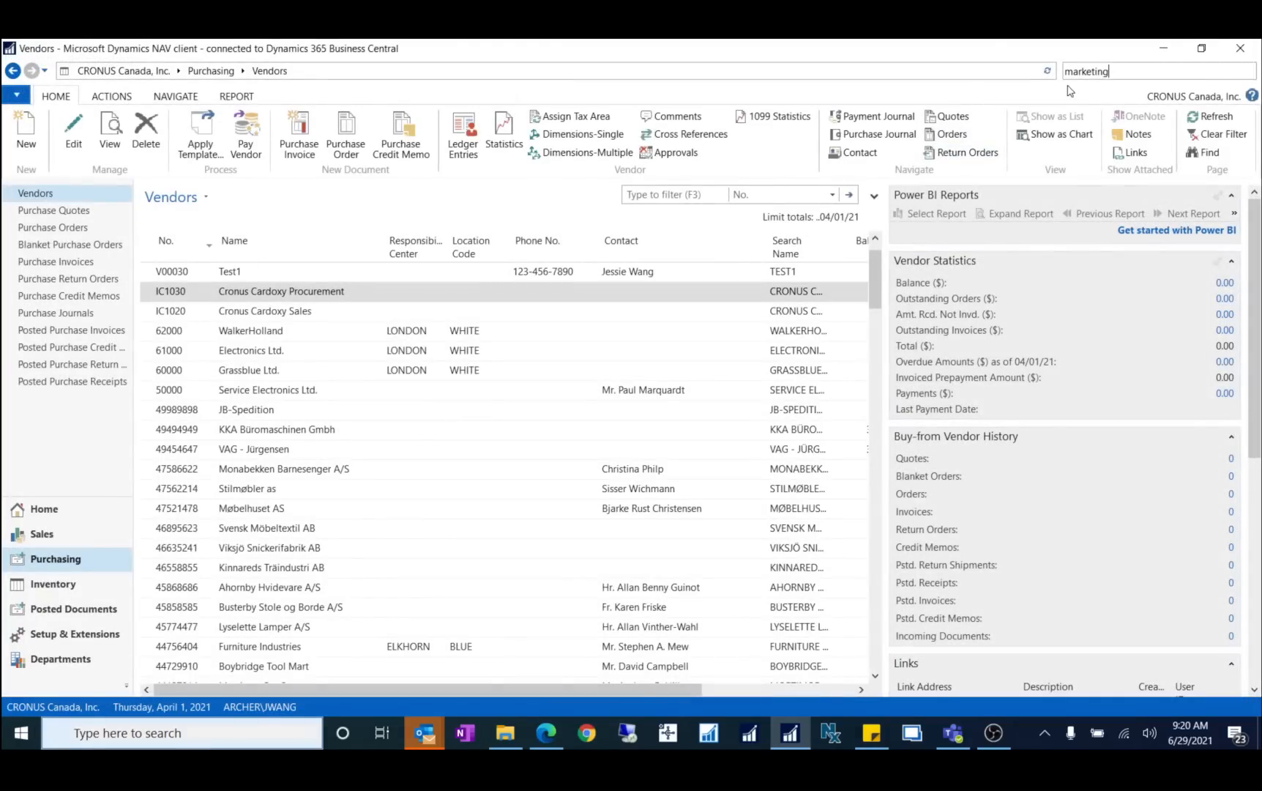